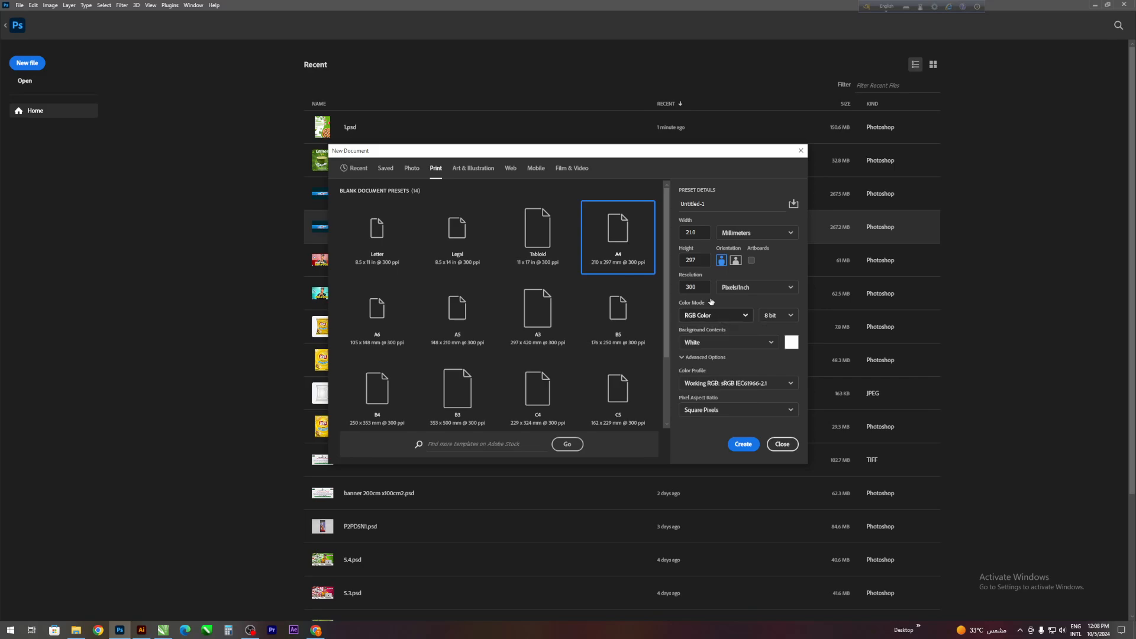
- Create a new A4 portrait document, 210 × 297 mm at 300 pixels/inch, in RGB Color with a white background
{"action": "left_click", "coordinate": [705, 288]}
{"action": "left_click", "coordinate": [740, 445]}
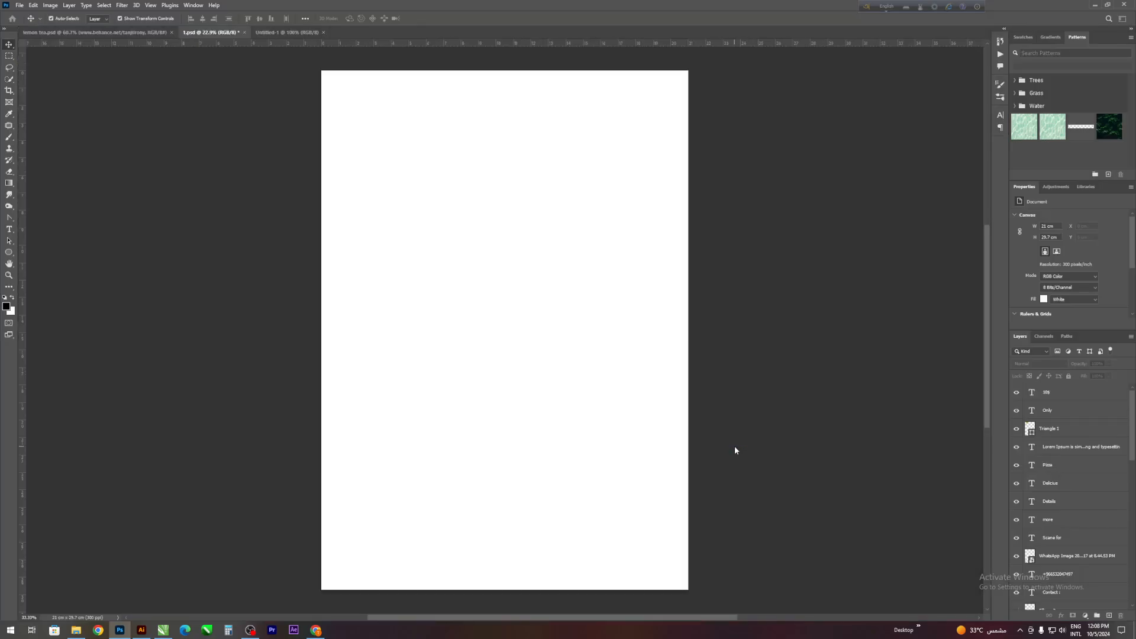
{"action": "scroll", "coordinate": [537, 418], "scroll_direction": "down", "scroll_amount": 1}
{"action": "scroll", "coordinate": [536, 419], "scroll_direction": "up", "scroll_amount": 1}
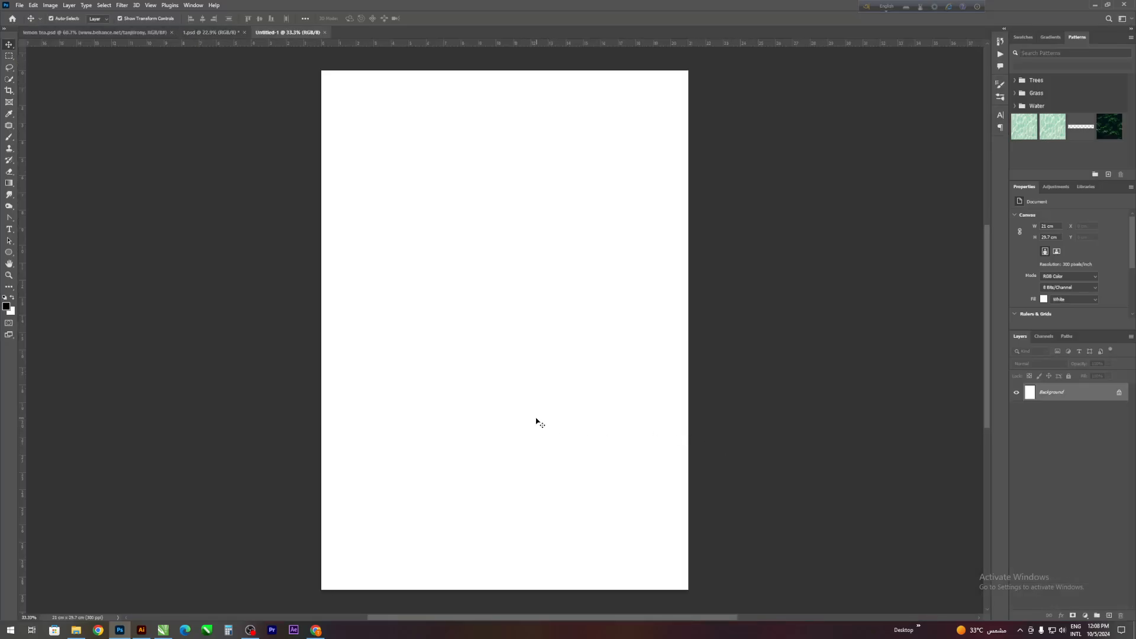
{"action": "scroll", "coordinate": [536, 418], "scroll_direction": "down", "scroll_amount": 1}
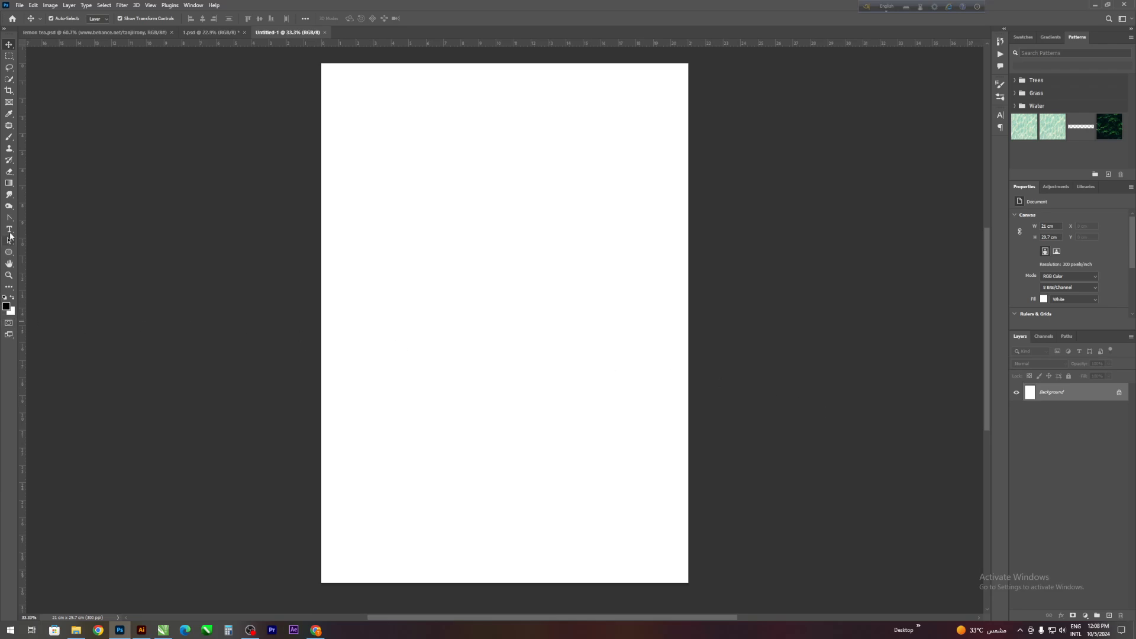
- With the Pen tool in Shape mode, draw an S-shaped curve running from above the page's upper edge to below its lower edge
{"action": "left_click_drag", "start_coordinate": [9, 218], "coordinate": [42, 216]}
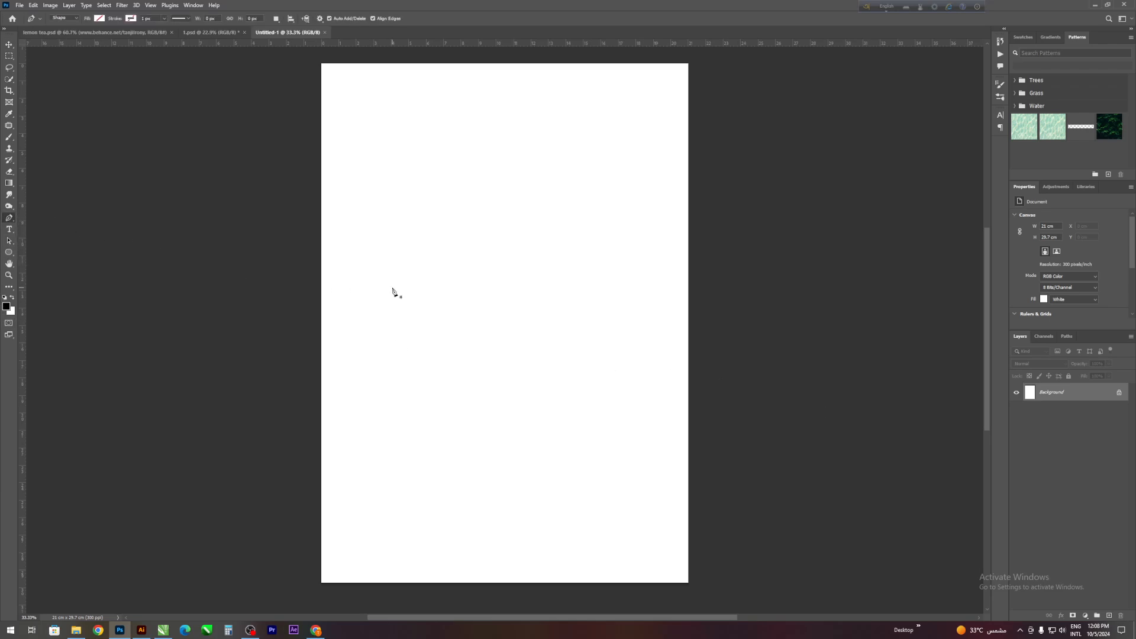
{"action": "left_click", "coordinate": [517, 61]}
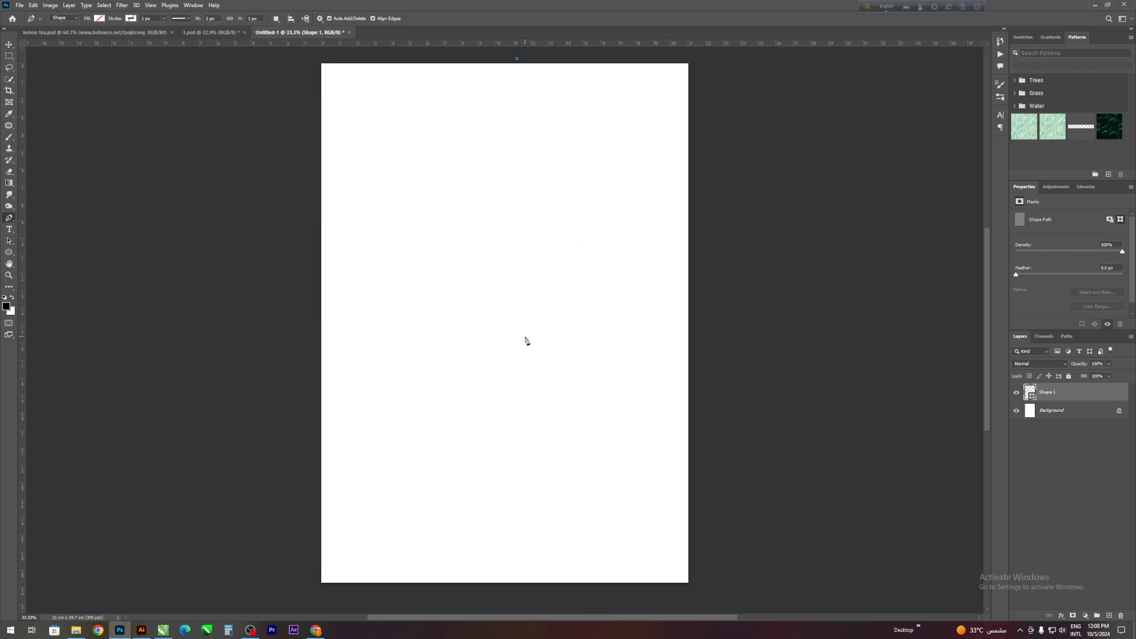
{"action": "key", "text": "ctrl+z"}
{"action": "scroll", "coordinate": [469, 245], "scroll_direction": "up", "scroll_amount": 1}
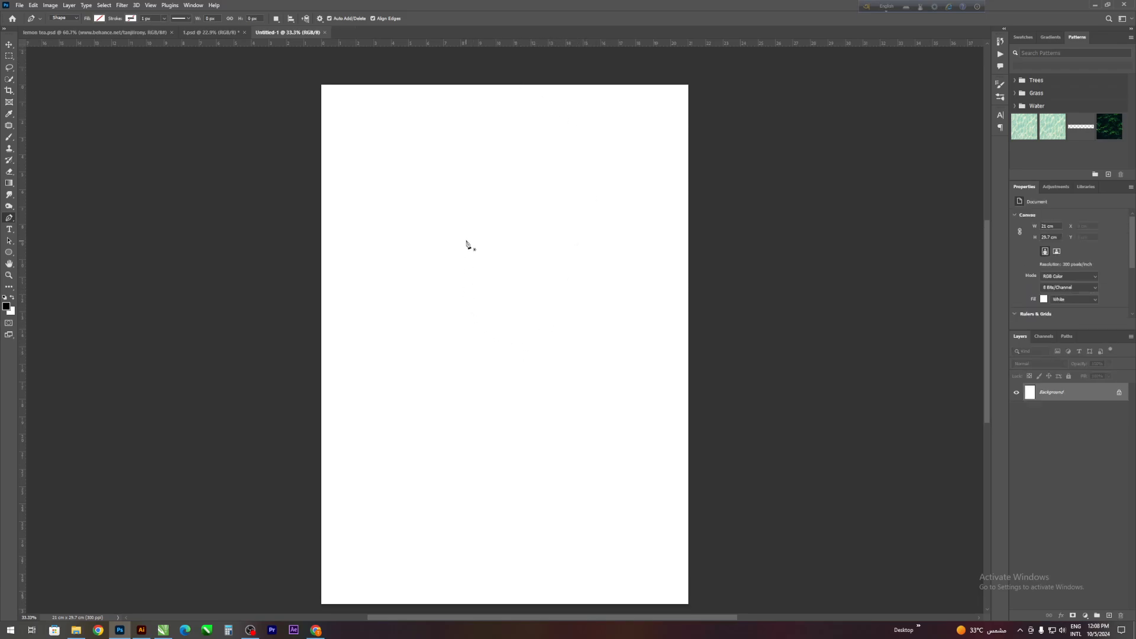
{"action": "left_click", "coordinate": [482, 77]}
{"action": "scroll", "coordinate": [614, 292], "scroll_direction": "down", "scroll_amount": 2}
{"action": "scroll", "coordinate": [555, 240], "scroll_direction": "up", "scroll_amount": 1}
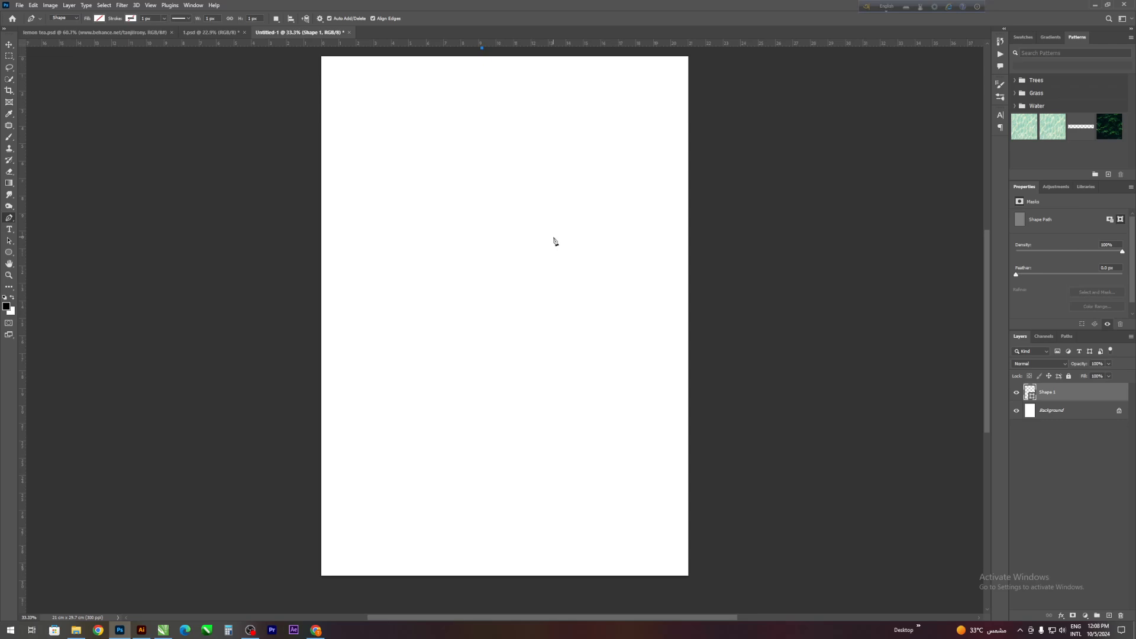
{"action": "left_click_drag", "start_coordinate": [553, 238], "coordinate": [539, 286]}
{"action": "key", "text": "ctrl+z"}
{"action": "left_click_drag", "start_coordinate": [542, 327], "coordinate": [478, 467]}
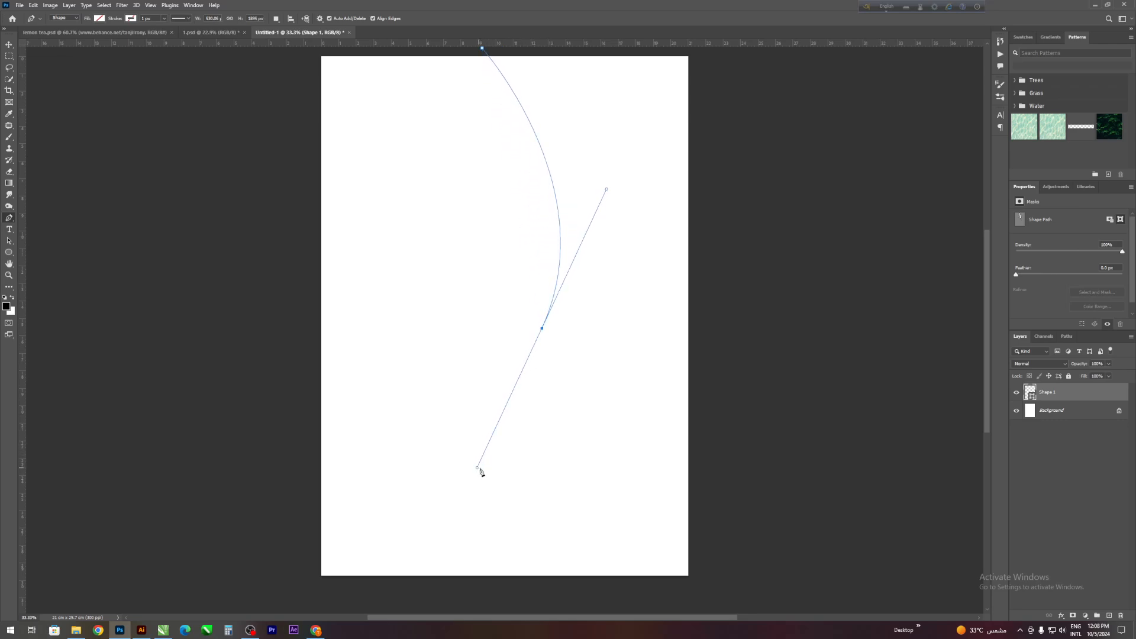
{"action": "scroll", "coordinate": [603, 555], "scroll_direction": "down", "scroll_amount": 3}
{"action": "left_click_drag", "start_coordinate": [569, 580], "coordinate": [690, 579]}
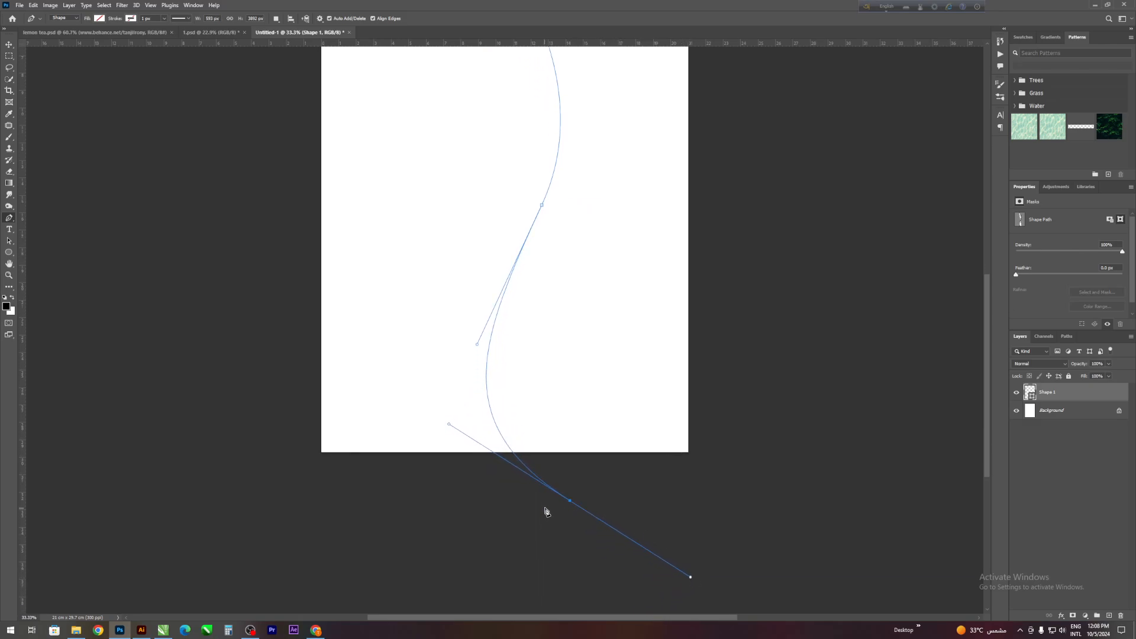
- Close the curved shape with anchor points outside the page so it encloses the page's right side
{"action": "scroll", "coordinate": [545, 509], "scroll_direction": "up", "scroll_amount": 1}
{"action": "left_click", "coordinate": [771, 493]}
{"action": "left_click_drag", "start_coordinate": [803, 203], "coordinate": [803, 198]}
{"action": "left_click", "coordinate": [789, 96]}
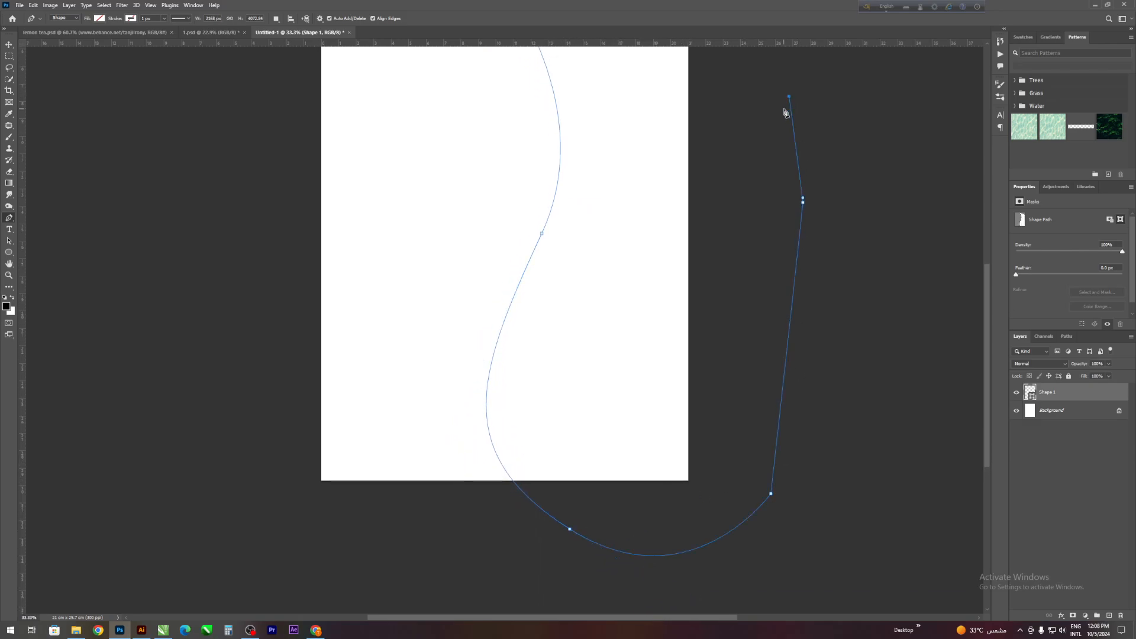
{"action": "scroll", "coordinate": [786, 112], "scroll_direction": "up", "scroll_amount": 5}
{"action": "left_click", "coordinate": [783, 81]}
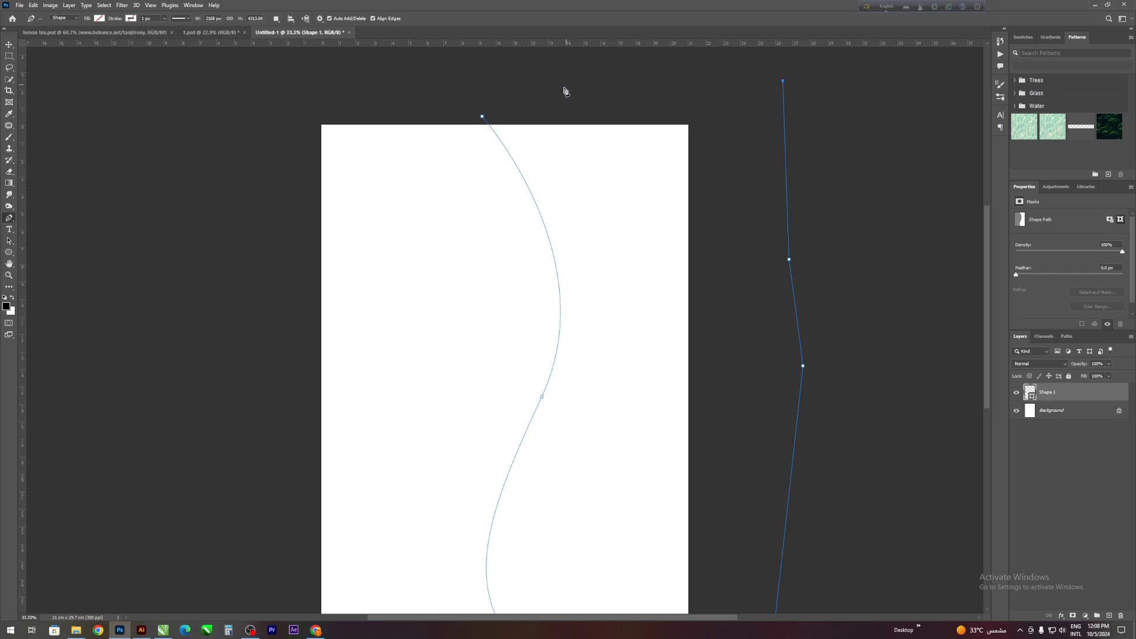
{"action": "left_click", "coordinate": [483, 117]}
{"action": "scroll", "coordinate": [473, 107], "scroll_direction": "up", "scroll_amount": 1}
- Fill the curved shape with the recently used green and deselect it
{"action": "left_click", "coordinate": [99, 19]}
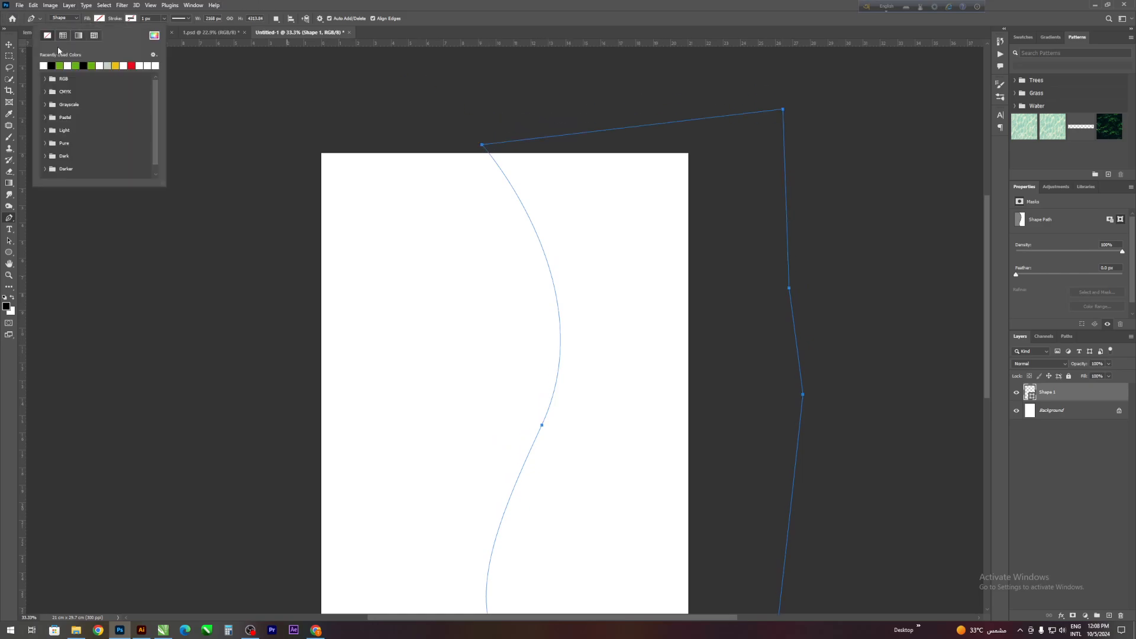
{"action": "left_click", "coordinate": [59, 66]}
{"action": "left_click", "coordinate": [10, 44]}
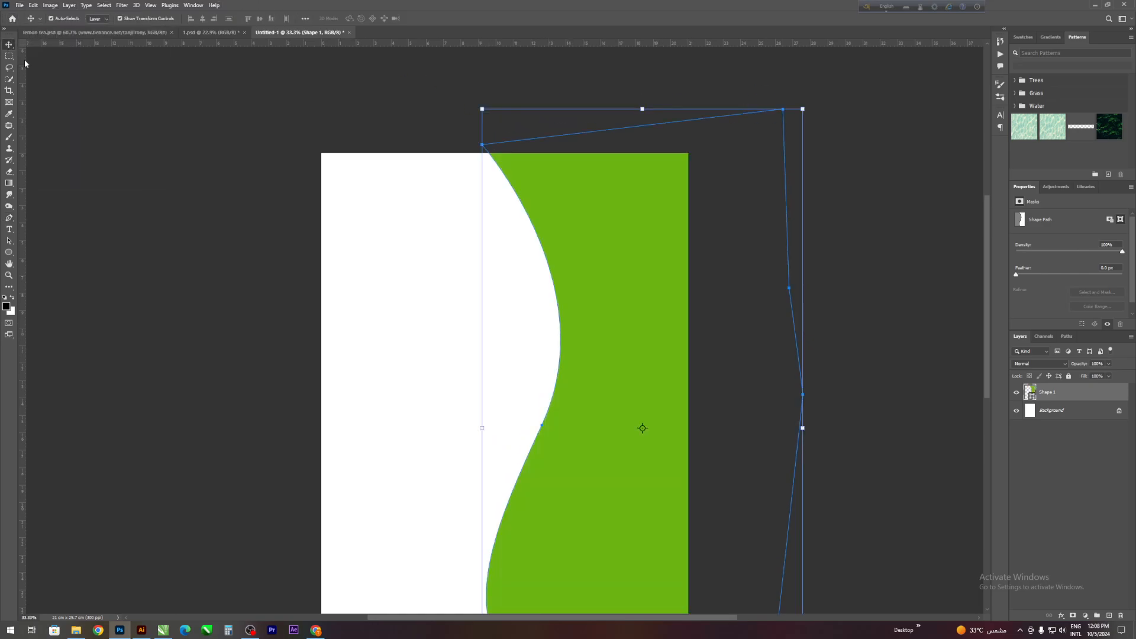
{"action": "scroll", "coordinate": [437, 236], "scroll_direction": "down", "scroll_amount": 4}
{"action": "left_click_drag", "start_coordinate": [512, 324], "coordinate": [487, 393]}
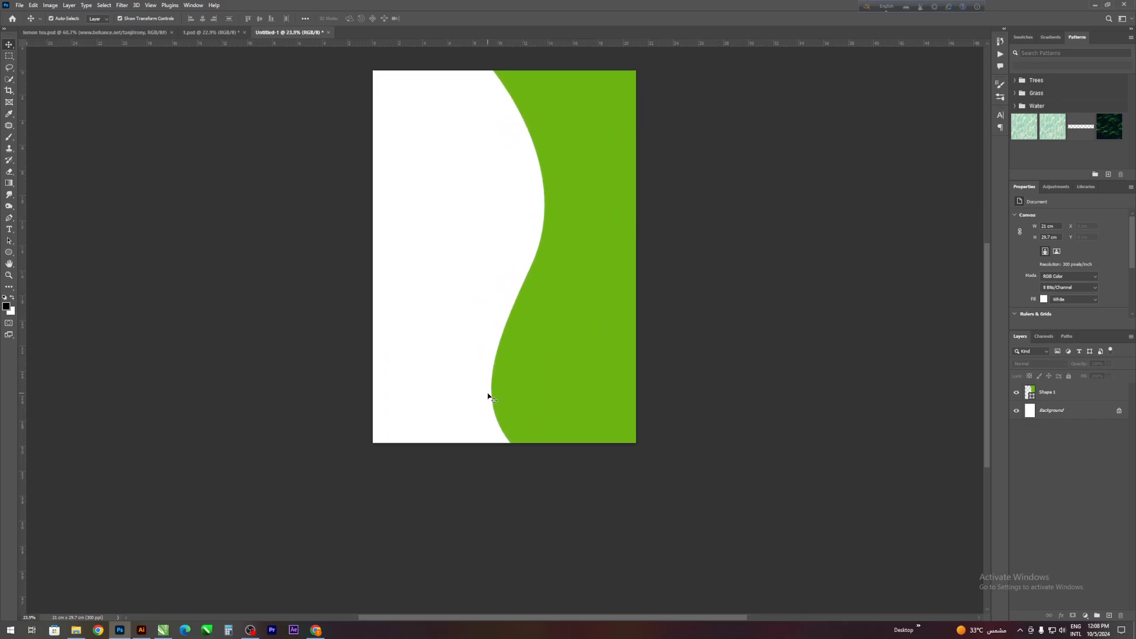
- Draw a rectangle about 9.49 cm wide and 1.84 cm high near the page's lower-left corner
{"action": "left_click", "coordinate": [9, 253]}
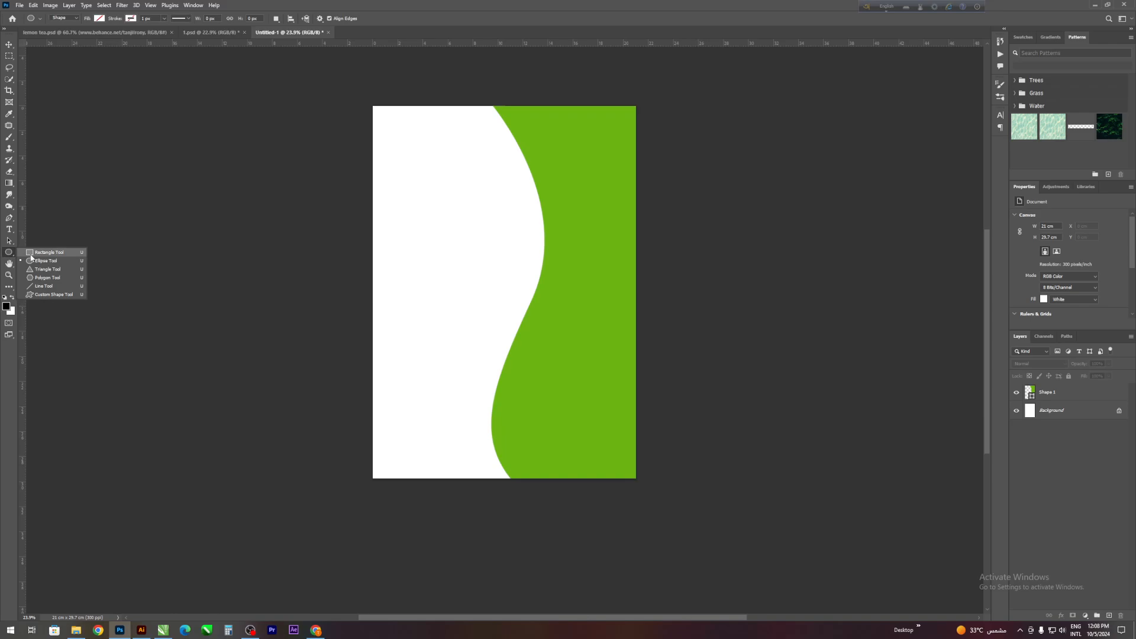
{"action": "left_click", "coordinate": [49, 252]}
{"action": "scroll", "coordinate": [353, 390], "scroll_direction": "down", "scroll_amount": 2}
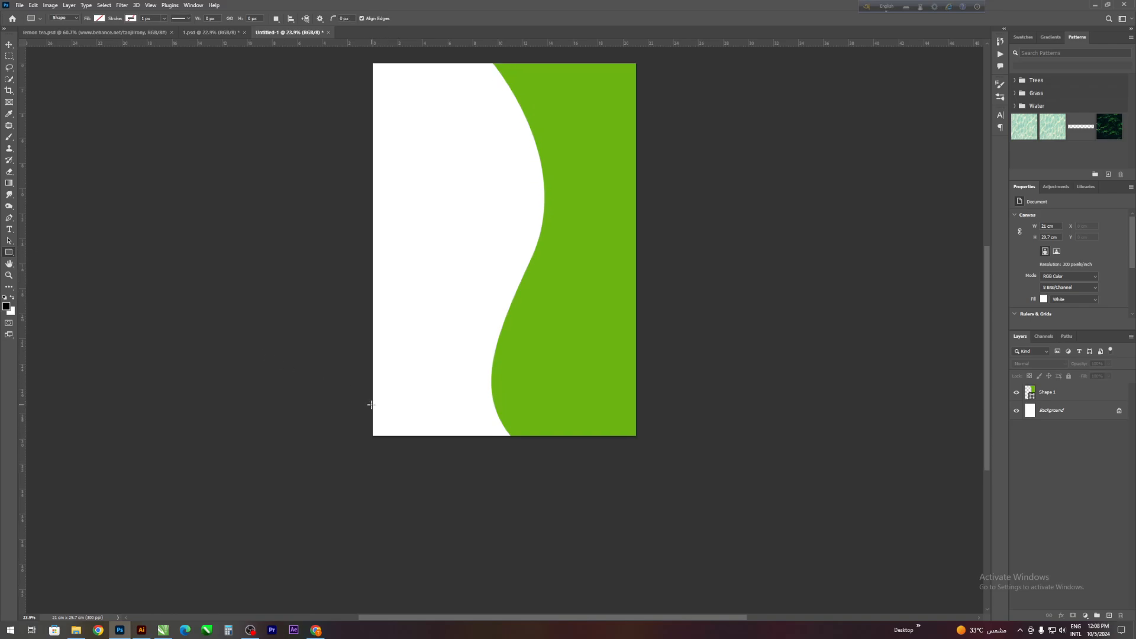
{"action": "left_click_drag", "start_coordinate": [371, 405], "coordinate": [489, 424]}
{"action": "scroll", "coordinate": [243, 302], "scroll_direction": "down", "scroll_amount": 1}
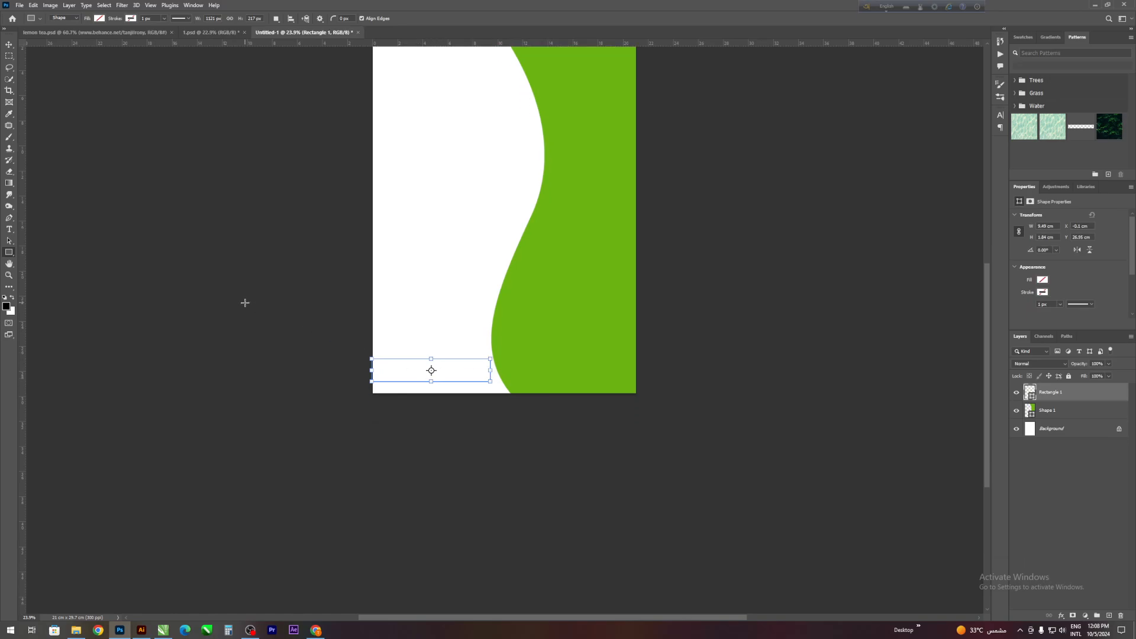
- Fill the rectangle with the same green as the curved shape and deselect it
{"action": "left_click", "coordinate": [100, 18]}
{"action": "left_click", "coordinate": [49, 63]}
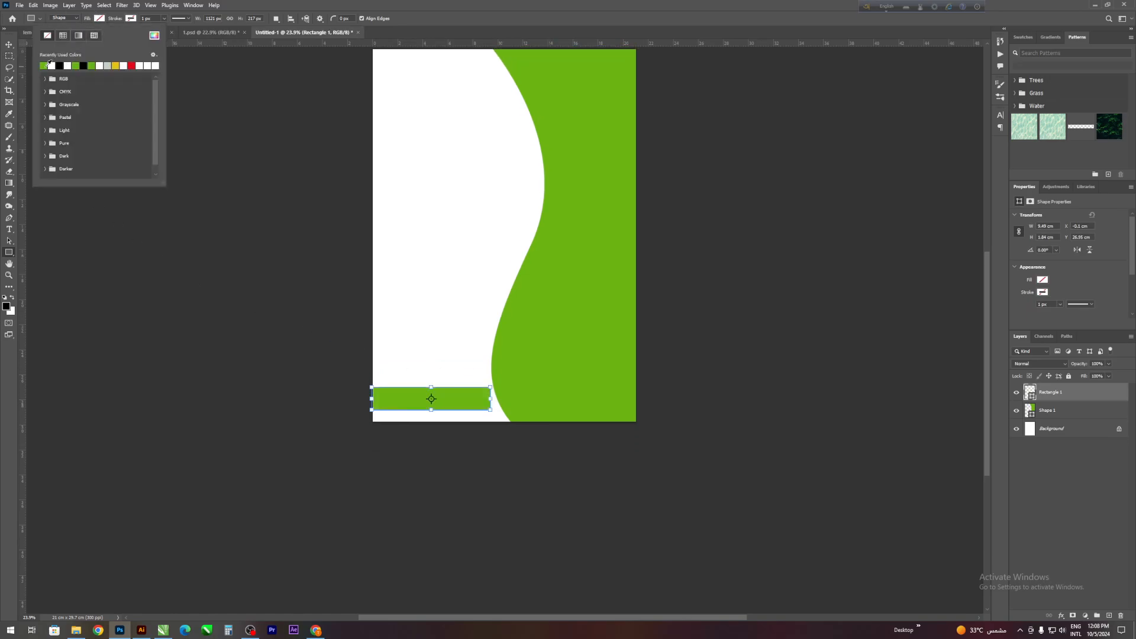
{"action": "key", "text": "v"}
{"action": "left_click", "coordinate": [306, 368]}
{"action": "scroll", "coordinate": [306, 368], "scroll_direction": "up", "scroll_amount": 3}
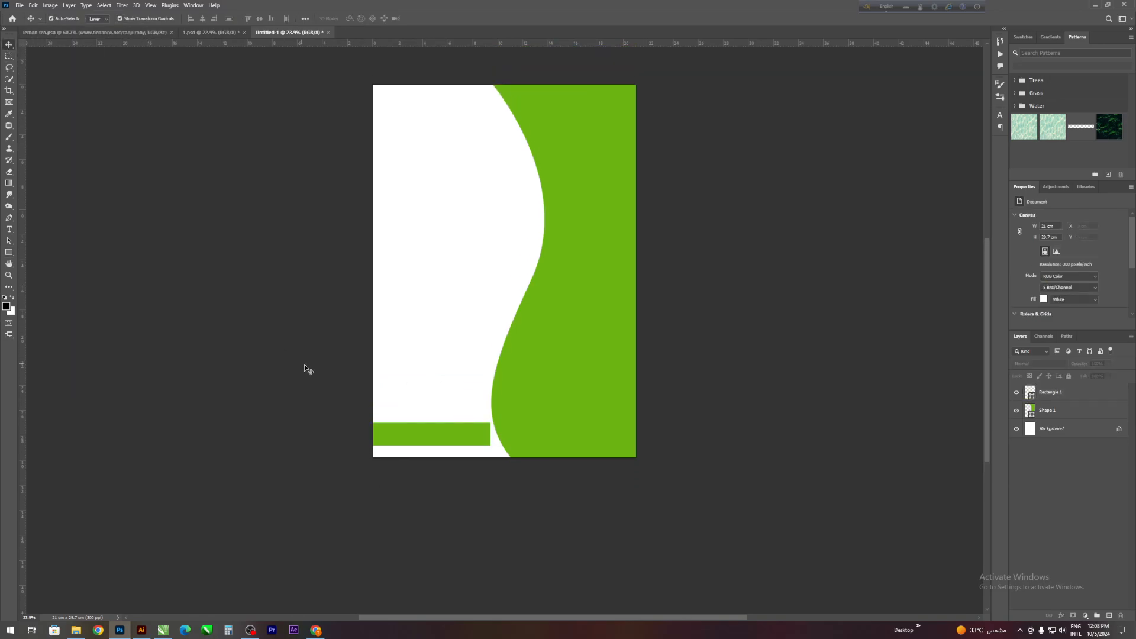
- Draw a closed Pen shape with a curved left edge over the green rectangle's right end
{"action": "left_click", "coordinate": [435, 434]}
{"action": "scroll", "coordinate": [436, 434], "scroll_direction": "up", "scroll_amount": 2}
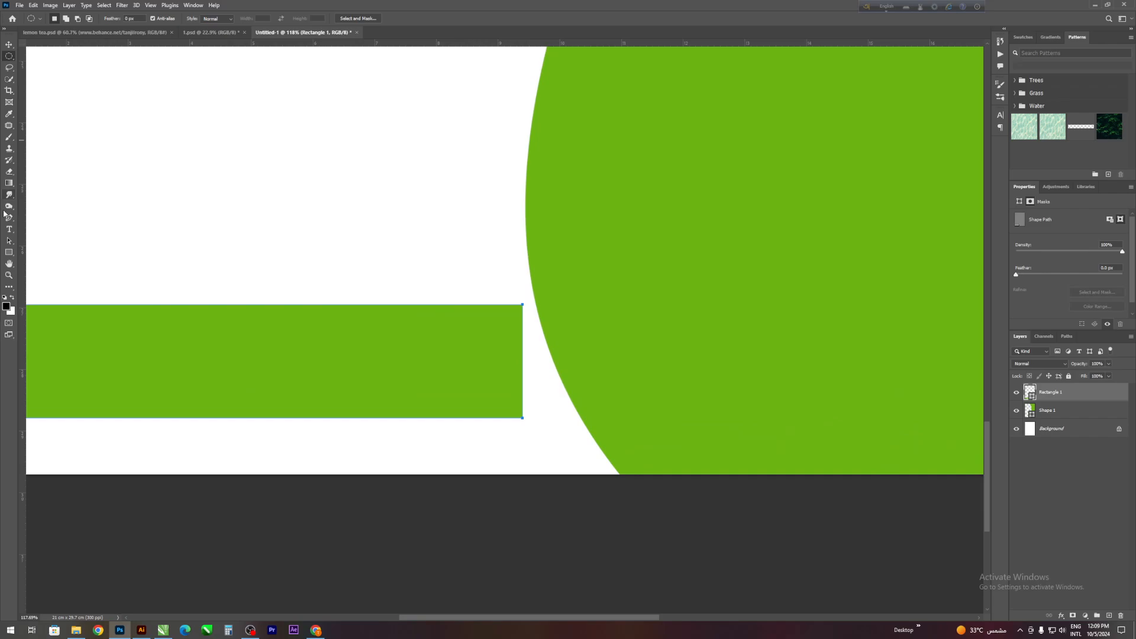
{"action": "left_click", "coordinate": [9, 218]}
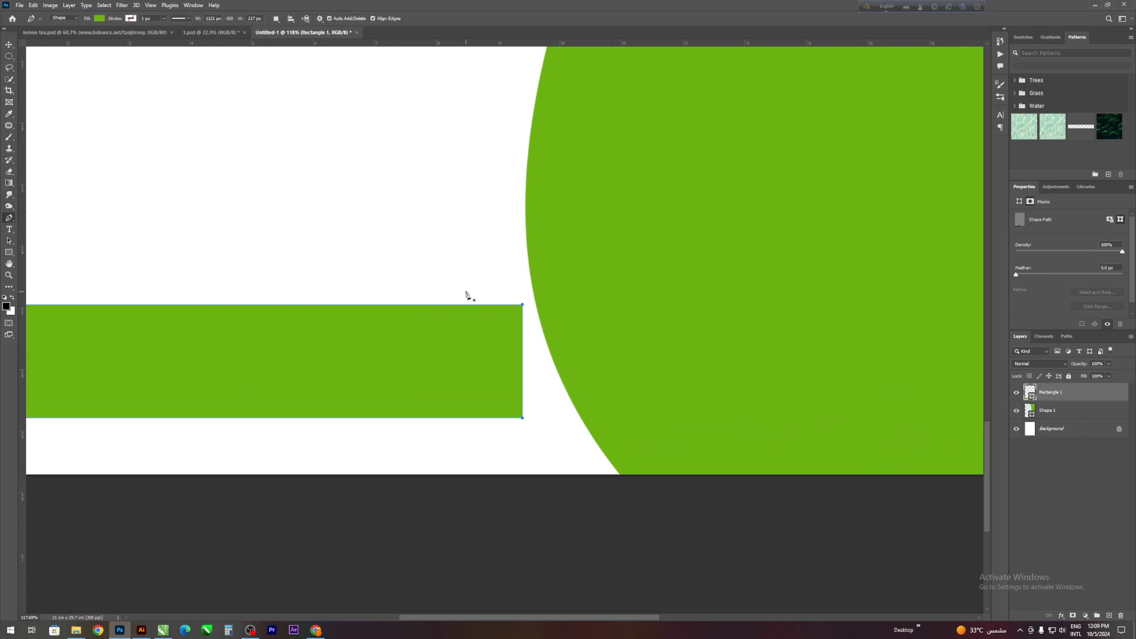
{"action": "left_click", "coordinate": [416, 247]}
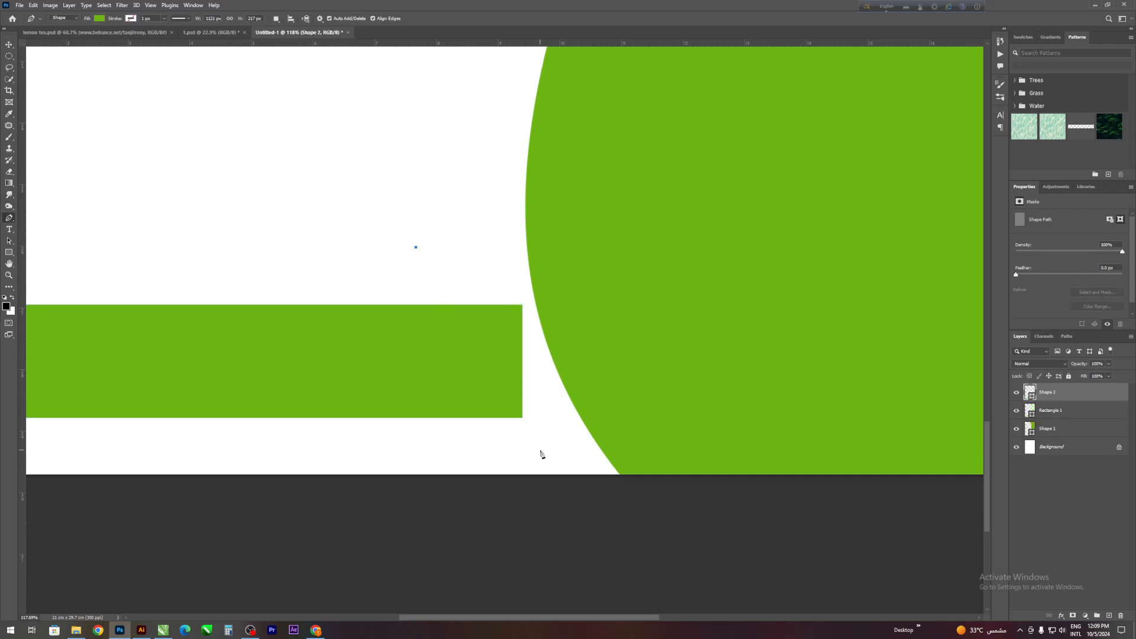
{"action": "left_click_drag", "start_coordinate": [538, 457], "coordinate": [656, 498]}
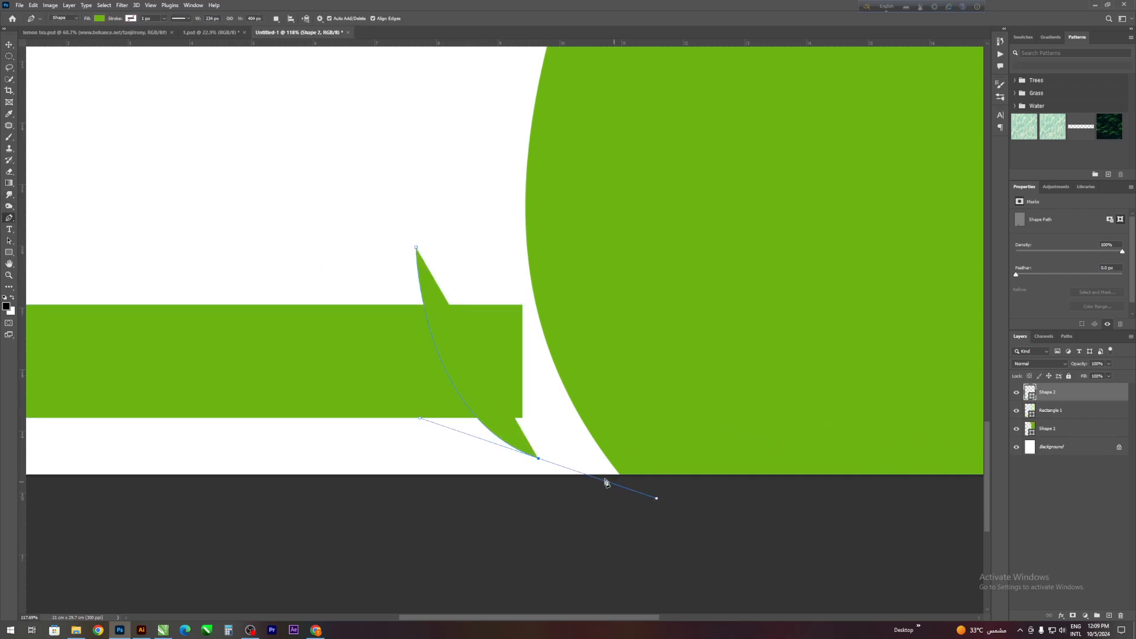
{"action": "left_click", "coordinate": [538, 458]}
{"action": "left_click", "coordinate": [611, 375]}
{"action": "left_click", "coordinate": [595, 249]}
{"action": "left_click", "coordinate": [416, 248]}
{"action": "left_click", "coordinate": [418, 249]}
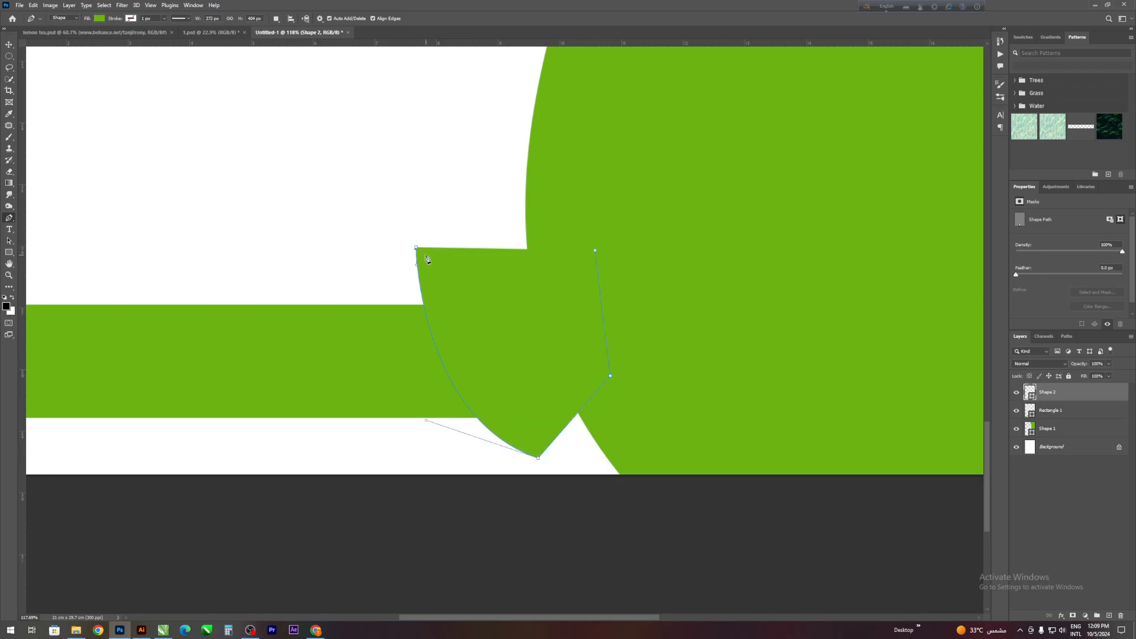
{"action": "left_click", "coordinate": [416, 248]}
- Load the outline of Shape 2 as a selection, hide that shape, and mask the selected area out of the Rectangle 1 layer
{"action": "left_click", "coordinate": [1031, 395], "text": "ctrl"}
{"action": "left_click", "coordinate": [1016, 393]}
{"action": "left_click", "coordinate": [1051, 412]}
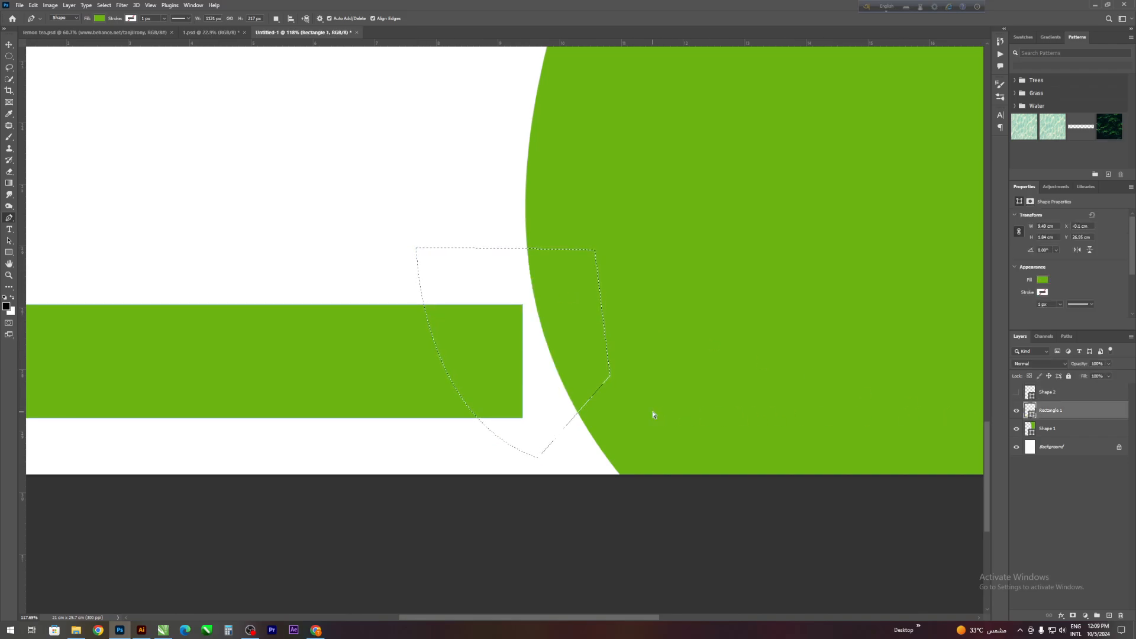
{"action": "left_click", "coordinate": [1073, 615]}
{"action": "scroll", "coordinate": [553, 412], "scroll_direction": "up", "scroll_amount": 1}
- Delete the hidden Shape 2 layer
{"action": "left_click", "coordinate": [1077, 394]}
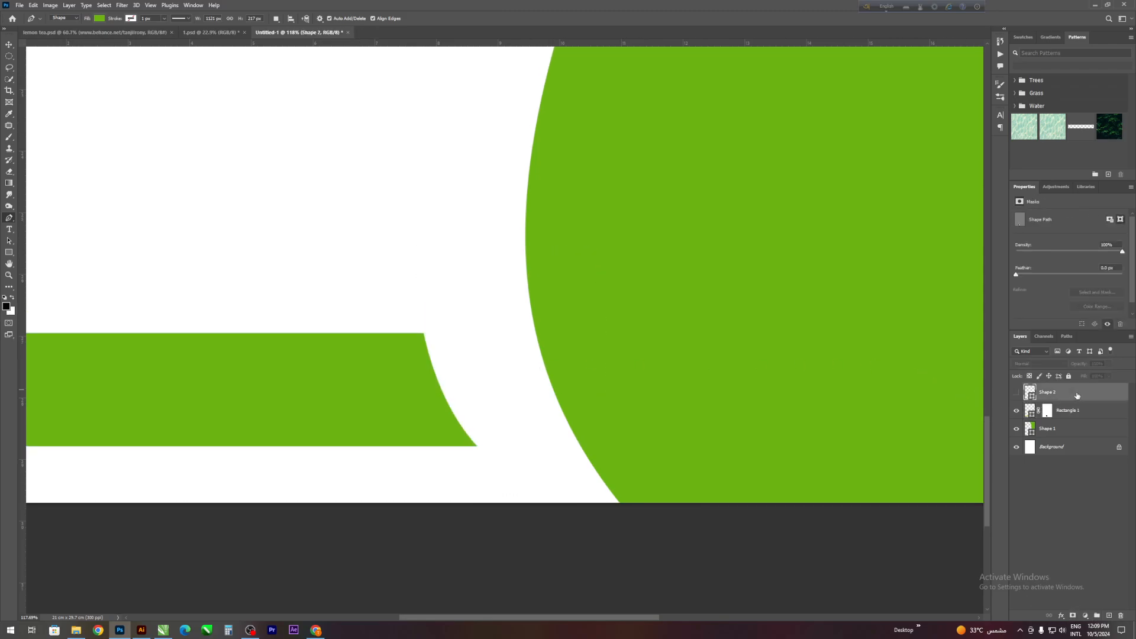
{"action": "key", "text": "Delete"}
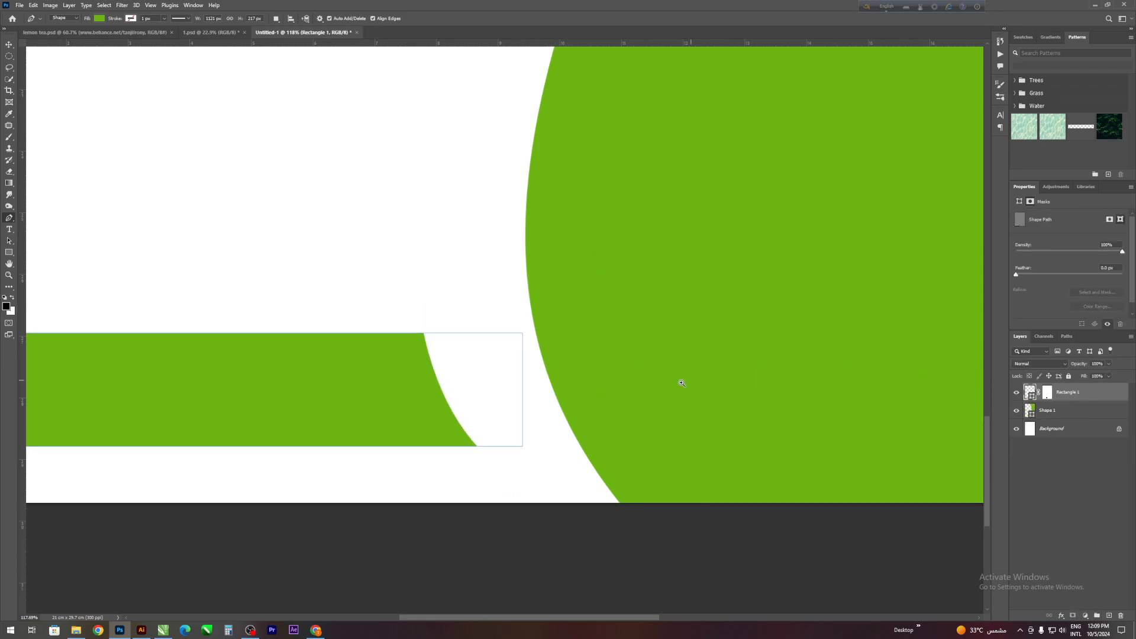
{"action": "scroll", "coordinate": [682, 383], "scroll_direction": "down", "scroll_amount": 10}
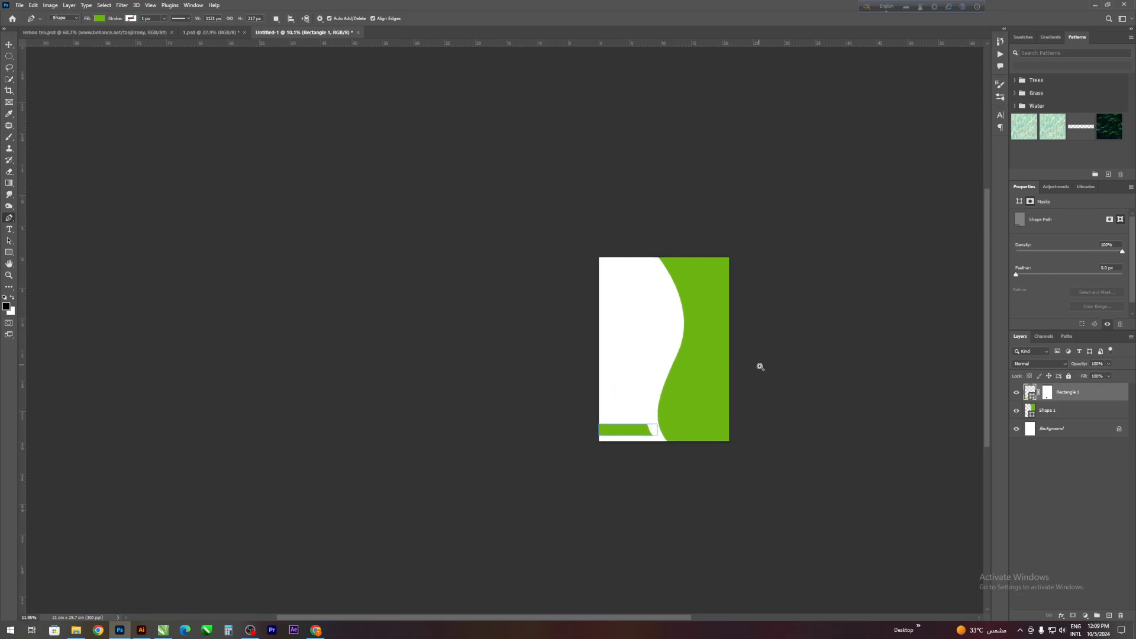
{"action": "scroll", "coordinate": [760, 367], "scroll_direction": "up", "scroll_amount": 4}
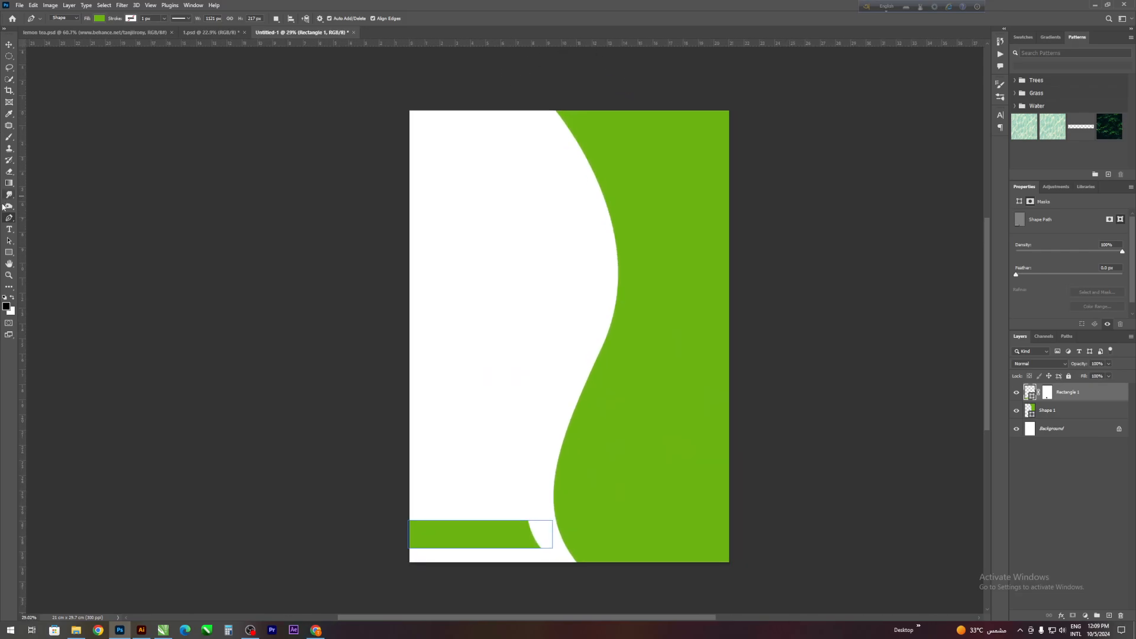
- Add a new layer and draw a triangle about 12.45 cm wide and 6.21 cm high in the page's upper half
{"action": "left_click", "coordinate": [8, 44]}
{"action": "left_click", "coordinate": [1109, 615]}
{"action": "scroll", "coordinate": [198, 169], "scroll_direction": "up", "scroll_amount": 1}
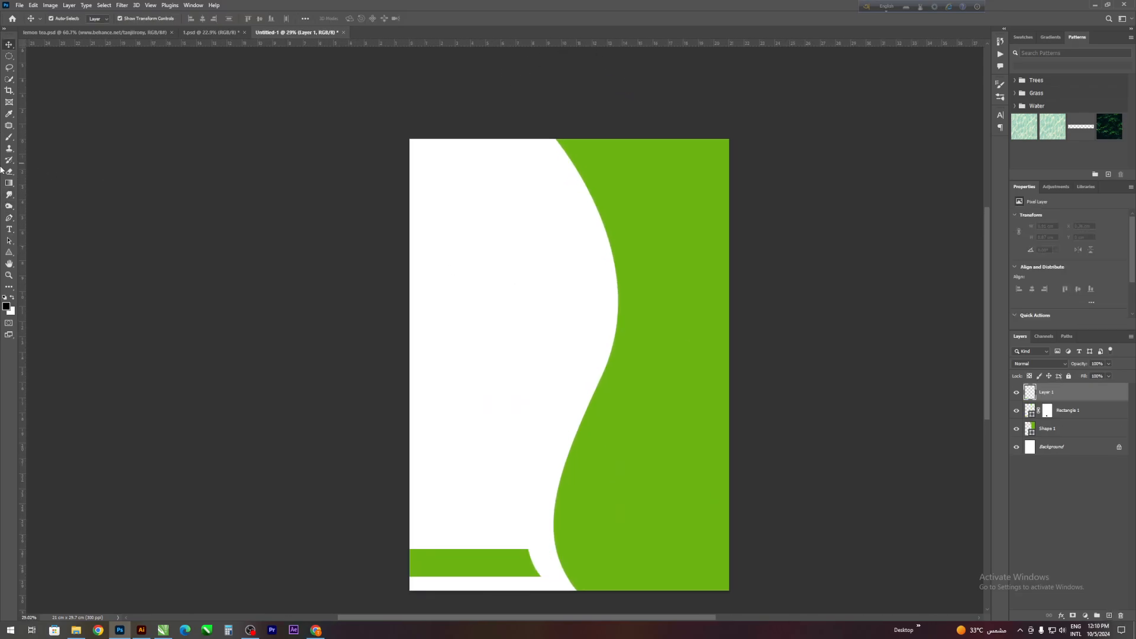
{"action": "left_click", "coordinate": [12, 253]}
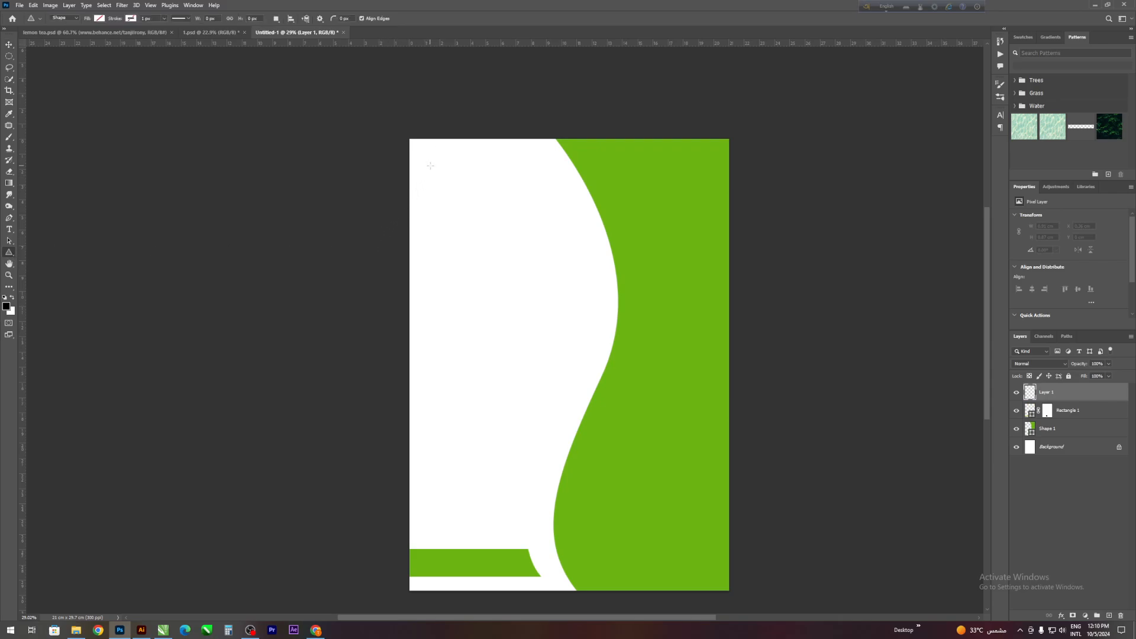
{"action": "left_click_drag", "start_coordinate": [430, 166], "coordinate": [654, 385]}
{"action": "left_click_drag", "start_coordinate": [542, 165], "coordinate": [540, 235]}
- Fill the triangle with the recently used green
{"action": "left_click", "coordinate": [100, 19]}
{"action": "left_click", "coordinate": [45, 63]}
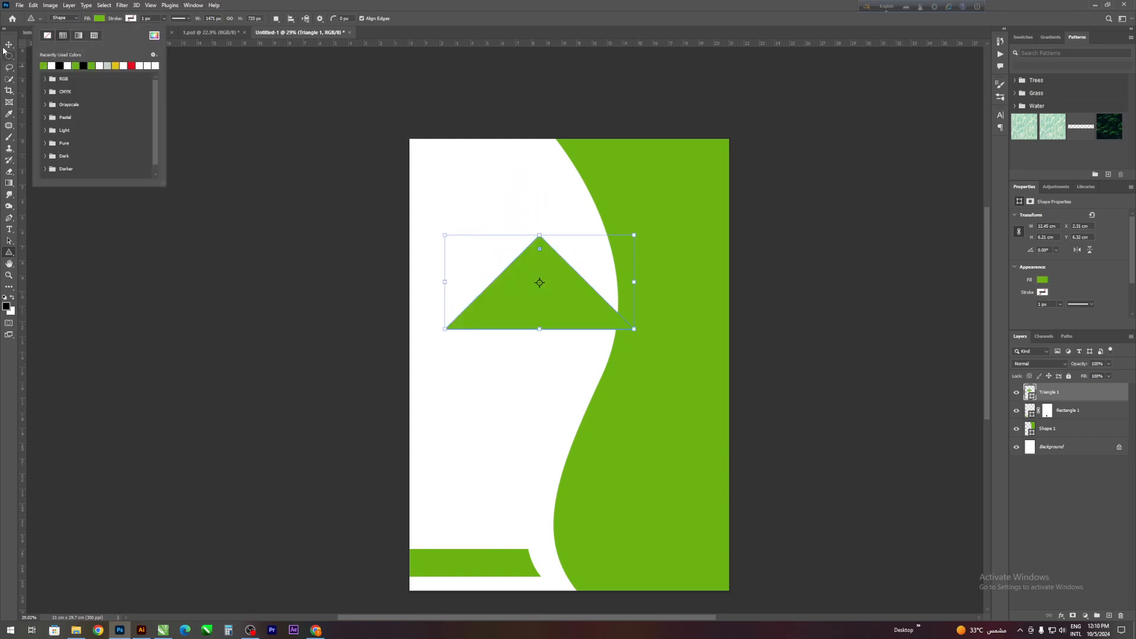
{"action": "left_click", "coordinate": [9, 45]}
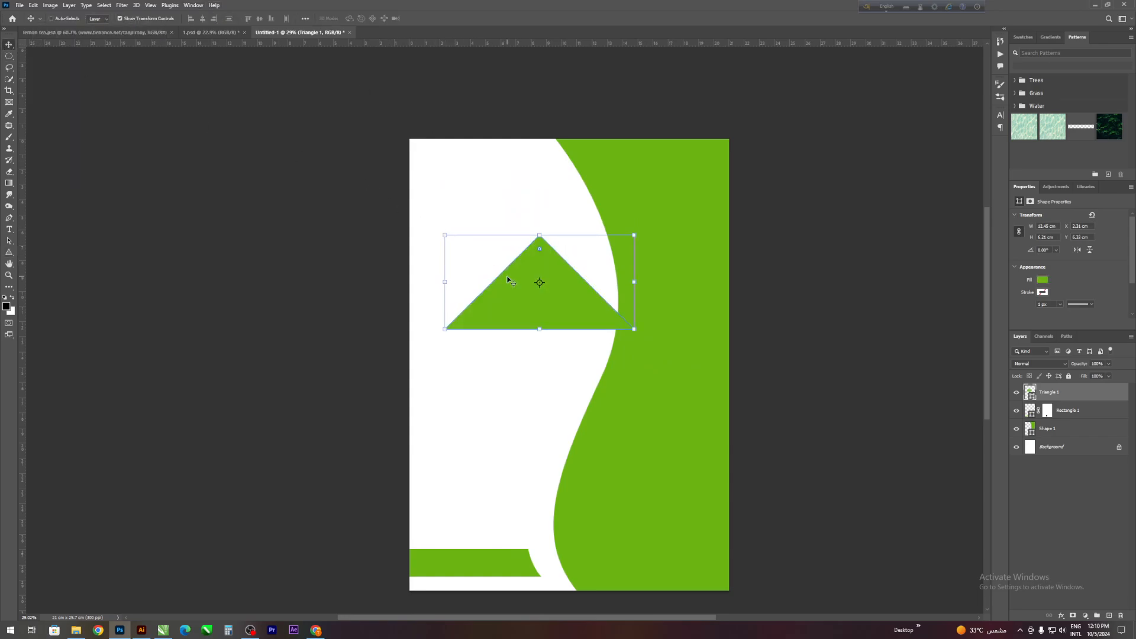
- Flip the triangle horizontally
{"action": "right_click", "coordinate": [528, 292]}
{"action": "left_click", "coordinate": [575, 468]}
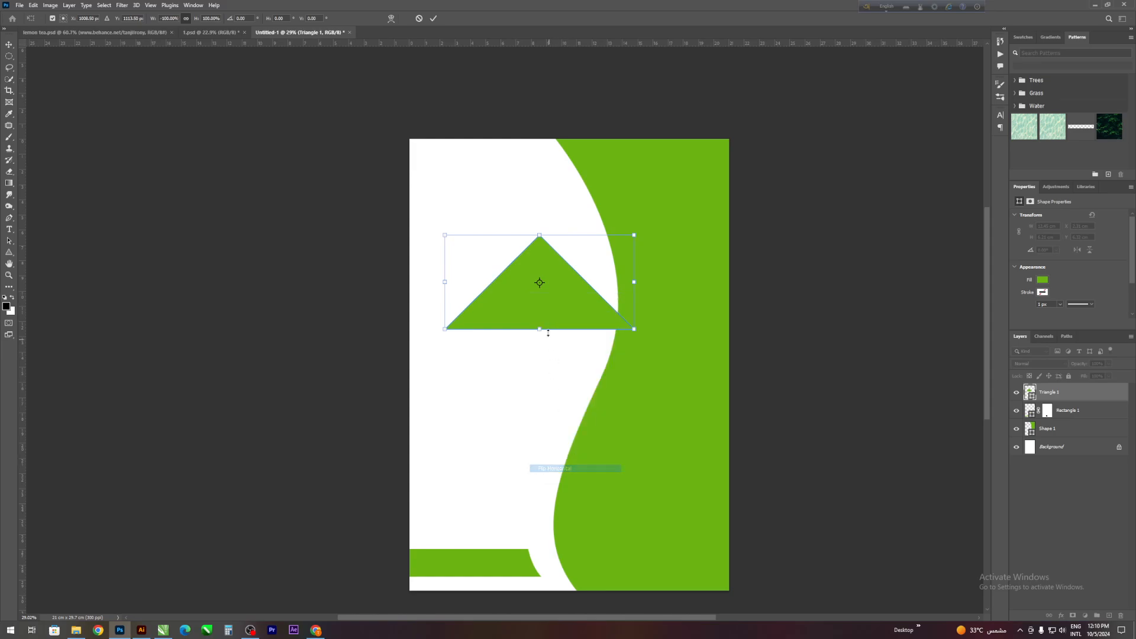
{"action": "left_click", "coordinate": [433, 18]}
- Flip the triangle vertically and move it up against the page's top edge
{"action": "key", "text": "ctrl+t"}
{"action": "right_click", "coordinate": [568, 314]}
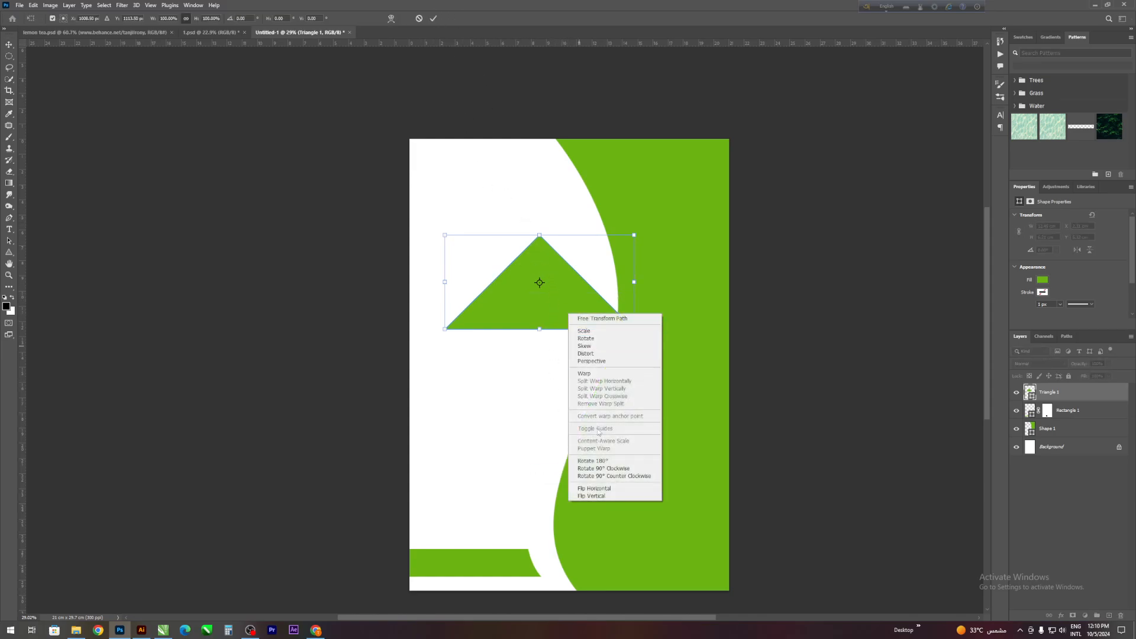
{"action": "left_click", "coordinate": [603, 497]}
{"action": "left_click_drag", "start_coordinate": [553, 252], "coordinate": [553, 159]}
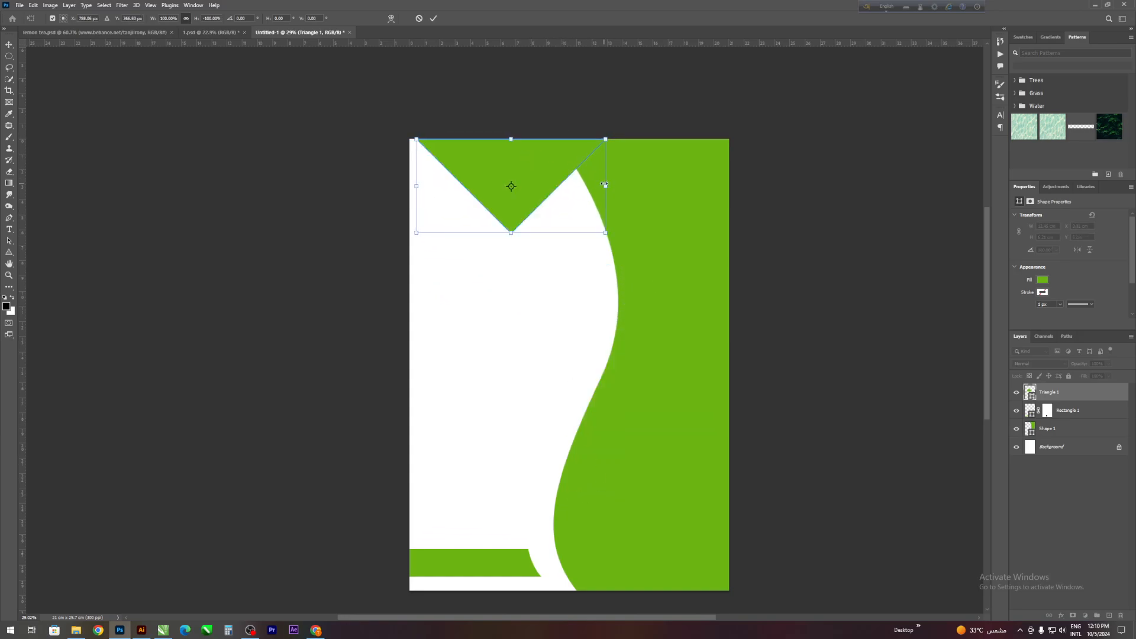
- Scale the inverted triangle down proportionally to about 68%, keeping it at the page's top edge
{"action": "left_click_drag", "start_coordinate": [605, 186], "coordinate": [508, 134]}
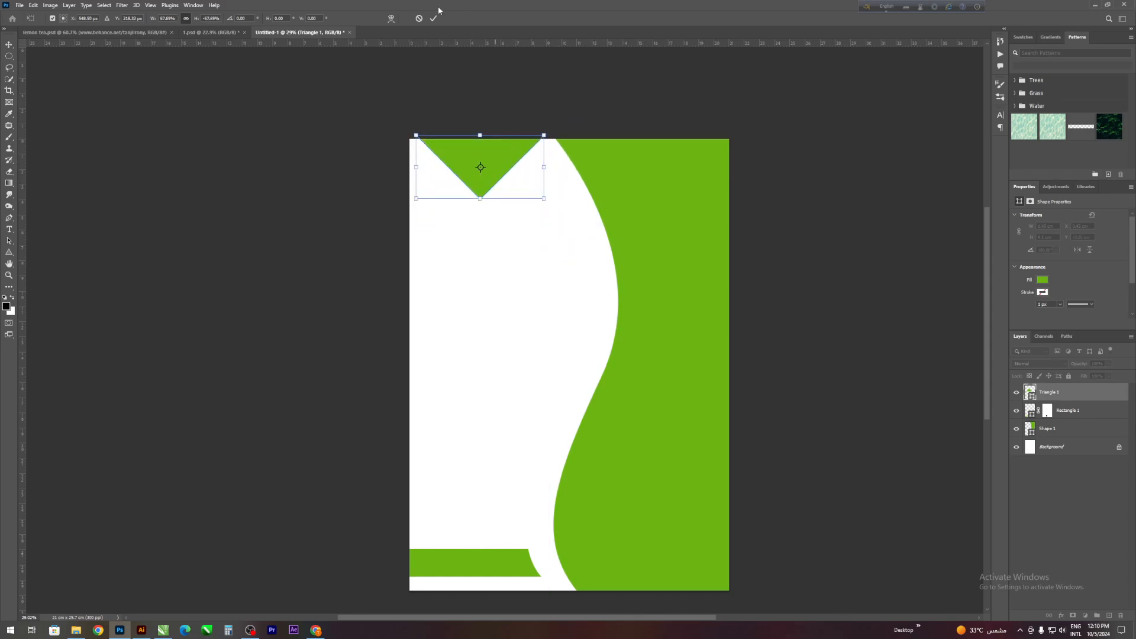
{"action": "left_click", "coordinate": [432, 20]}
{"action": "left_click", "coordinate": [351, 123]}
{"action": "scroll", "coordinate": [323, 207], "scroll_direction": "down", "scroll_amount": 1}
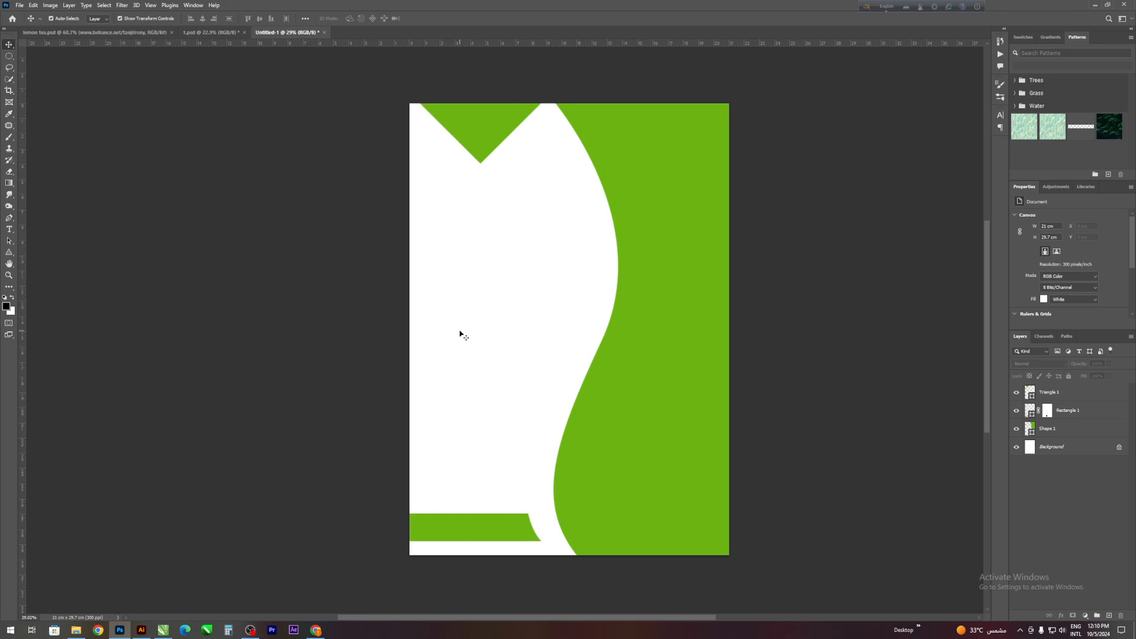
{"action": "left_click_drag", "start_coordinate": [409, 314], "coordinate": [322, 335]}
{"action": "scroll", "coordinate": [576, 310], "scroll_direction": "down", "scroll_amount": 1}
{"action": "scroll", "coordinate": [576, 310], "scroll_direction": "up", "scroll_amount": 1}
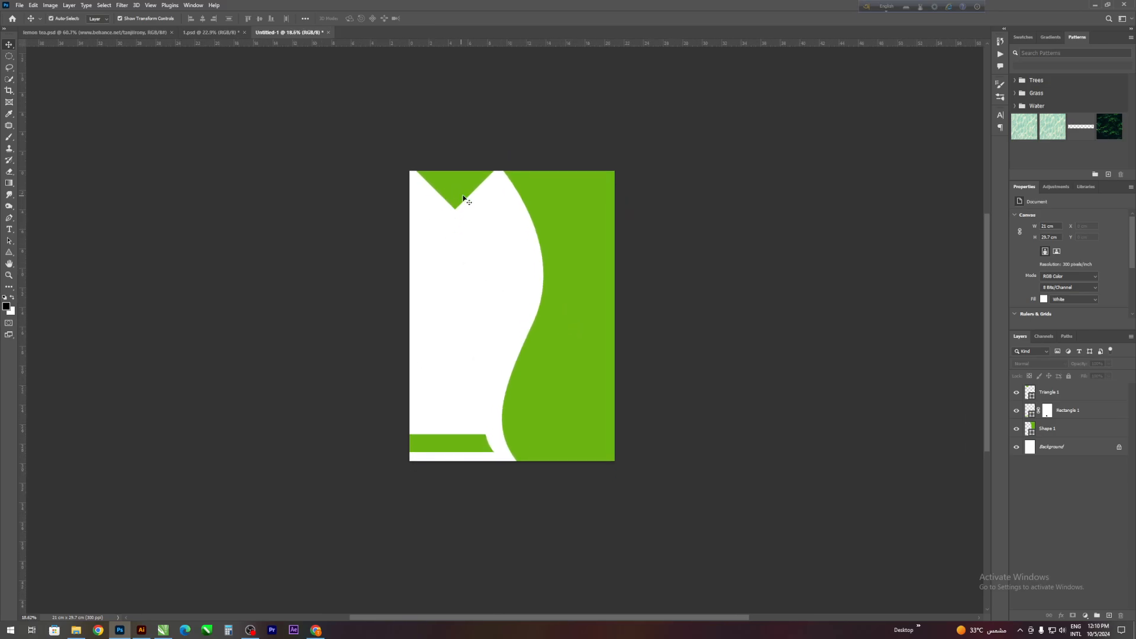
- Shrink the inverted triangle further to about 79%, scaling it so its base stays along the page's top edge
{"action": "mouse_move", "coordinate": [467, 192]}
{"action": "left_mouse_down"}
{"action": "mouse_move", "coordinate": [453, 205]}
{"action": "mouse_move", "coordinate": [474, 176]}
{"action": "left_mouse_up"}
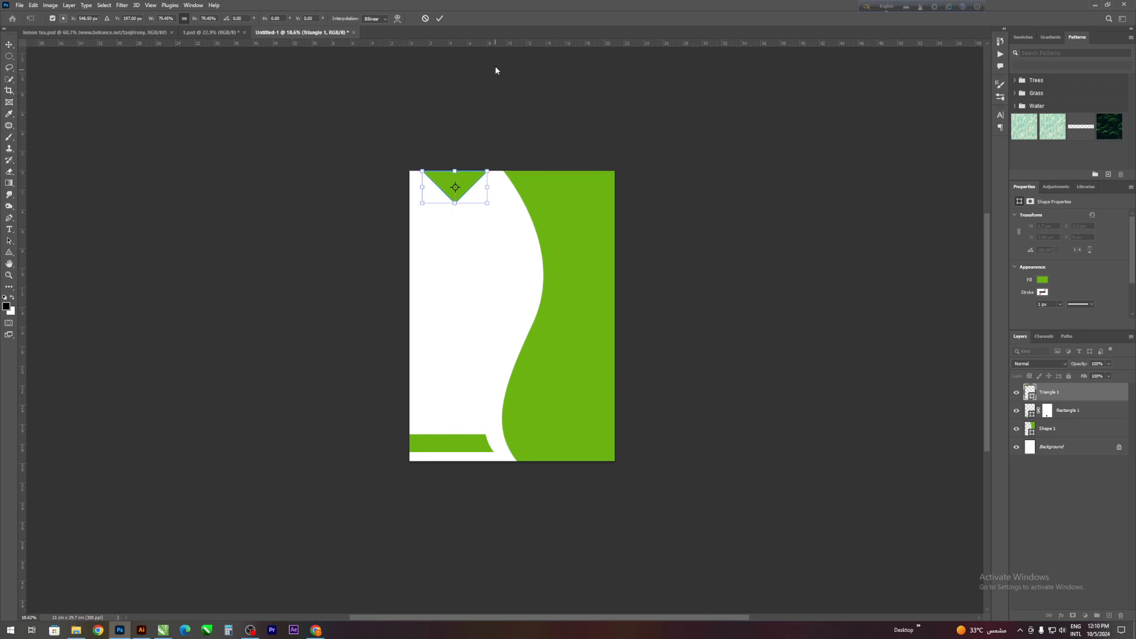
{"action": "left_click", "coordinate": [441, 19]}
{"action": "left_click", "coordinate": [548, 120]}
{"action": "scroll", "coordinate": [558, 212], "scroll_direction": "down", "scroll_amount": 9}
{"action": "scroll", "coordinate": [503, 251], "scroll_direction": "up", "scroll_amount": 5}
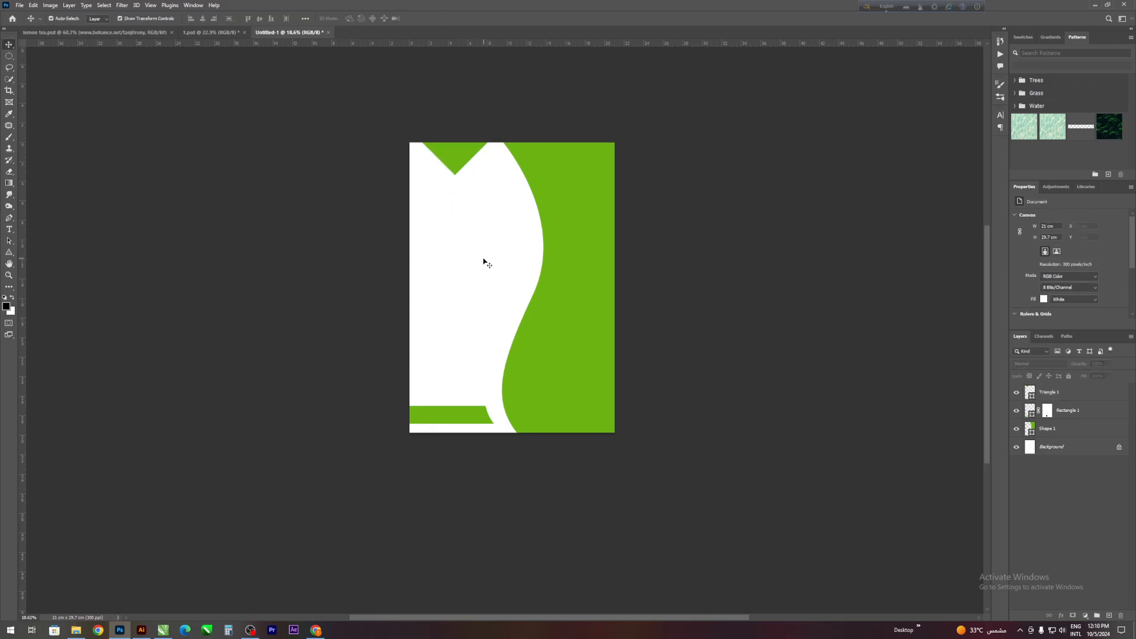
{"action": "scroll", "coordinate": [485, 261], "scroll_direction": "down", "scroll_amount": 3}
{"action": "scroll", "coordinate": [414, 272], "scroll_direction": "up", "scroll_amount": 4}
- Start a Pen tool shape just above the page beside the triangle and curve it down parallel to the large green shape's edge
{"action": "left_click", "coordinate": [9, 218]}
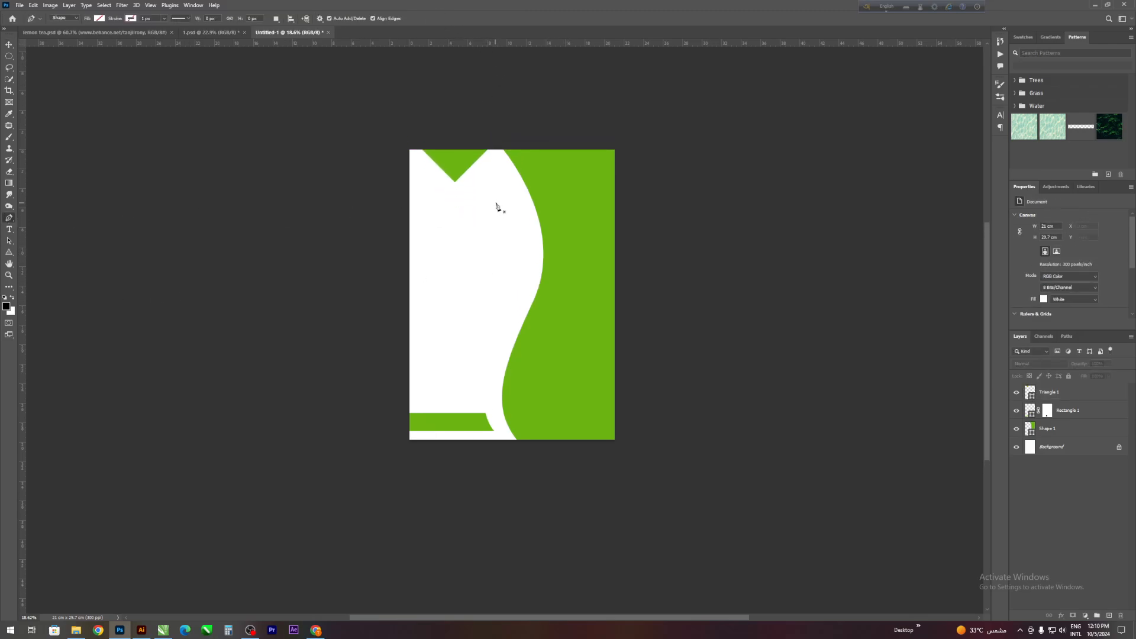
{"action": "left_click", "coordinate": [492, 147]}
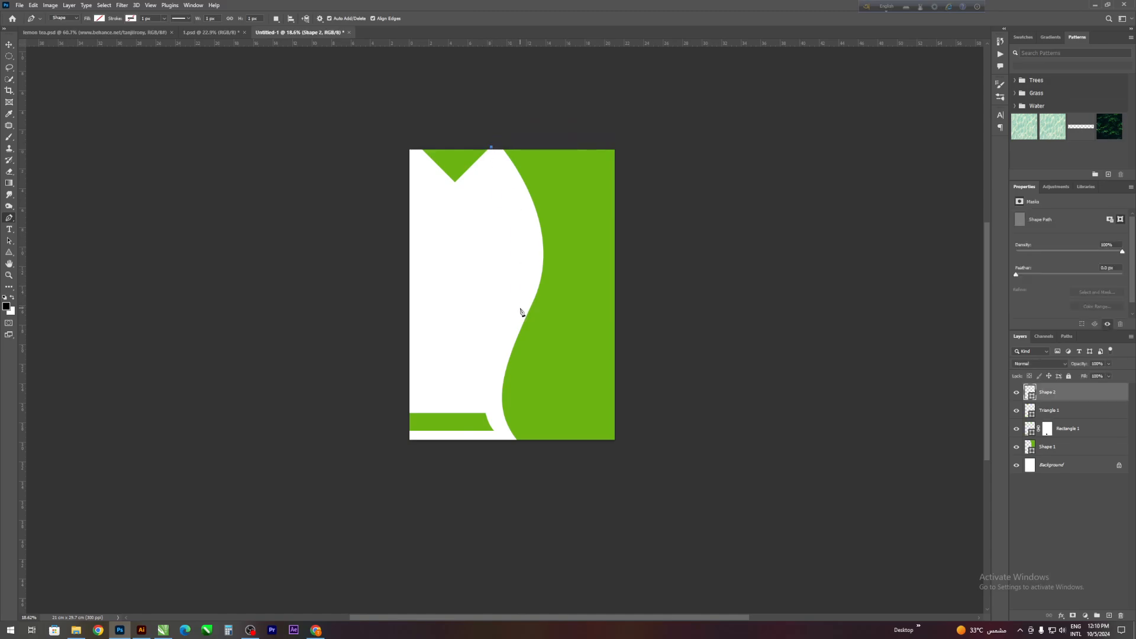
{"action": "left_click_drag", "start_coordinate": [519, 307], "coordinate": [480, 386]}
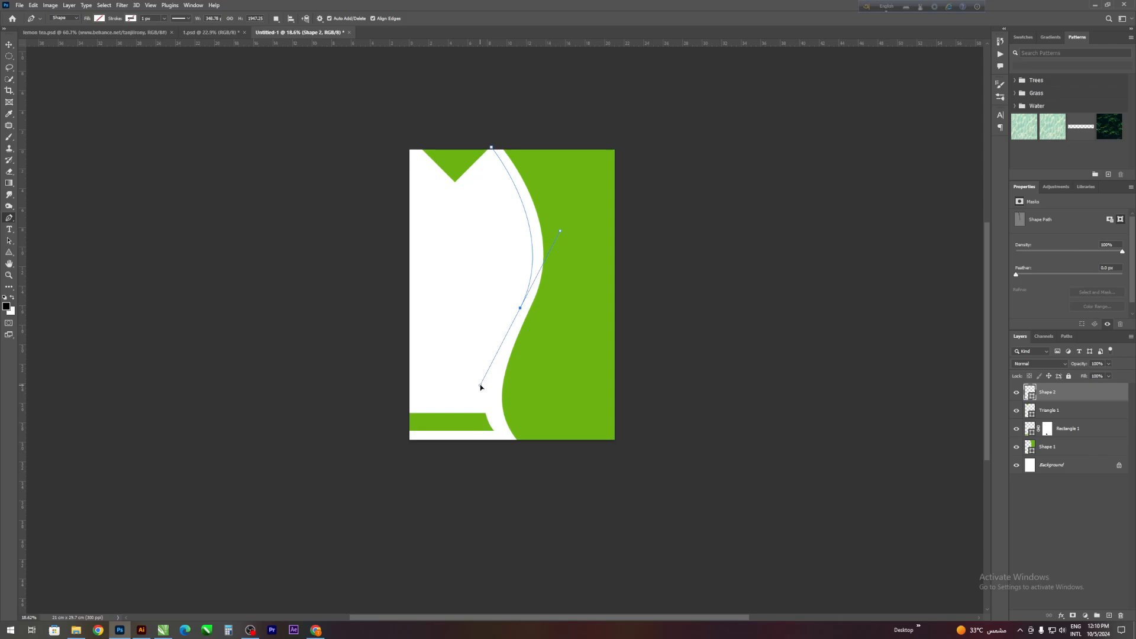
{"action": "left_click", "coordinate": [520, 308], "text": "alt"}
{"action": "scroll", "coordinate": [508, 171], "scroll_direction": "up", "scroll_amount": 1}
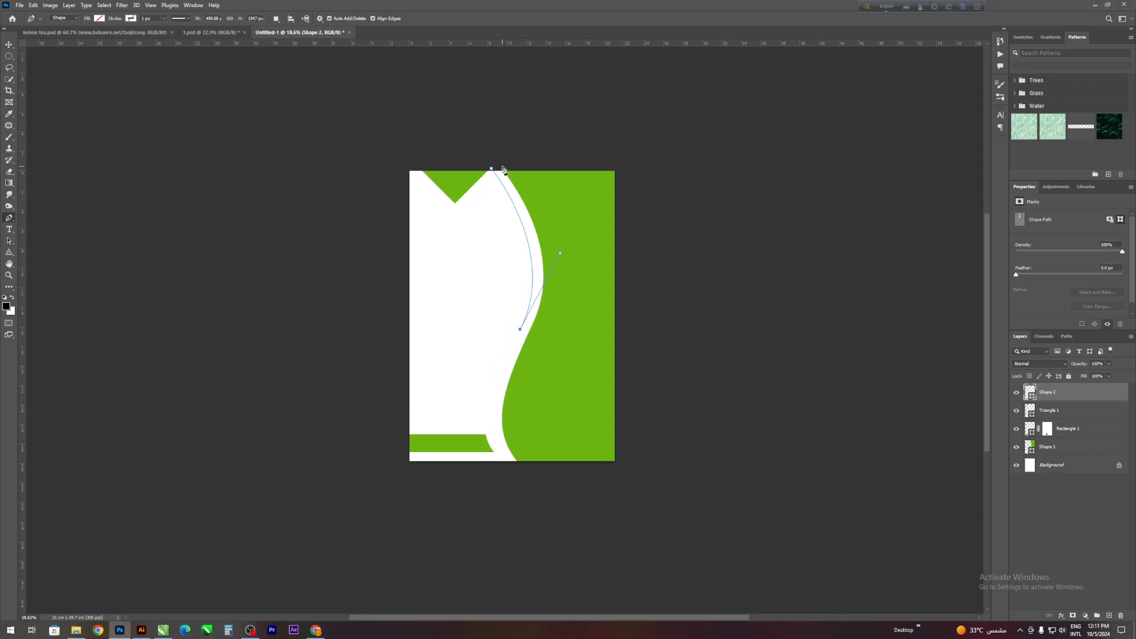
{"action": "left_click_drag", "start_coordinate": [501, 169], "coordinate": [480, 142]}
{"action": "left_click_drag", "start_coordinate": [568, 278], "coordinate": [568, 278]}
{"action": "key", "text": "ctrl+z"}
- Return the pen path to its starting point with a second, nearly parallel curve, closing it as a thin tapering crescent
{"action": "left_click_drag", "start_coordinate": [495, 170], "coordinate": [473, 149]}
{"action": "left_click_drag", "start_coordinate": [516, 188], "coordinate": [570, 274]}
{"action": "scroll", "coordinate": [506, 201], "scroll_direction": "up", "scroll_amount": 1}
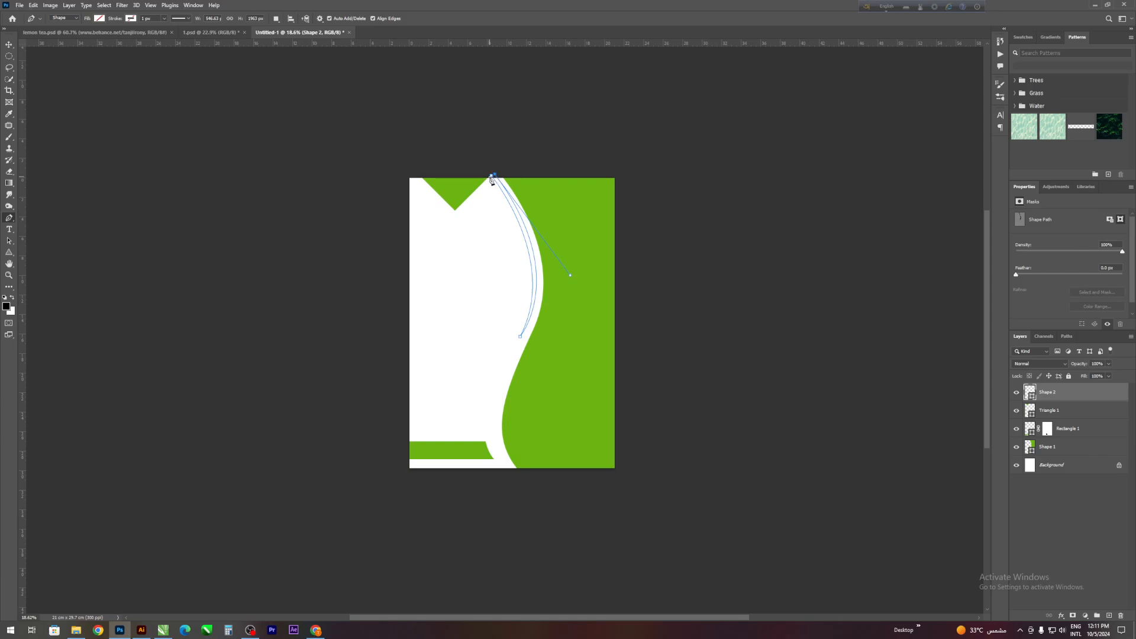
{"action": "scroll", "coordinate": [329, 142], "scroll_direction": "down", "scroll_amount": 2}
{"action": "scroll", "coordinate": [284, 134], "scroll_direction": "up", "scroll_amount": 3}
{"action": "scroll", "coordinate": [237, 110], "scroll_direction": "down", "scroll_amount": 2}
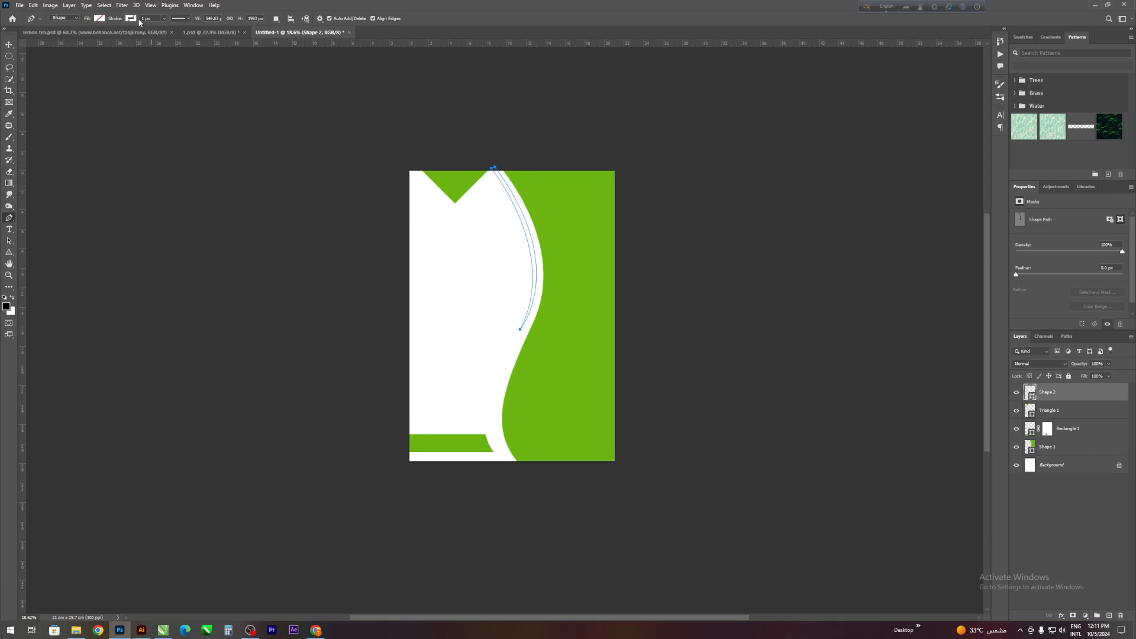
- Fill the thin crescent shape with the recently used green and deselect it
{"action": "left_click", "coordinate": [99, 18]}
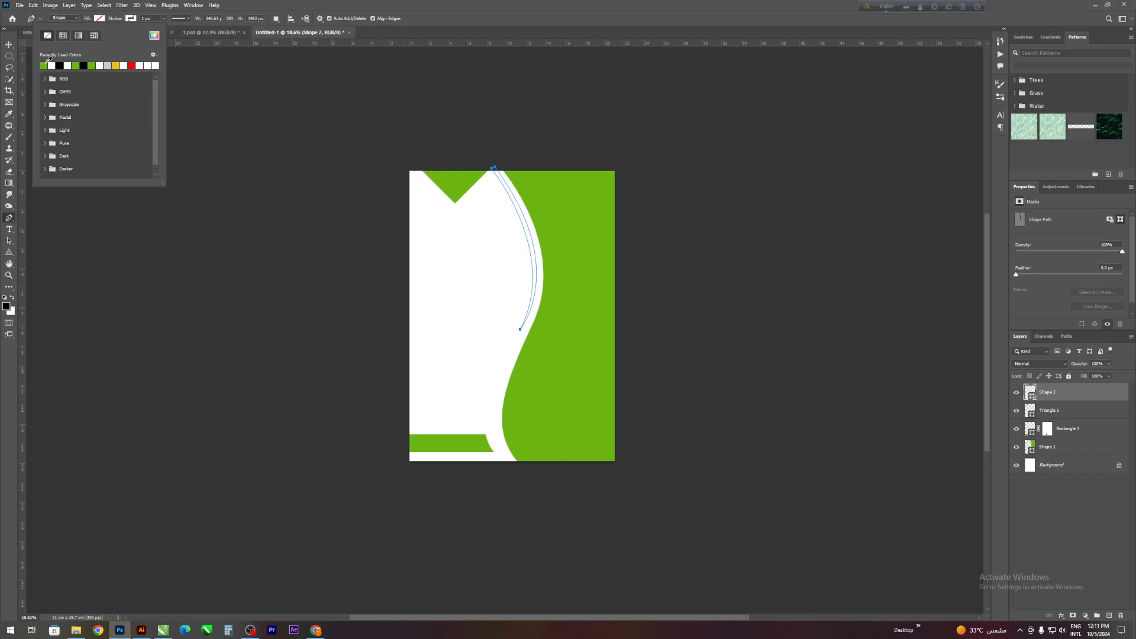
{"action": "left_click", "coordinate": [44, 65]}
{"action": "left_click", "coordinate": [12, 46]}
{"action": "left_click", "coordinate": [370, 236]}
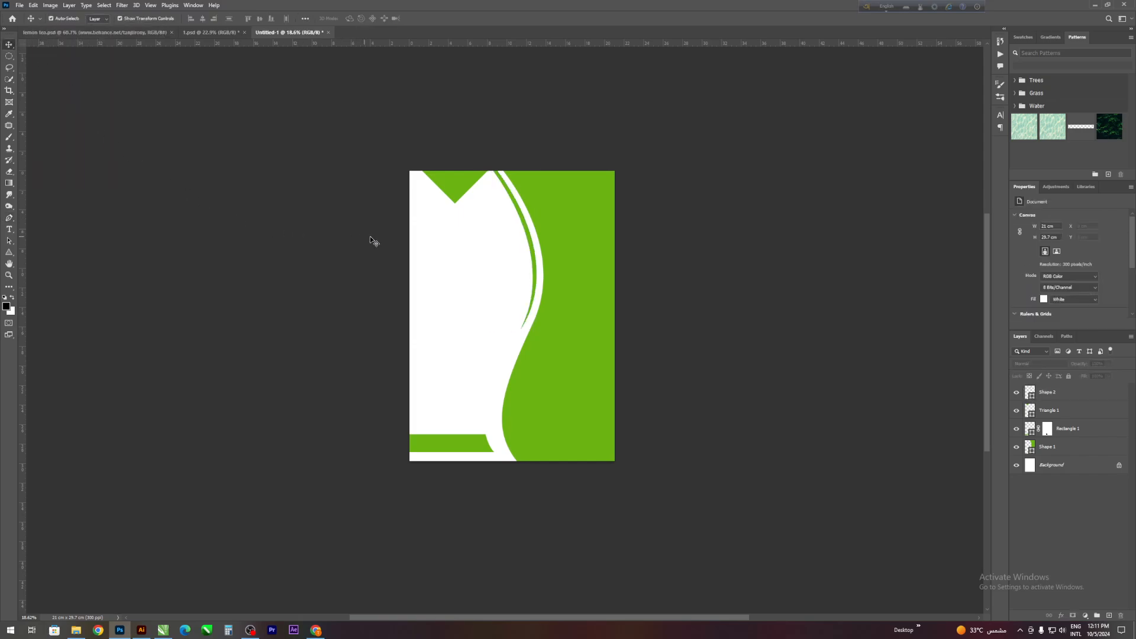
{"action": "scroll", "coordinate": [580, 248], "scroll_direction": "down", "scroll_amount": 1}
{"action": "left_click_drag", "start_coordinate": [549, 202], "coordinate": [577, 240]}
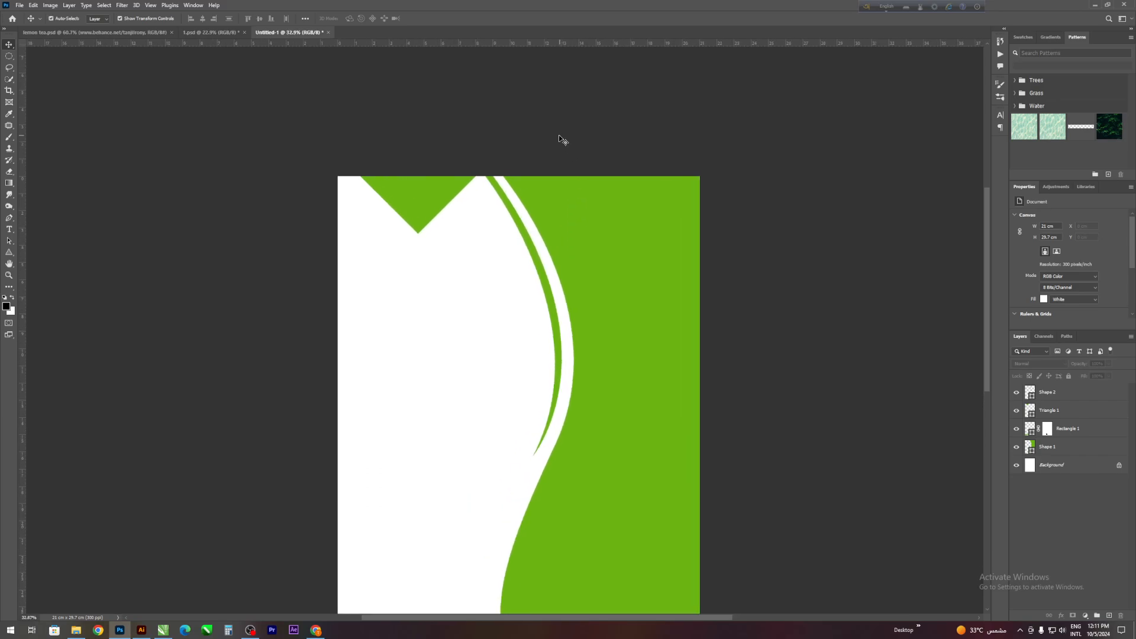
{"action": "scroll", "coordinate": [40, 239], "scroll_direction": "down", "scroll_amount": 1}
- Draw a circle about 2.78 cm in diameter over the upper end of the thin green crescent
{"action": "left_click", "coordinate": [8, 252]}
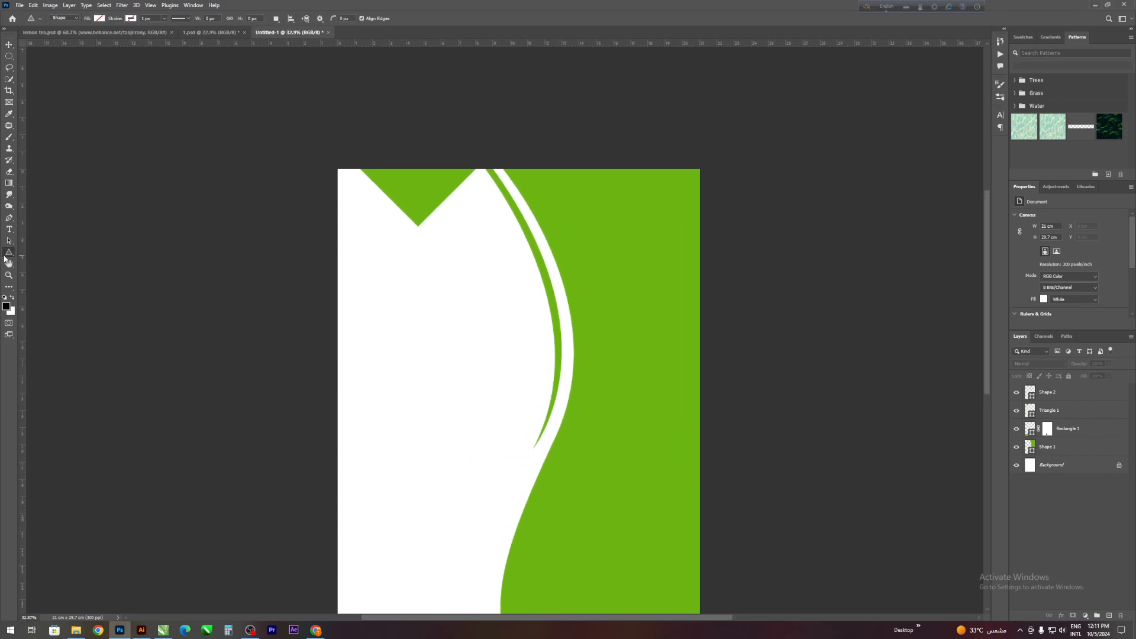
{"action": "left_click", "coordinate": [43, 261]}
{"action": "mouse_move", "coordinate": [510, 175]}
{"action": "left_mouse_down"}
{"action": "mouse_move", "coordinate": [539, 205]}
{"action": "mouse_move", "coordinate": [533, 198]}
{"action": "left_mouse_up"}
{"action": "scroll", "coordinate": [517, 181], "scroll_direction": "up", "scroll_amount": 2}
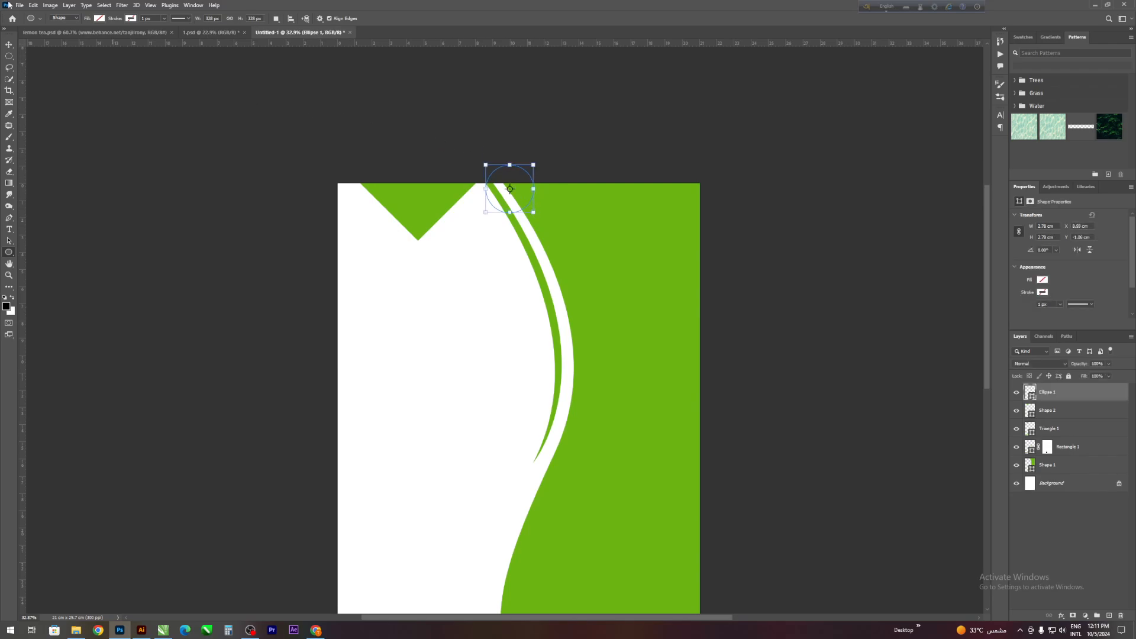
- Fill the circle with the recently used light grey
{"action": "left_click", "coordinate": [99, 19]}
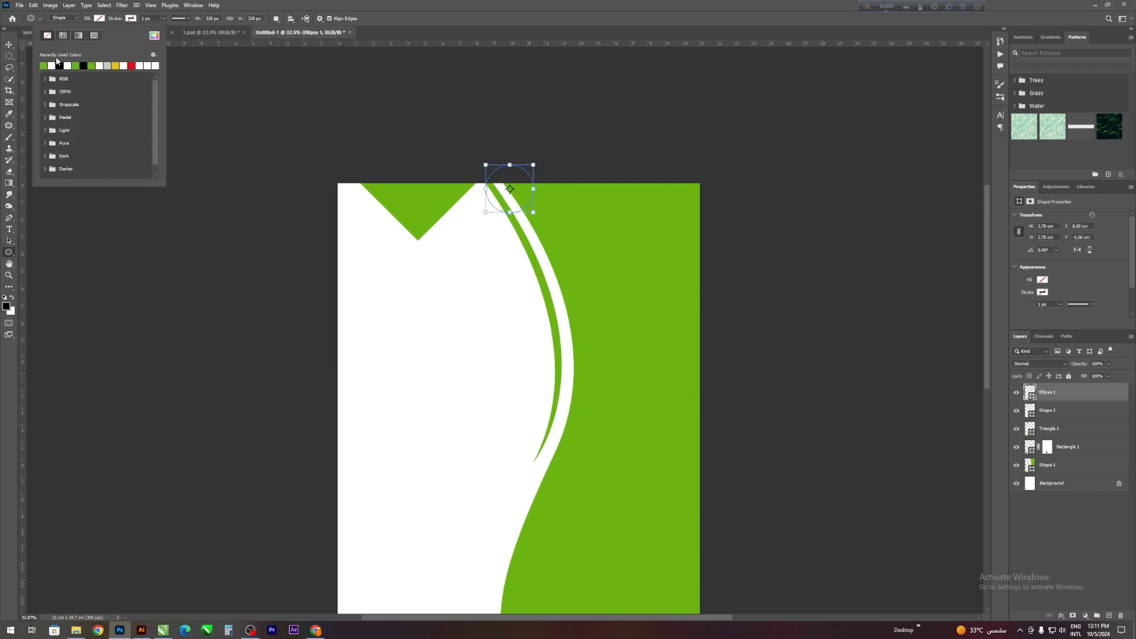
{"action": "left_click", "coordinate": [108, 65]}
{"action": "key", "text": "v"}
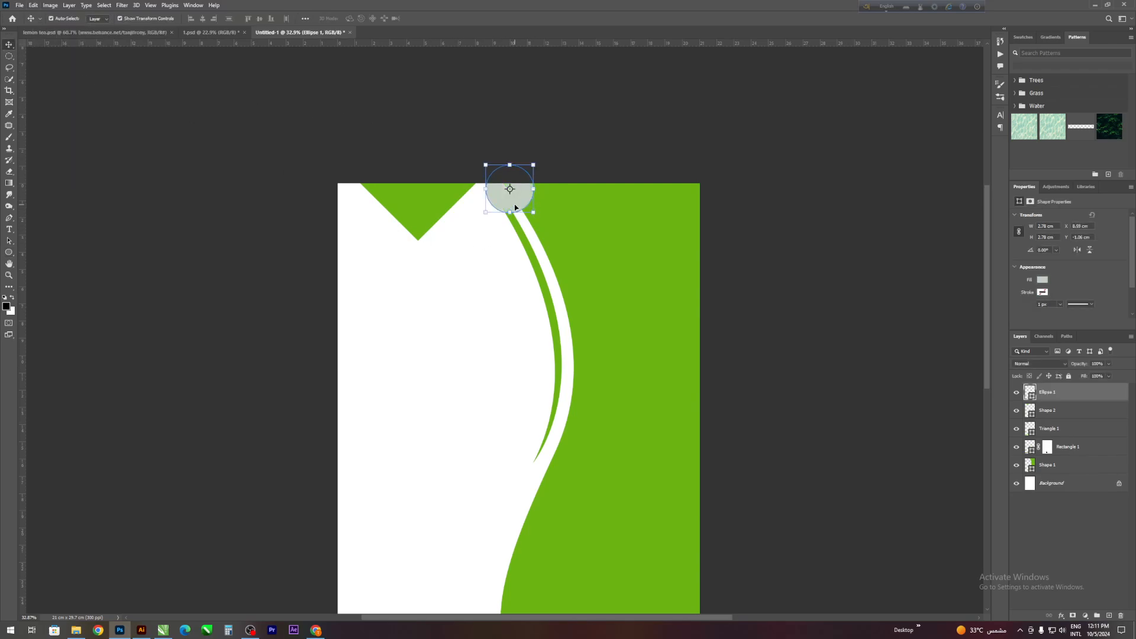
- Make two copies of the grey circle and arrange all three down along the thin green crescent
{"action": "left_click_drag", "start_coordinate": [514, 207], "coordinate": [571, 359]}
{"action": "left_click", "coordinate": [720, 323]}
{"action": "left_click_drag", "start_coordinate": [548, 265], "coordinate": [555, 287]}
{"action": "left_click_drag", "start_coordinate": [521, 201], "coordinate": [528, 220]}
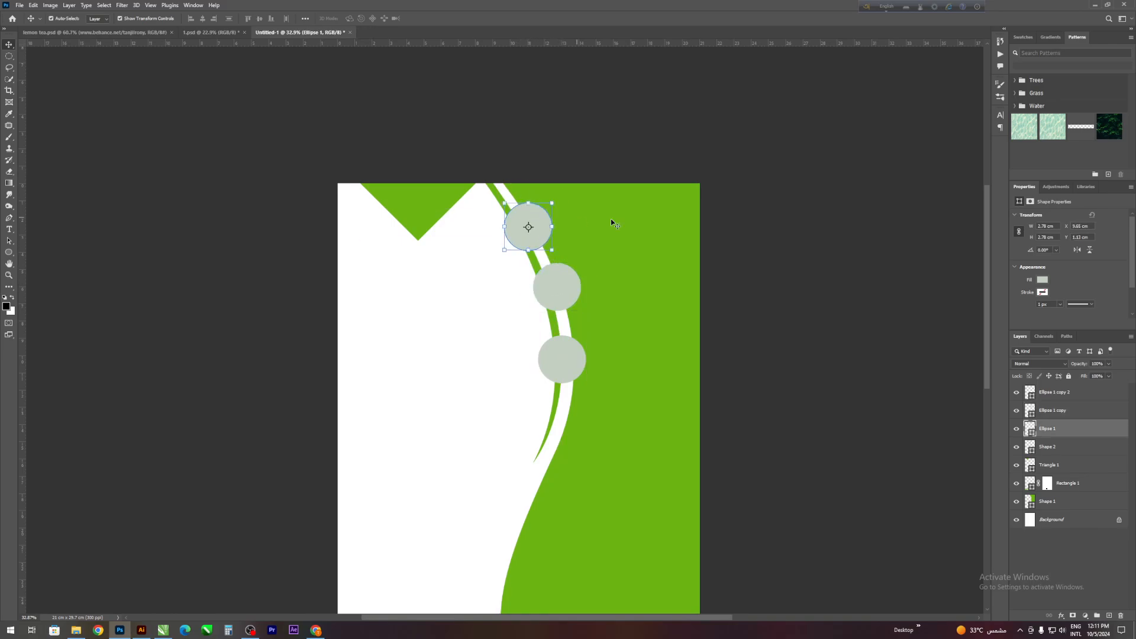
{"action": "left_click", "coordinate": [725, 239]}
{"action": "scroll", "coordinate": [524, 307], "scroll_direction": "down", "scroll_amount": 1}
{"action": "left_click_drag", "start_coordinate": [516, 298], "coordinate": [568, 346]}
{"action": "scroll", "coordinate": [646, 276], "scroll_direction": "down", "scroll_amount": 1}
{"action": "scroll", "coordinate": [284, 217], "scroll_direction": "down", "scroll_amount": 3}
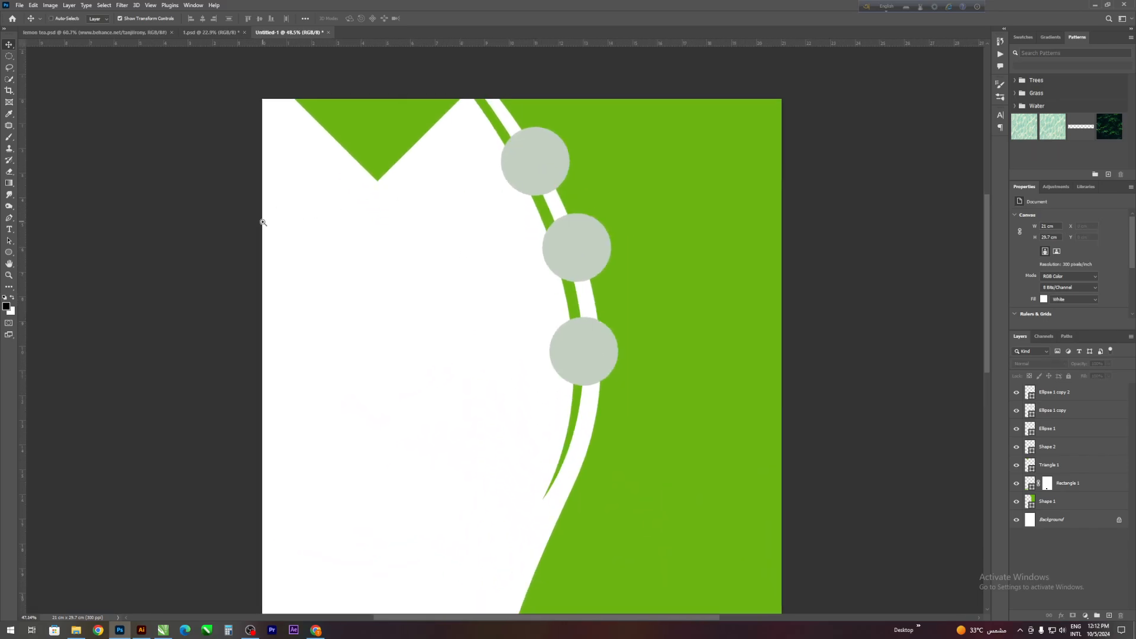
- Give the uppermost circle a white stroke 8 px wide
{"action": "left_click", "coordinate": [465, 177], "text": "ctrl"}
{"action": "scroll", "coordinate": [451, 155], "scroll_direction": "up", "scroll_amount": 1}
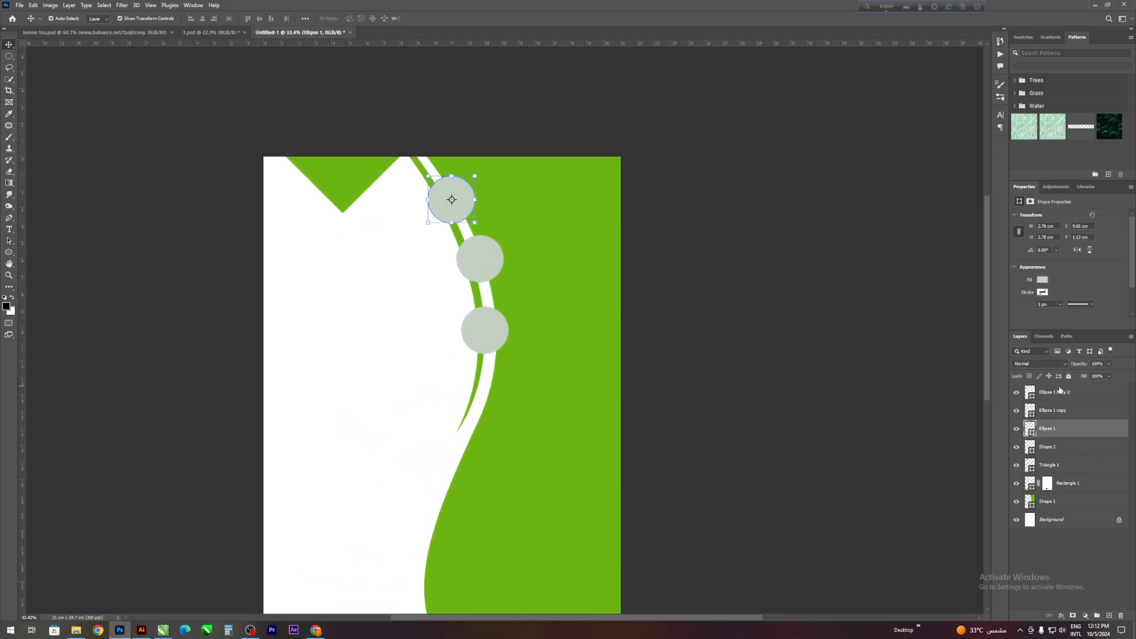
{"action": "left_click", "coordinate": [1042, 293]}
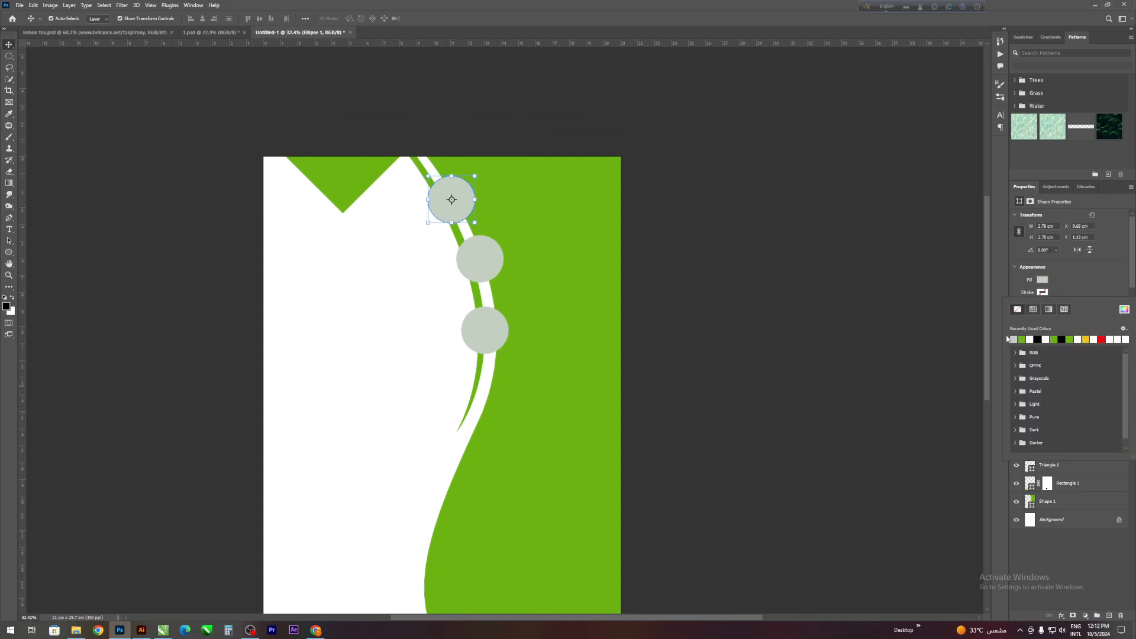
{"action": "left_click", "coordinate": [1030, 339]}
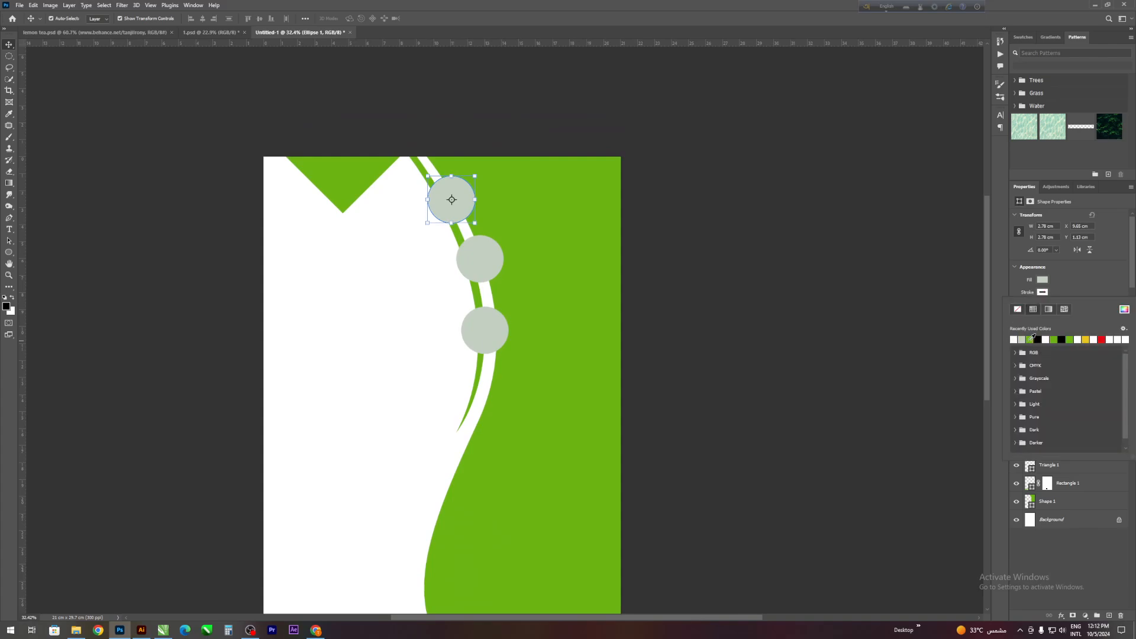
{"action": "left_click", "coordinate": [1072, 283]}
{"action": "left_click", "coordinate": [681, 230]}
{"action": "left_click", "coordinate": [462, 200]}
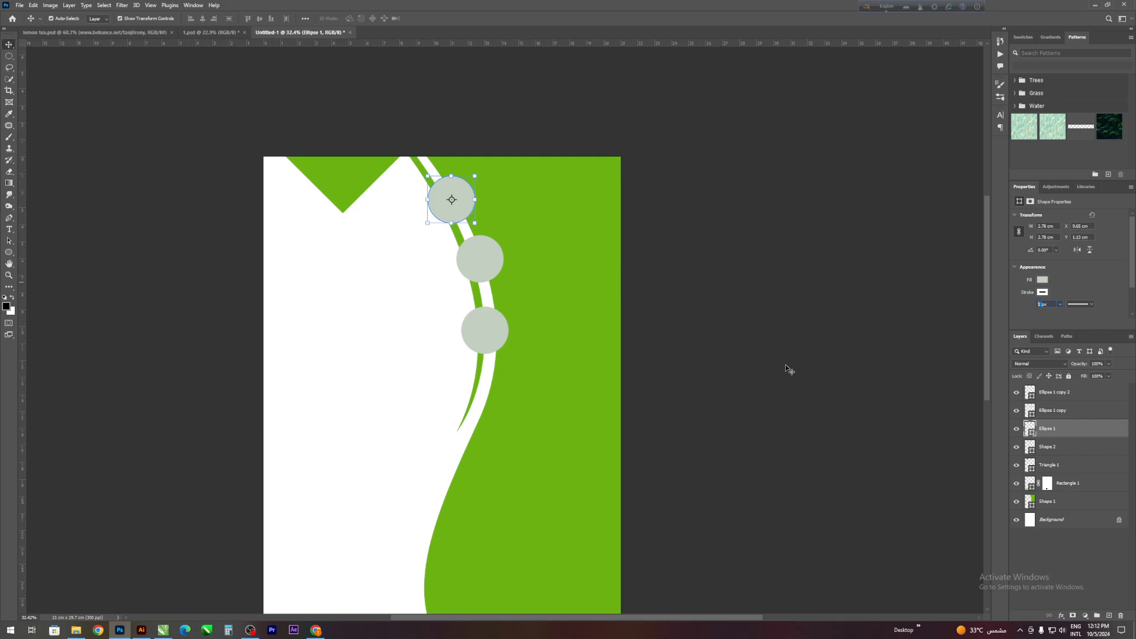
{"action": "scroll", "coordinate": [561, 195], "scroll_direction": "up", "scroll_amount": 1}
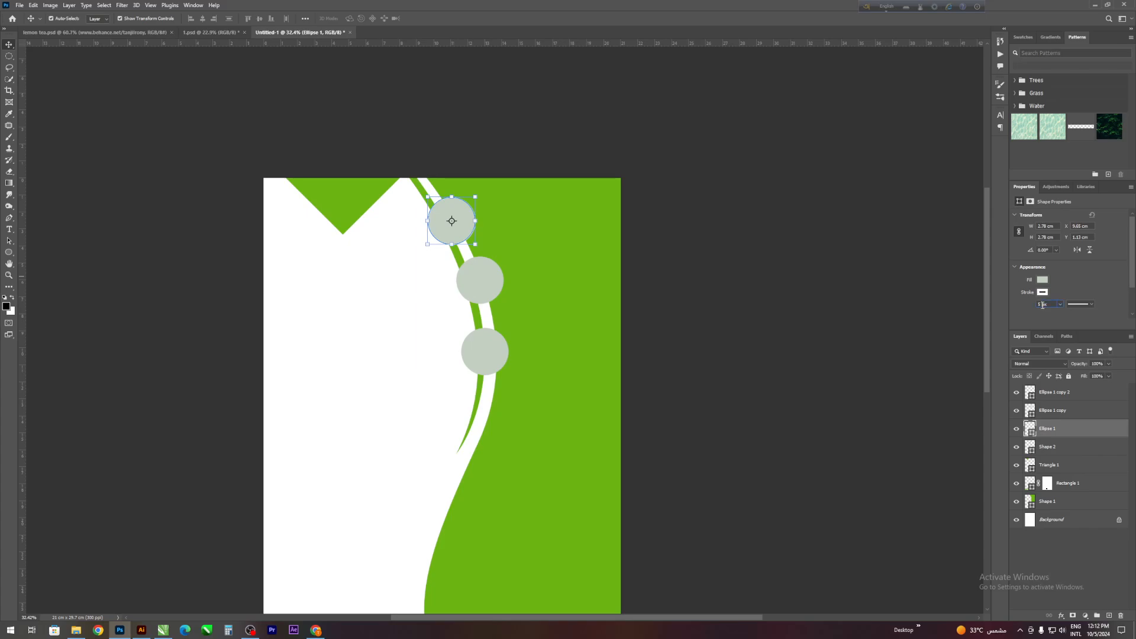
{"action": "left_click", "coordinate": [742, 385]}
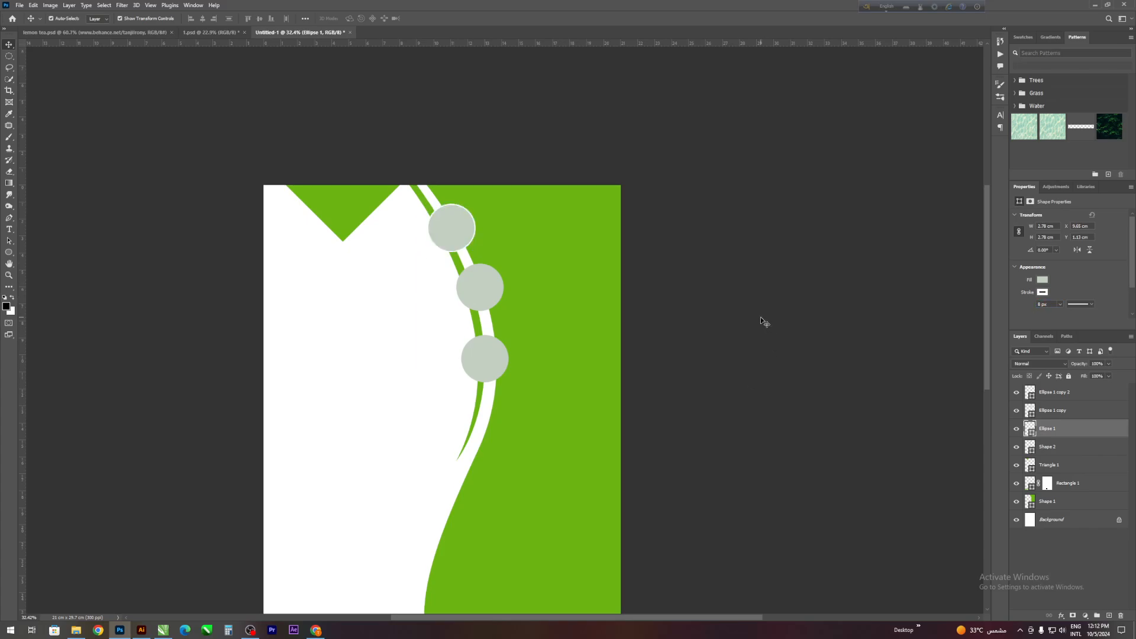
- Give the middle circle an 8 px stroke in white
{"action": "scroll", "coordinate": [553, 285], "scroll_direction": "down", "scroll_amount": 1}
{"action": "left_click", "coordinate": [494, 257]}
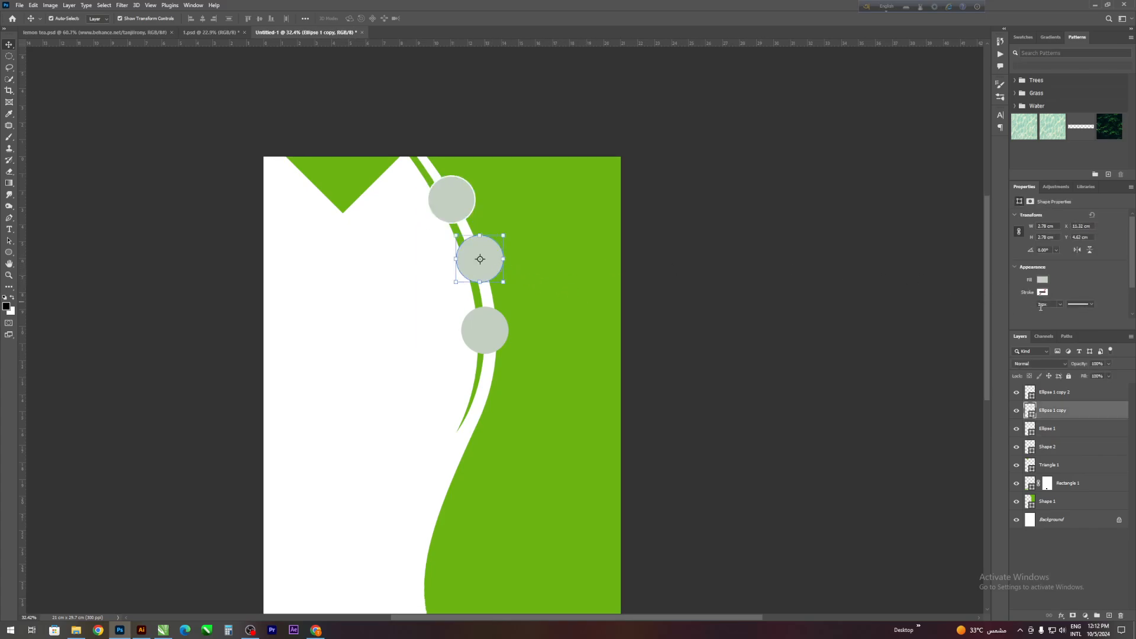
{"action": "type", "text": "8"}
{"action": "key", "text": "Return"}
{"action": "left_click", "coordinate": [1042, 291]}
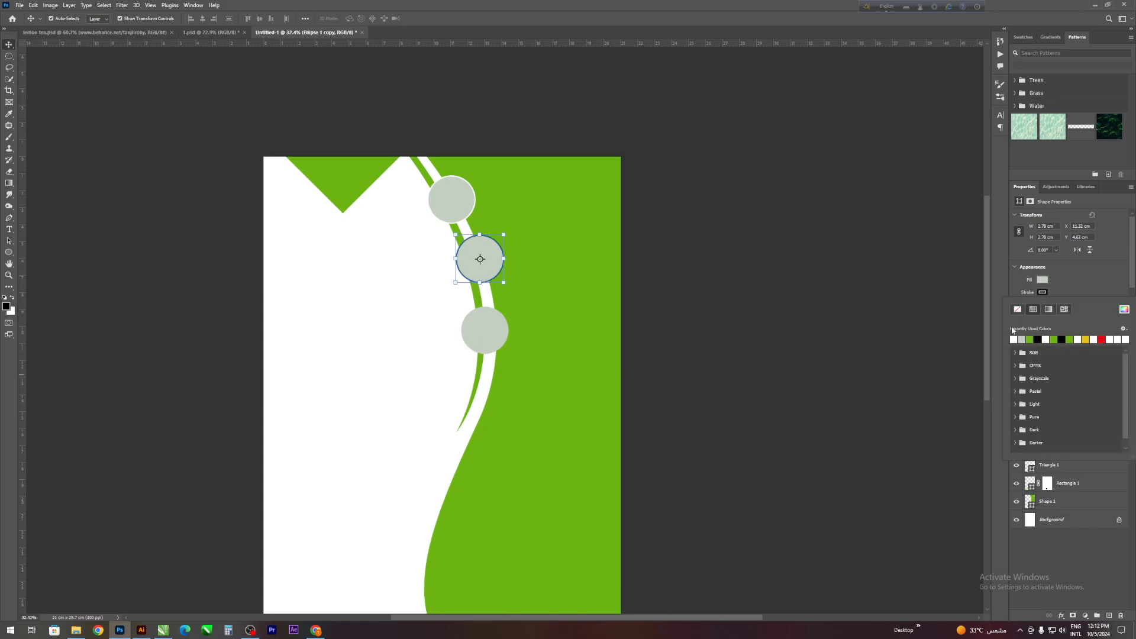
{"action": "left_click", "coordinate": [1013, 330]}
- Give the lowest circle a white stroke matching the other two circles
{"action": "left_click", "coordinate": [485, 330]}
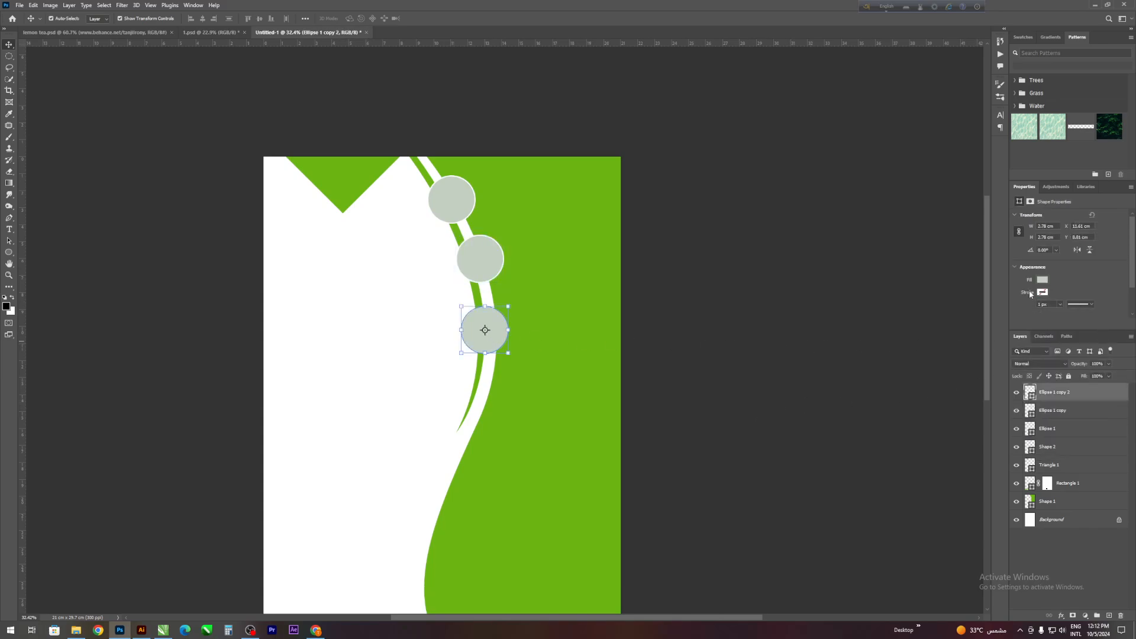
{"action": "left_click", "coordinate": [1042, 292]}
{"action": "left_click", "coordinate": [1013, 342]}
{"action": "left_click", "coordinate": [1075, 278]}
{"action": "left_click", "coordinate": [848, 370]}
{"action": "scroll", "coordinate": [539, 374], "scroll_direction": "down", "scroll_amount": 1}
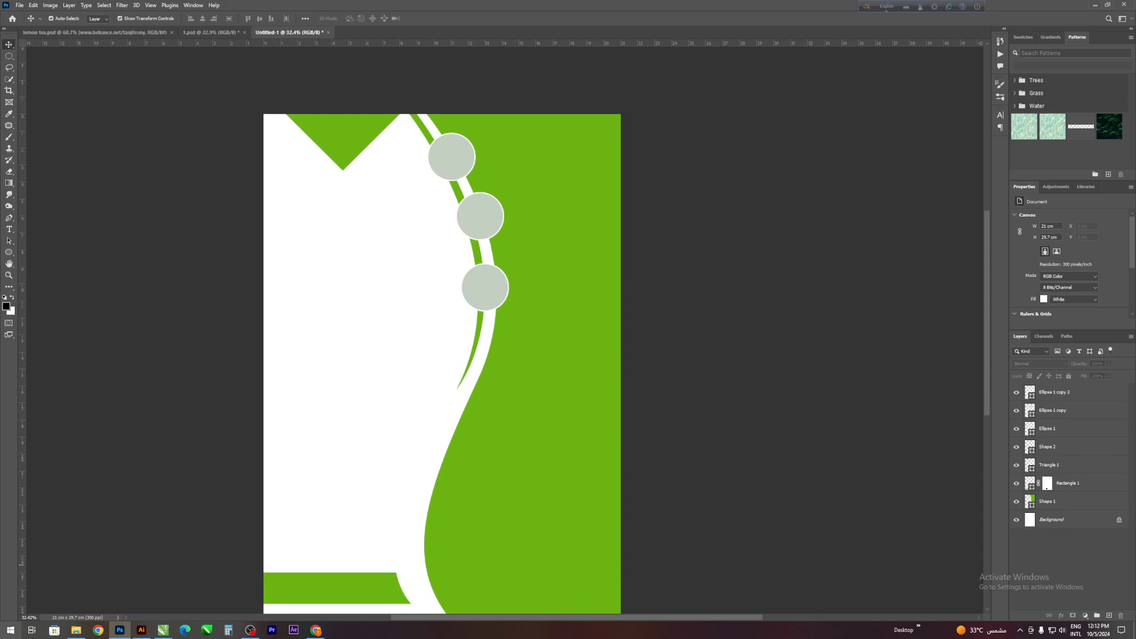
- Switch to File Explorer and place the three pizza-slice images from the pizza poster's folder 1 into the flyer
{"action": "left_click", "coordinate": [76, 633]}
{"action": "left_click", "coordinate": [297, 60]}
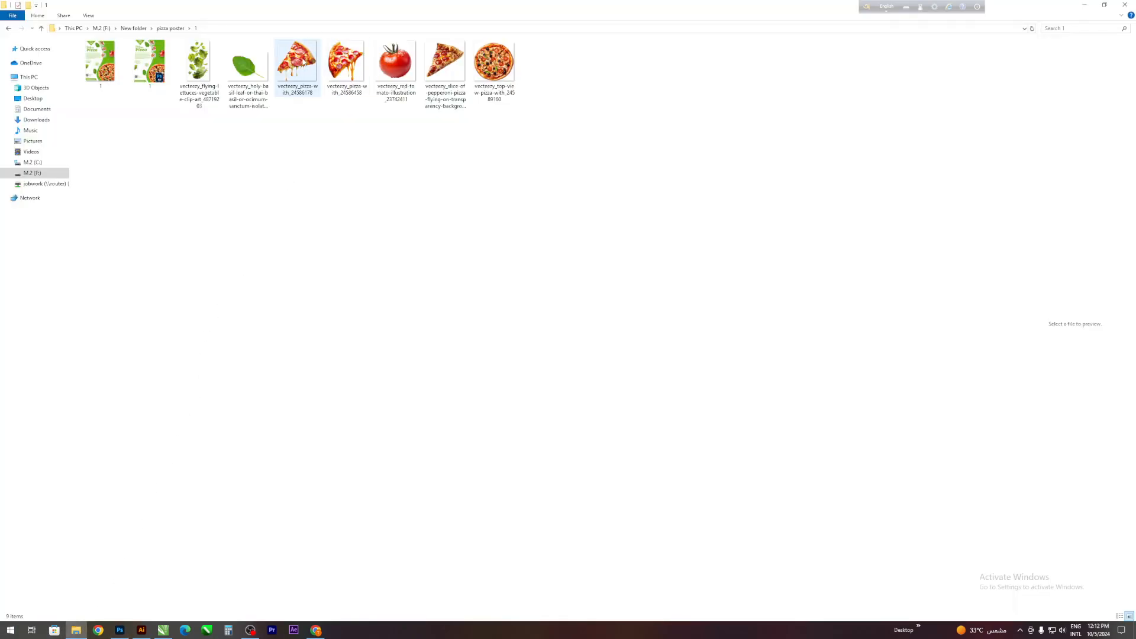
{"action": "left_click", "coordinate": [347, 60], "text": "ctrl"}
{"action": "left_click", "coordinate": [449, 61], "text": "ctrl"}
{"action": "left_click_drag", "start_coordinate": [449, 61], "coordinate": [336, 421]}
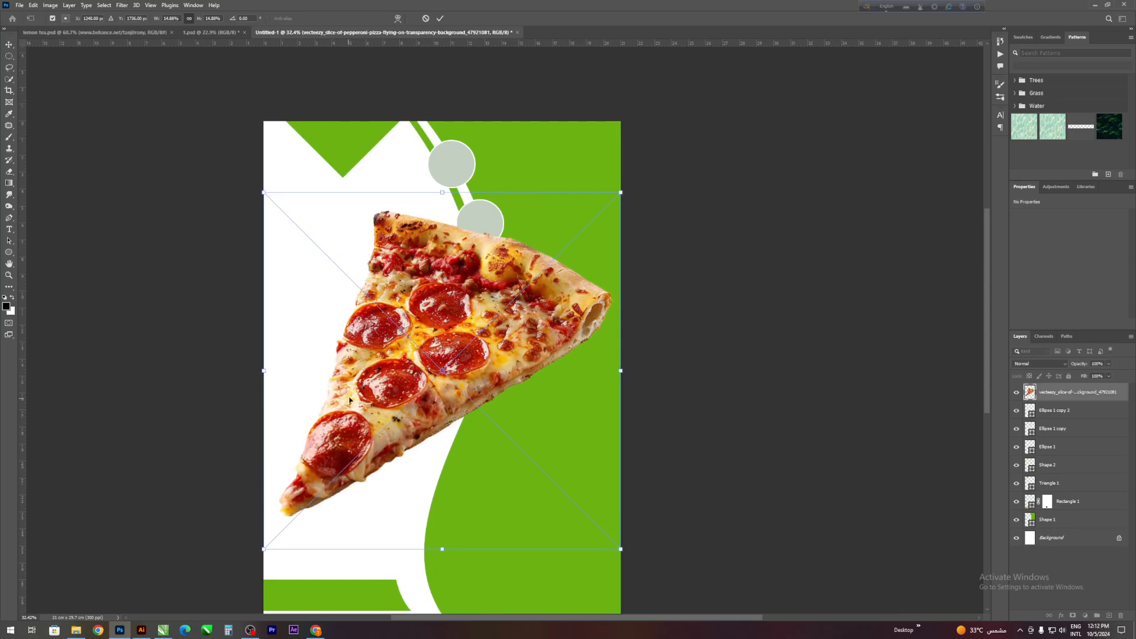
{"action": "key", "text": "Return"}
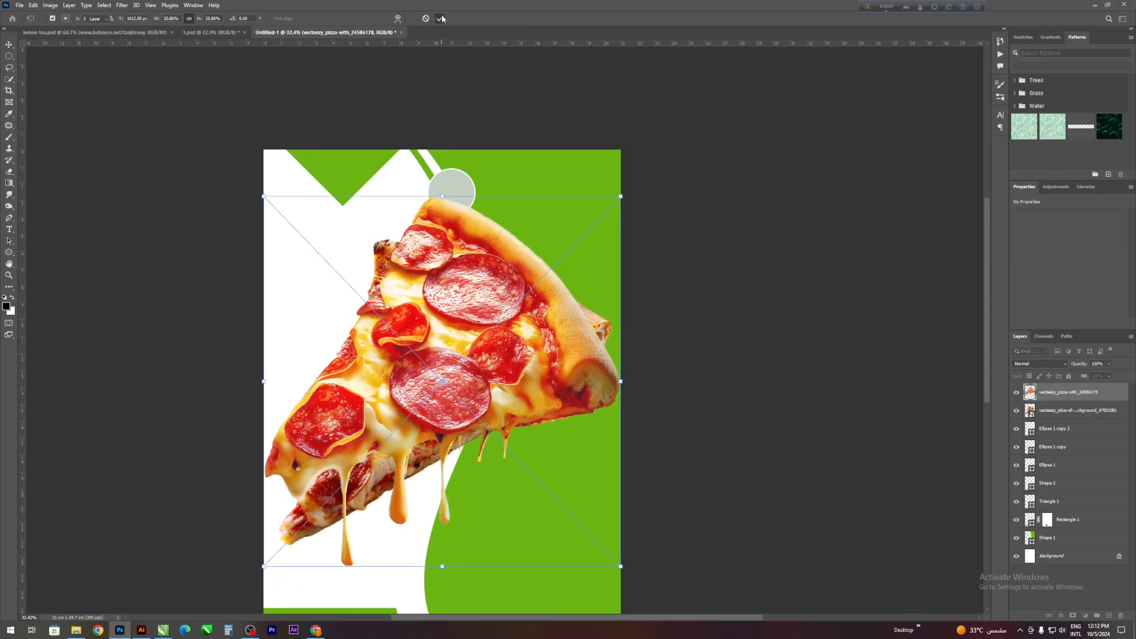
{"action": "key", "text": "Return"}
{"action": "key", "text": "Return"}
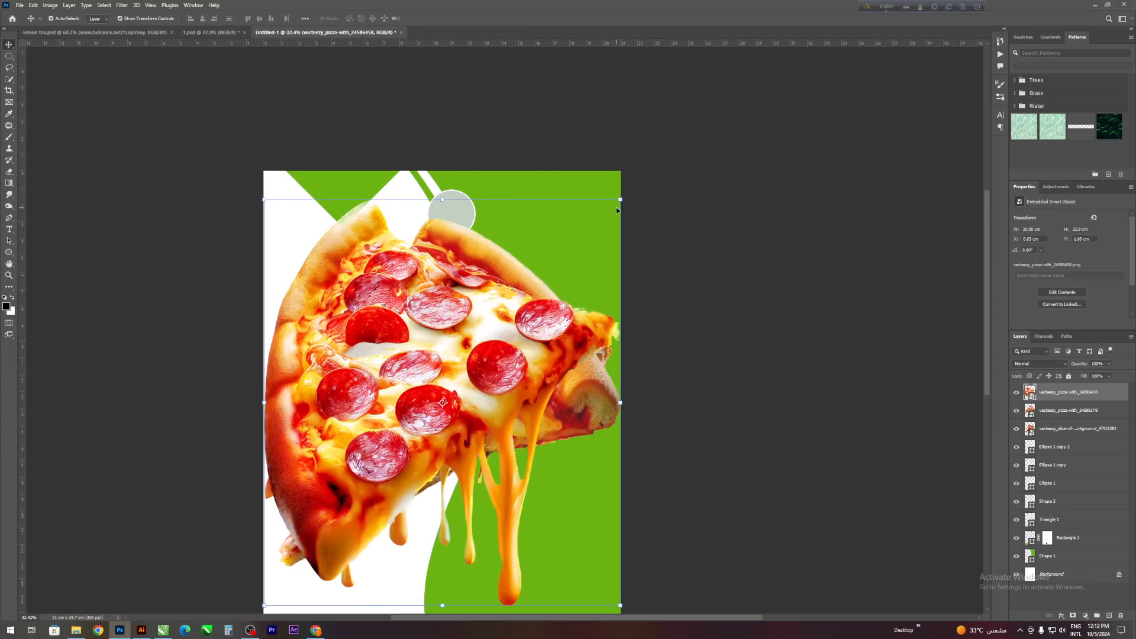
- Shrink the two dripping pizza slices and set them apart along the flyer's left edge
{"action": "left_click_drag", "start_coordinate": [620, 200], "coordinate": [329, 514]}
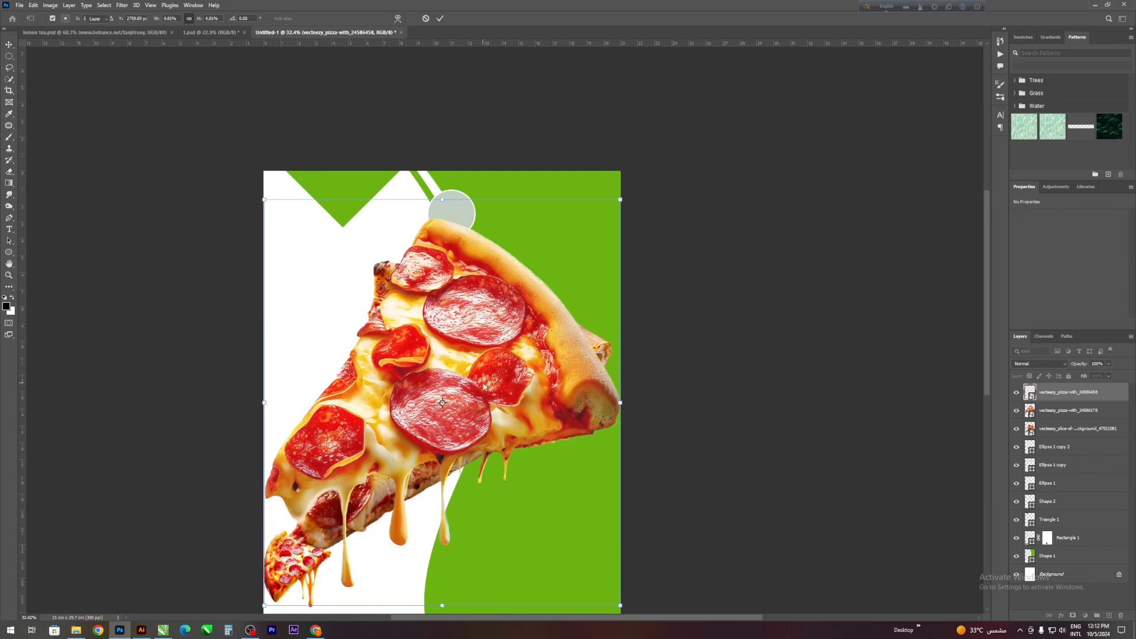
{"action": "key", "text": "Return"}
{"action": "left_click", "coordinate": [523, 275]}
{"action": "left_click_drag", "start_coordinate": [618, 219], "coordinate": [351, 459]}
{"action": "left_click_drag", "start_coordinate": [329, 502], "coordinate": [330, 387]}
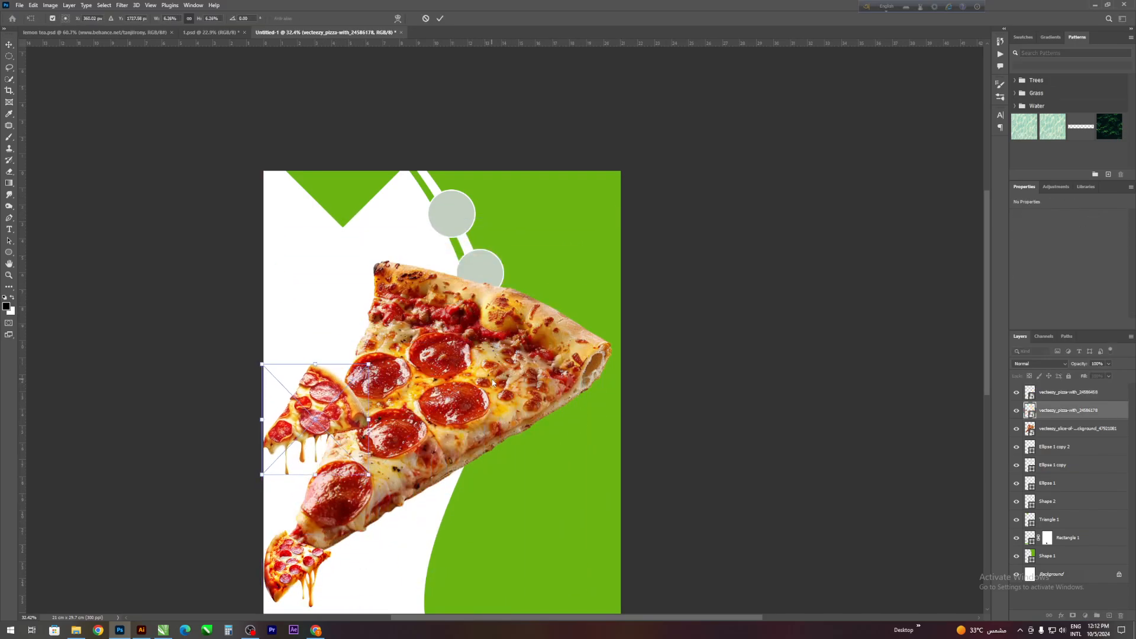
{"action": "key", "text": "Return"}
- Shrink the remaining pizza slice, place it over the uppermost circle and rotate it slightly counter-clockwise
{"action": "left_click", "coordinate": [549, 324]}
{"action": "left_click_drag", "start_coordinate": [611, 260], "coordinate": [481, 216]}
{"action": "scroll", "coordinate": [441, 188], "scroll_direction": "up", "scroll_amount": 7}
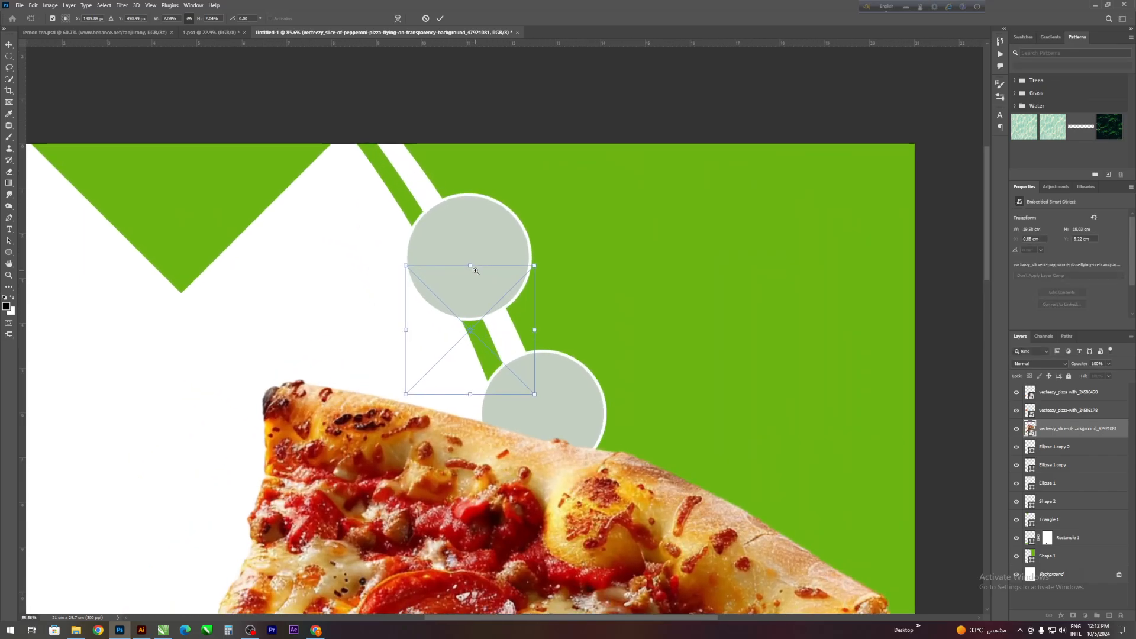
{"action": "left_click_drag", "start_coordinate": [505, 310], "coordinate": [521, 206]}
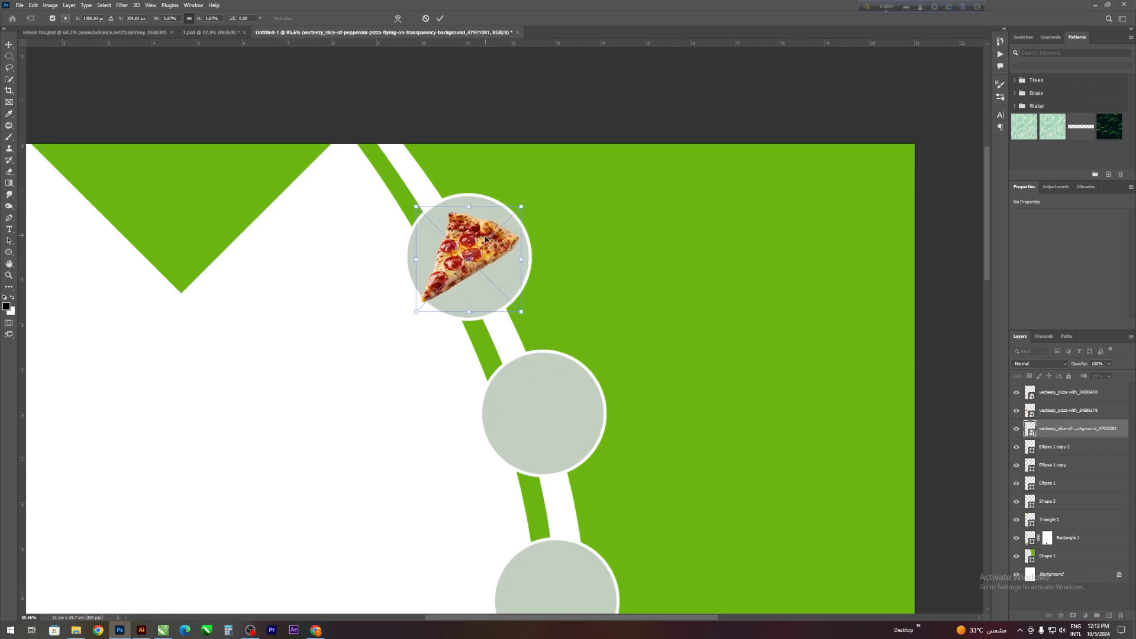
{"action": "left_click_drag", "start_coordinate": [486, 242], "coordinate": [494, 224]}
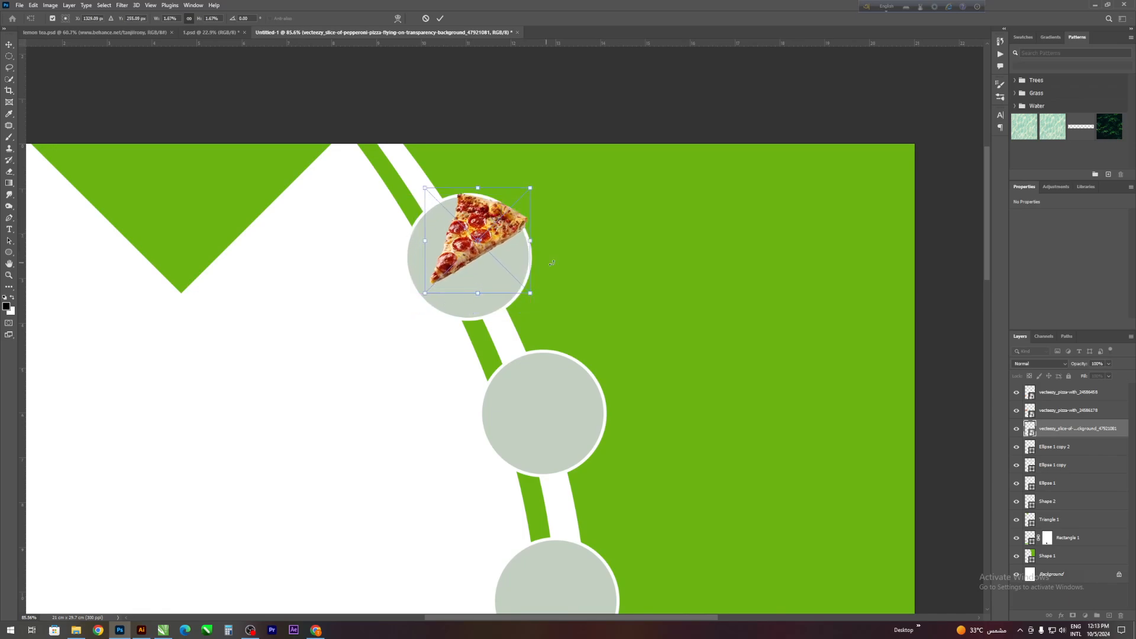
{"action": "left_click_drag", "start_coordinate": [578, 236], "coordinate": [582, 232]}
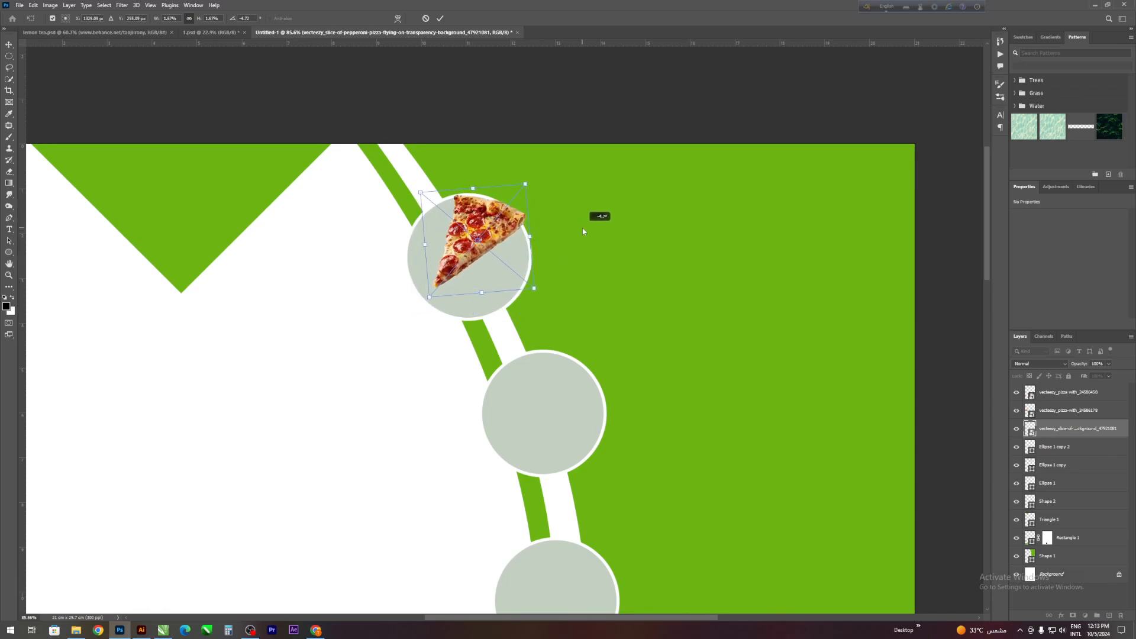
{"action": "left_click", "coordinate": [438, 17]}
- Put the slice's layer directly above the uppermost circle's layer, clip it to that circle and nudge the slice slightly upward
{"action": "left_click_drag", "start_coordinate": [1073, 428], "coordinate": [1072, 472]}
{"action": "right_click", "coordinate": [1073, 470]}
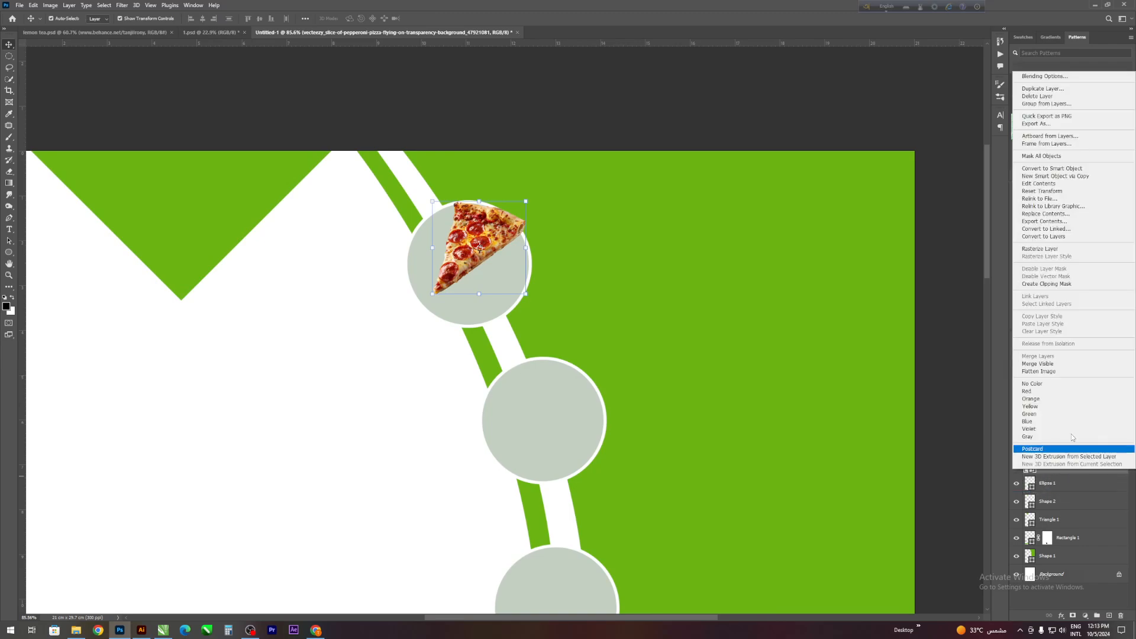
{"action": "left_click", "coordinate": [1049, 285]}
{"action": "scroll", "coordinate": [307, 384], "scroll_direction": "down", "scroll_amount": 2}
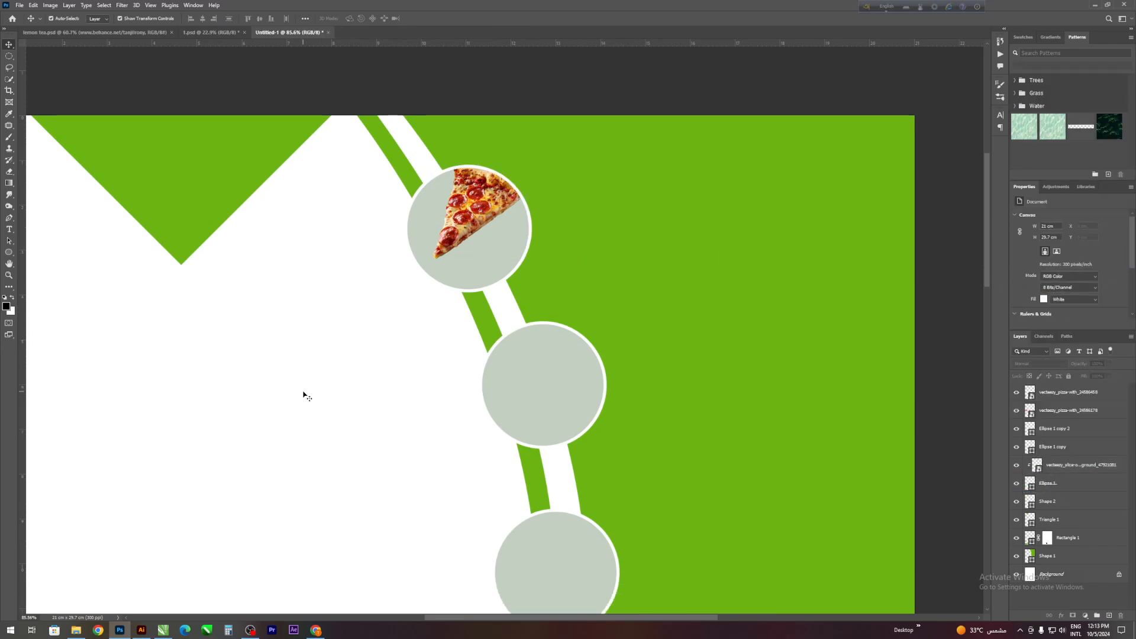
{"action": "left_click", "coordinate": [463, 180]}
{"action": "key", "text": "Up"}
{"action": "key", "text": "Up"}
{"action": "key", "text": "Up"}
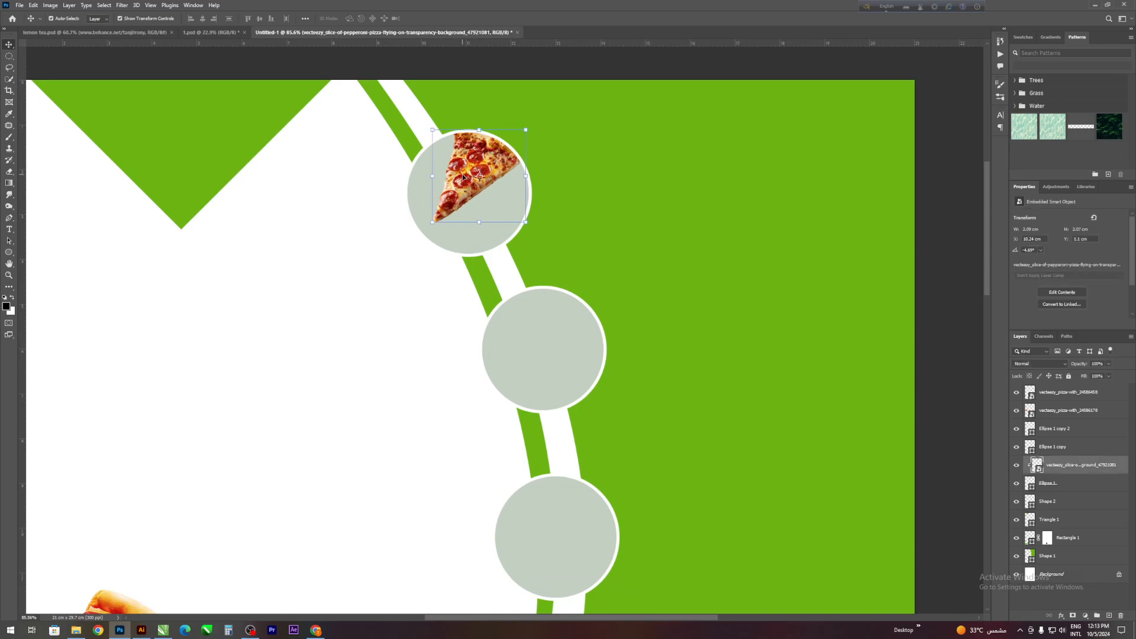
{"action": "scroll", "coordinate": [309, 238], "scroll_direction": "down", "scroll_amount": 1}
{"action": "left_click", "coordinate": [308, 238]}
- Move the larger dripping slice up into the white area, and fit the smaller one, rotated about 11° clockwise, onto the middle circle
{"action": "scroll", "coordinate": [266, 459], "scroll_direction": "down", "scroll_amount": 3}
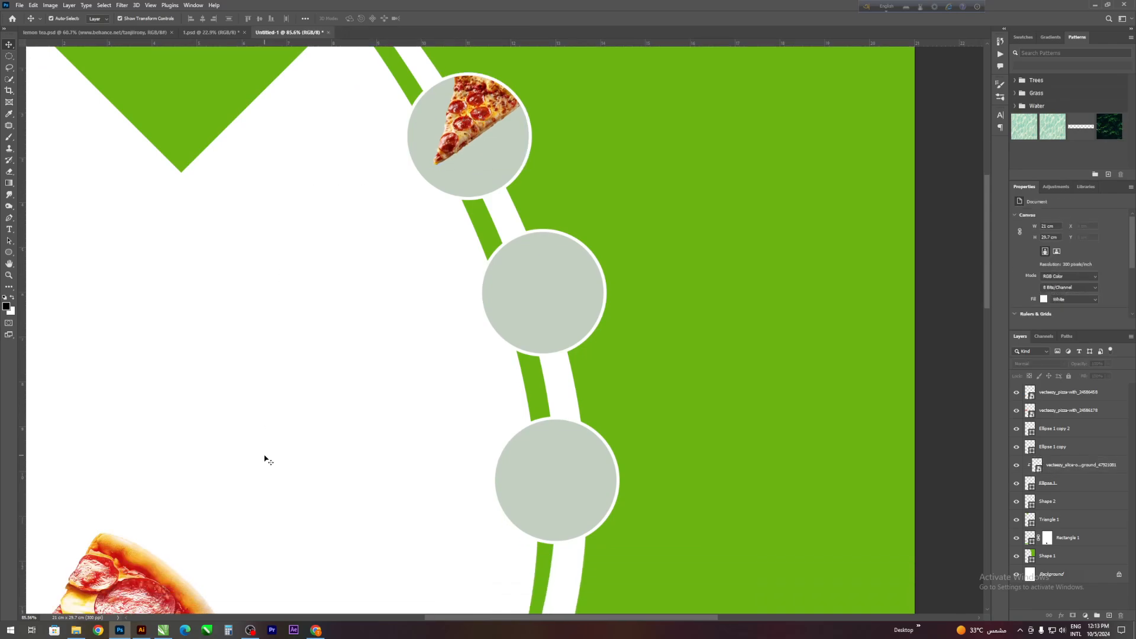
{"action": "left_click_drag", "start_coordinate": [288, 494], "coordinate": [275, 418]}
{"action": "scroll", "coordinate": [274, 419], "scroll_direction": "down", "scroll_amount": 3}
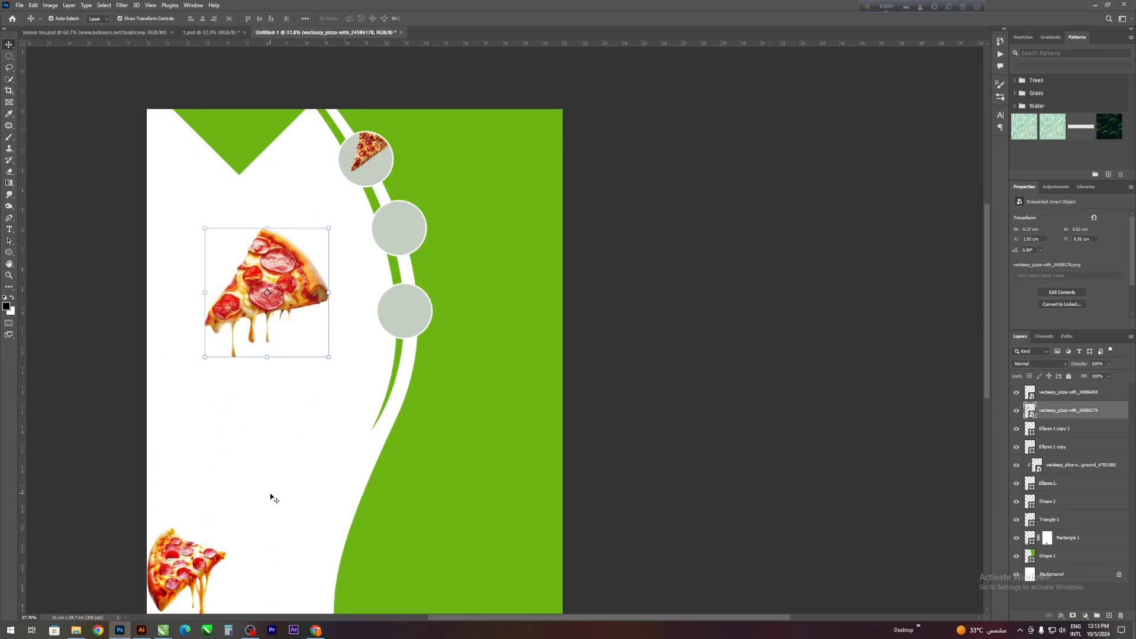
{"action": "scroll", "coordinate": [274, 408], "scroll_direction": "up", "scroll_amount": 1}
{"action": "left_click_drag", "start_coordinate": [171, 586], "coordinate": [399, 240]}
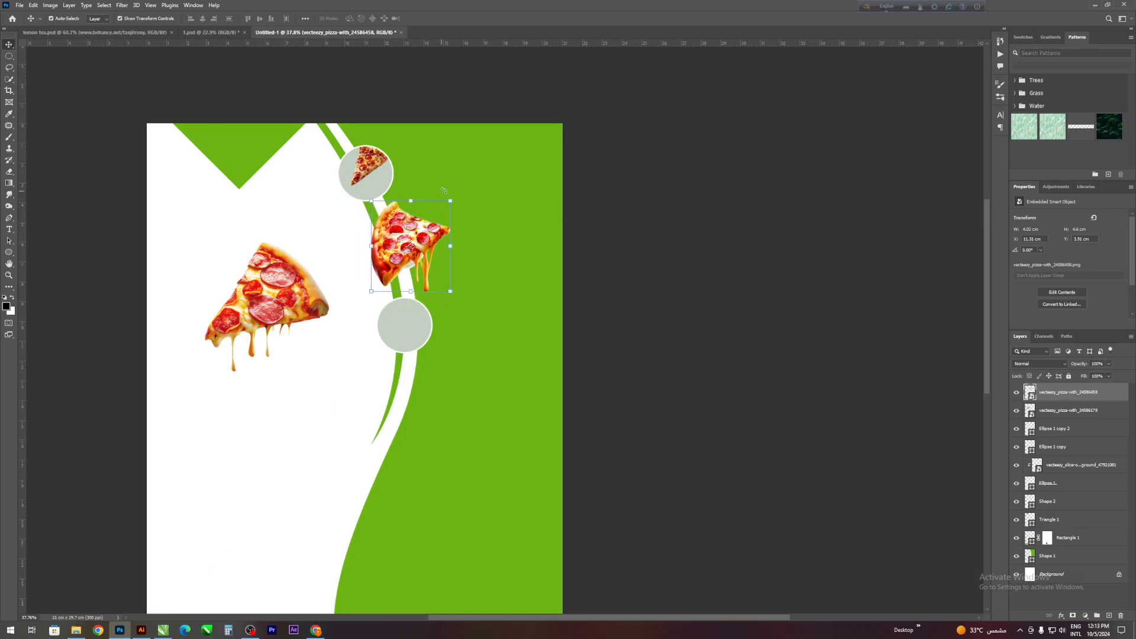
{"action": "left_click_drag", "start_coordinate": [463, 193], "coordinate": [396, 240]}
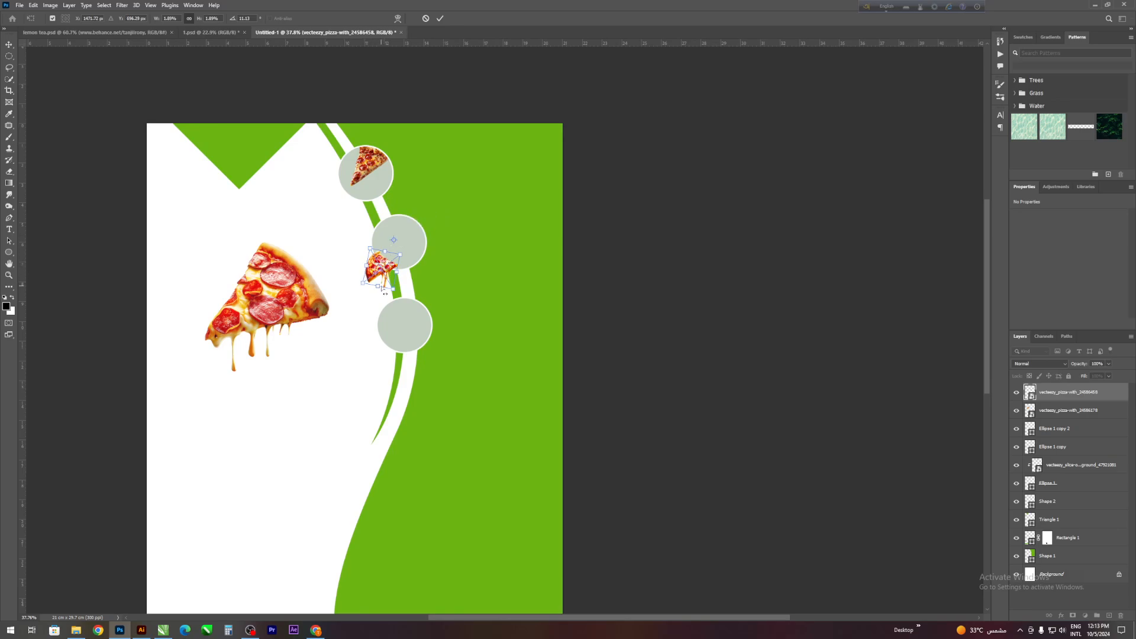
{"action": "left_click", "coordinate": [383, 222], "text": "ctrl"}
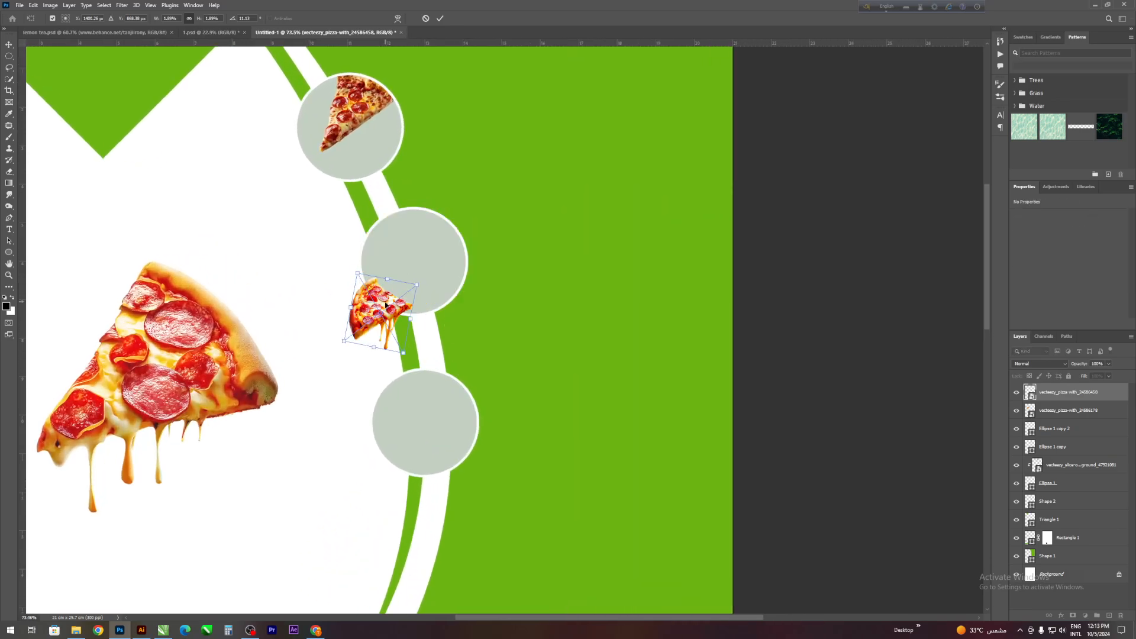
{"action": "left_click_drag", "start_coordinate": [379, 321], "coordinate": [438, 266]}
{"action": "left_click", "coordinate": [441, 18]}
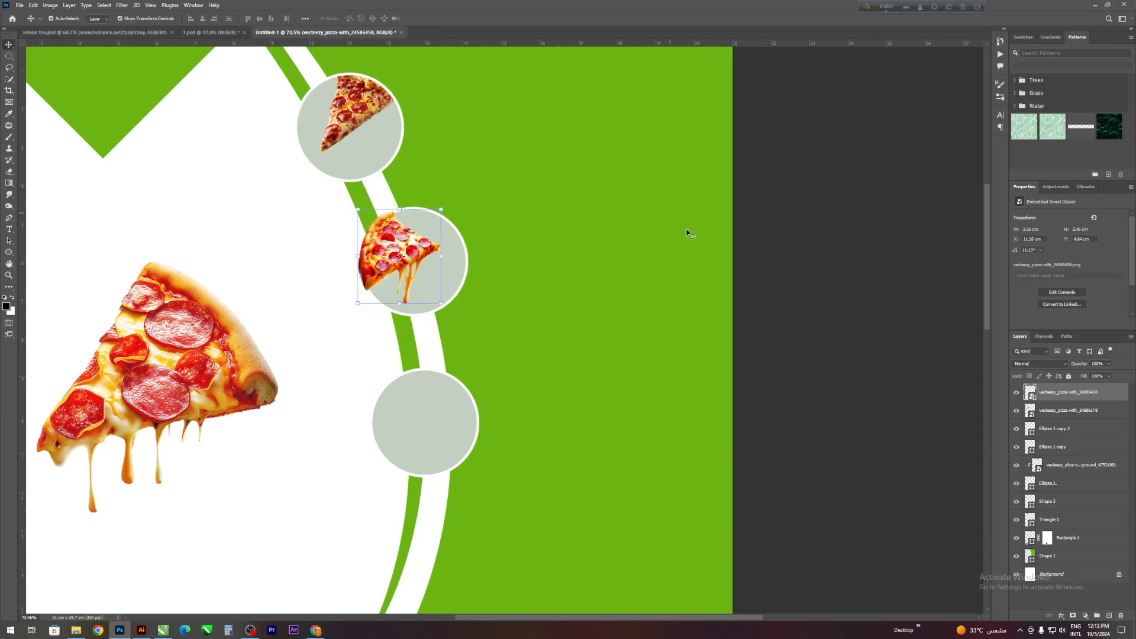
- Move the middle slice's layer directly above Ellipse 1 copy and clip it to that circle
{"action": "left_click_drag", "start_coordinate": [1059, 403], "coordinate": [1085, 435]}
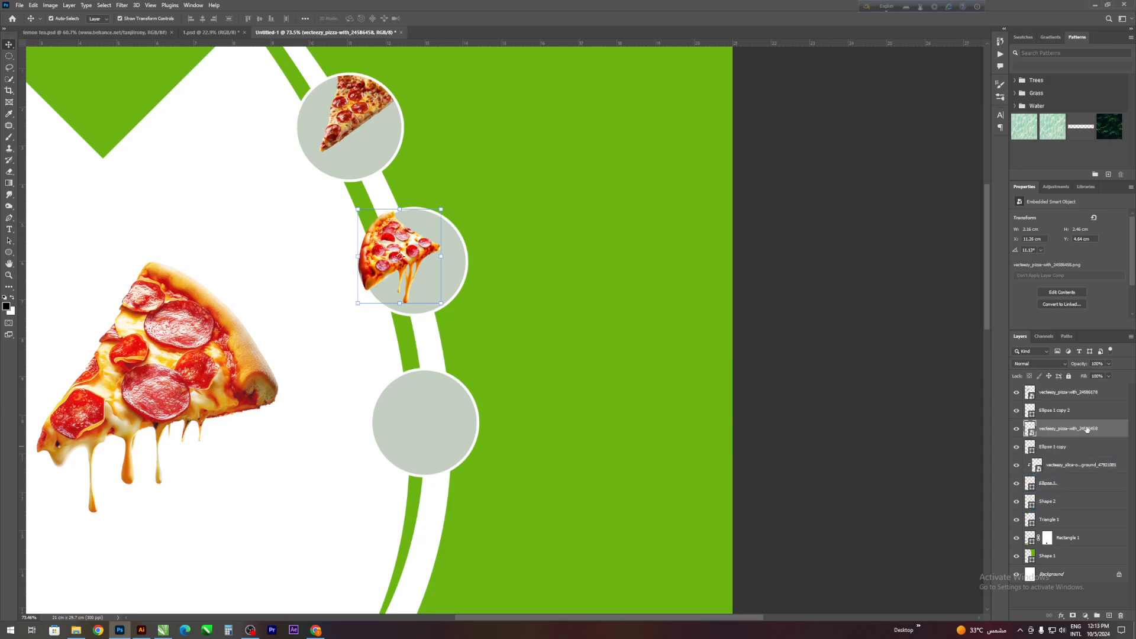
{"action": "right_click", "coordinate": [1085, 434]}
{"action": "left_click", "coordinate": [1046, 240]}
- Move the last dripping slice onto the lowest circle and scale it down to fit
{"action": "scroll", "coordinate": [179, 359], "scroll_direction": "down", "scroll_amount": 2}
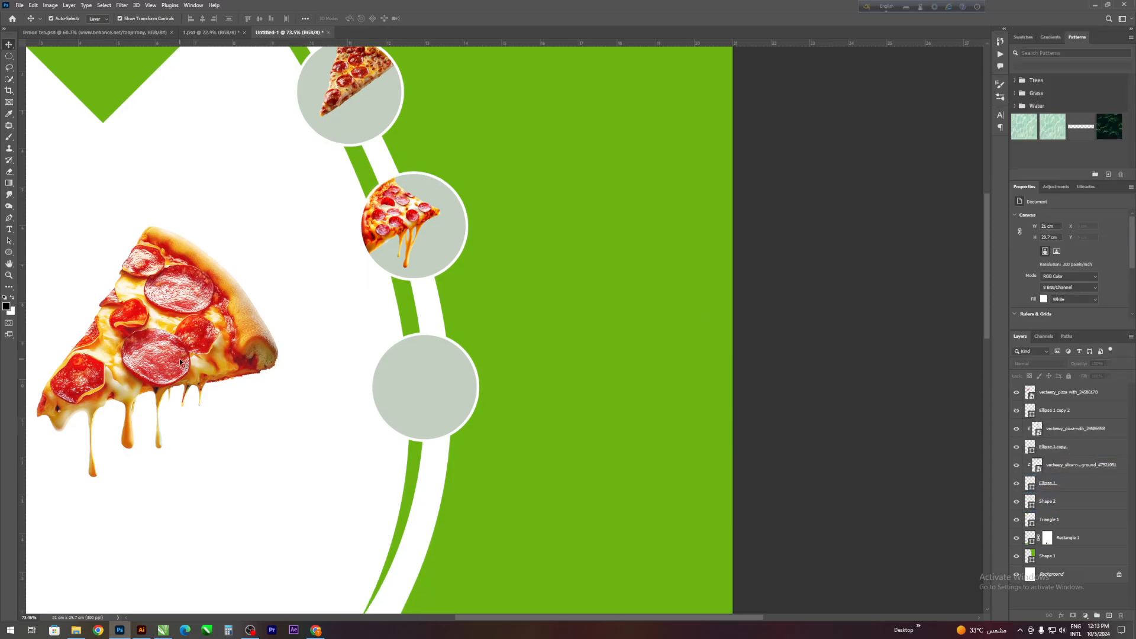
{"action": "left_click", "coordinate": [148, 322]}
{"action": "left_click_drag", "start_coordinate": [148, 322], "coordinate": [428, 367]}
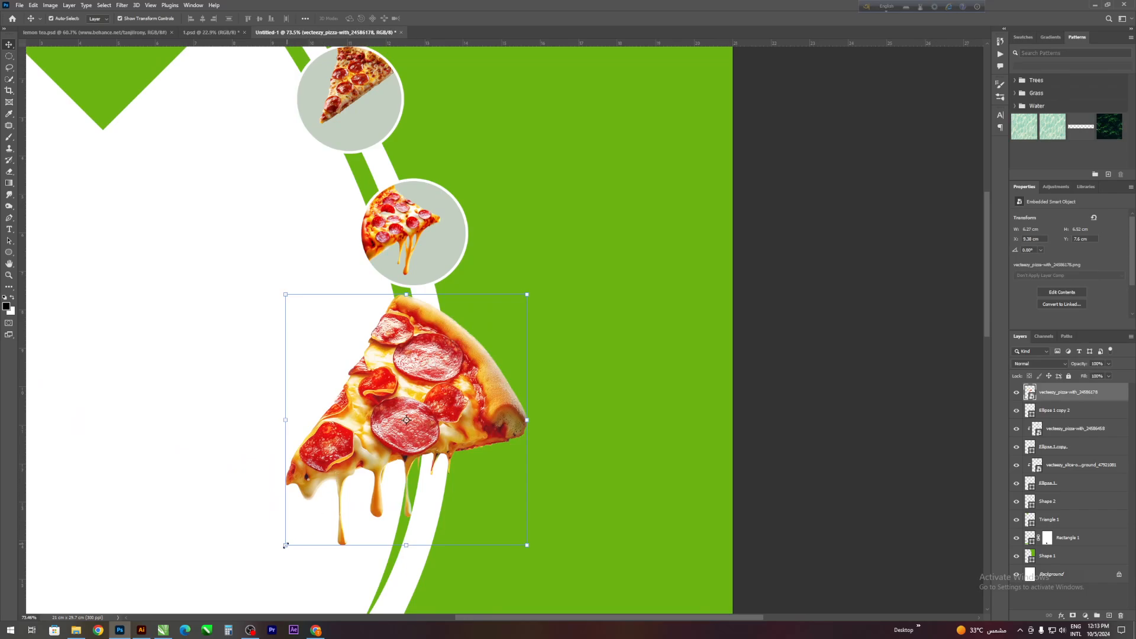
{"action": "left_click_drag", "start_coordinate": [284, 546], "coordinate": [424, 400]}
{"action": "left_click_drag", "start_coordinate": [476, 343], "coordinate": [428, 387]}
{"action": "left_click_drag", "start_coordinate": [388, 445], "coordinate": [400, 432]}
{"action": "left_click_drag", "start_coordinate": [447, 366], "coordinate": [447, 372]}
{"action": "scroll", "coordinate": [447, 371], "scroll_direction": "down", "scroll_amount": 1}
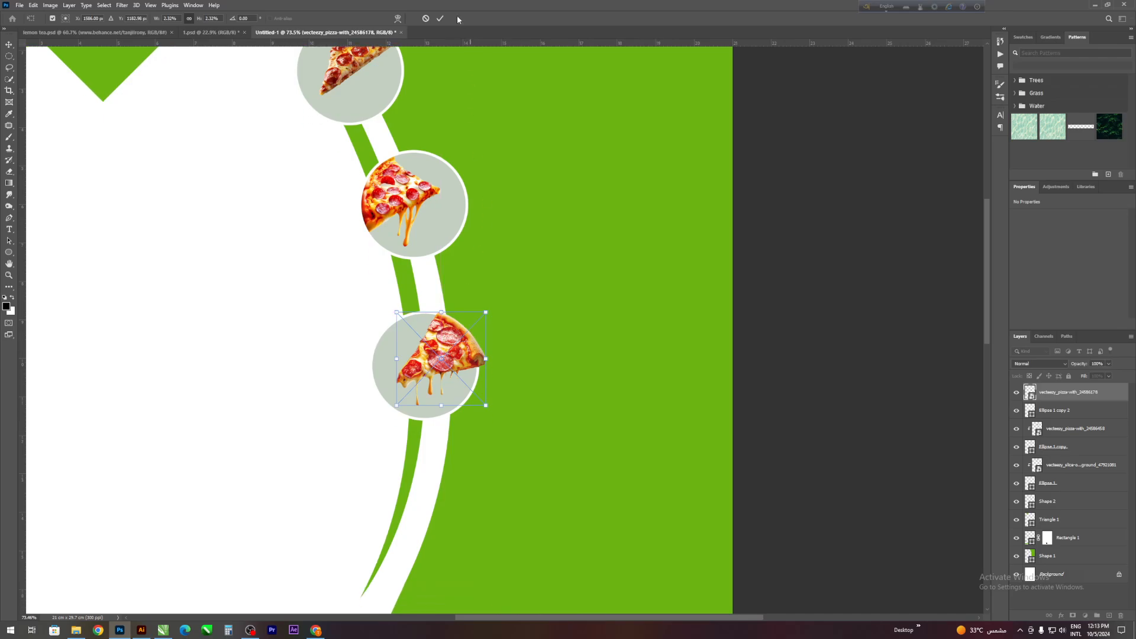
{"action": "left_click", "coordinate": [441, 18]}
- Clip the last slice to the lowest circle, Ellipse 1 copy 2, and deselect all layers
{"action": "scroll", "coordinate": [555, 208], "scroll_direction": "up", "scroll_amount": 1}
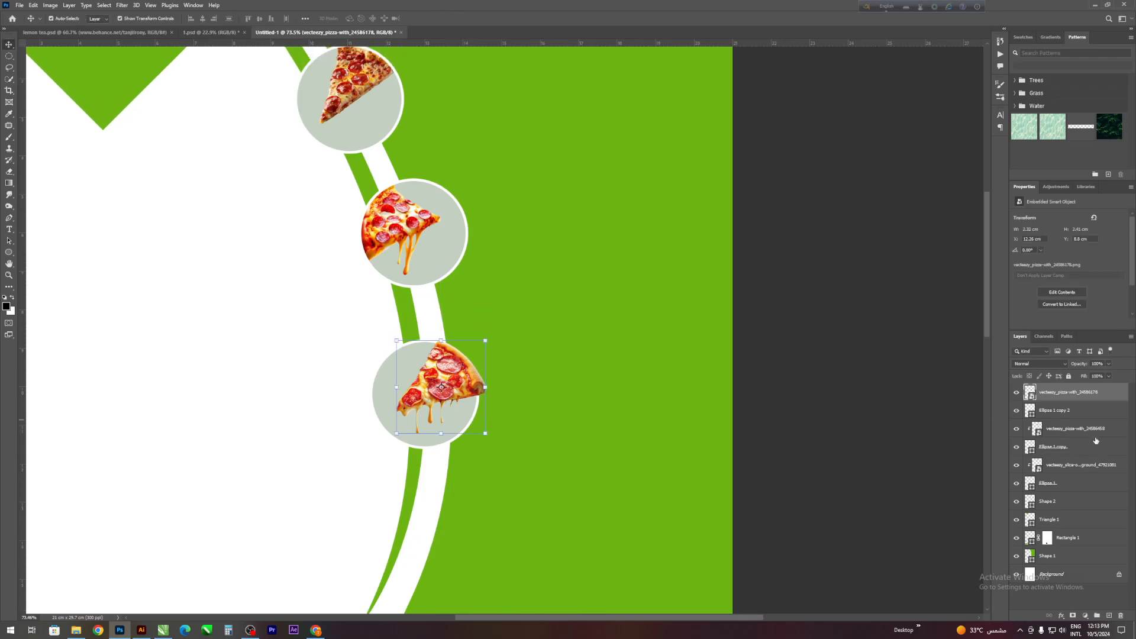
{"action": "right_click", "coordinate": [1084, 394]}
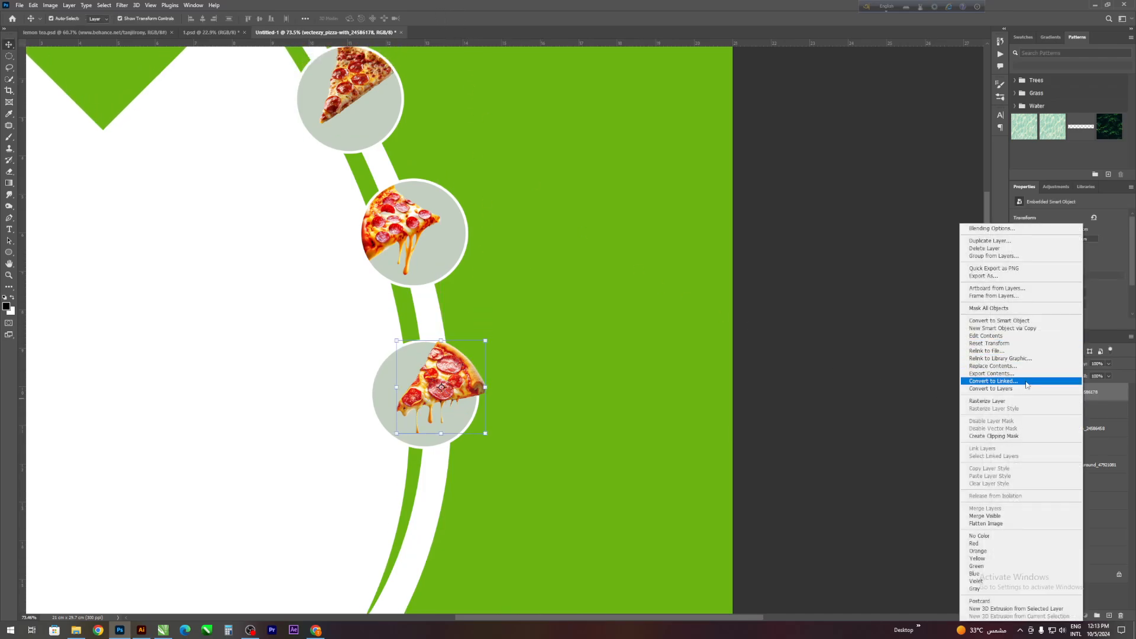
{"action": "left_click", "coordinate": [994, 436]}
{"action": "left_click", "coordinate": [717, 366]}
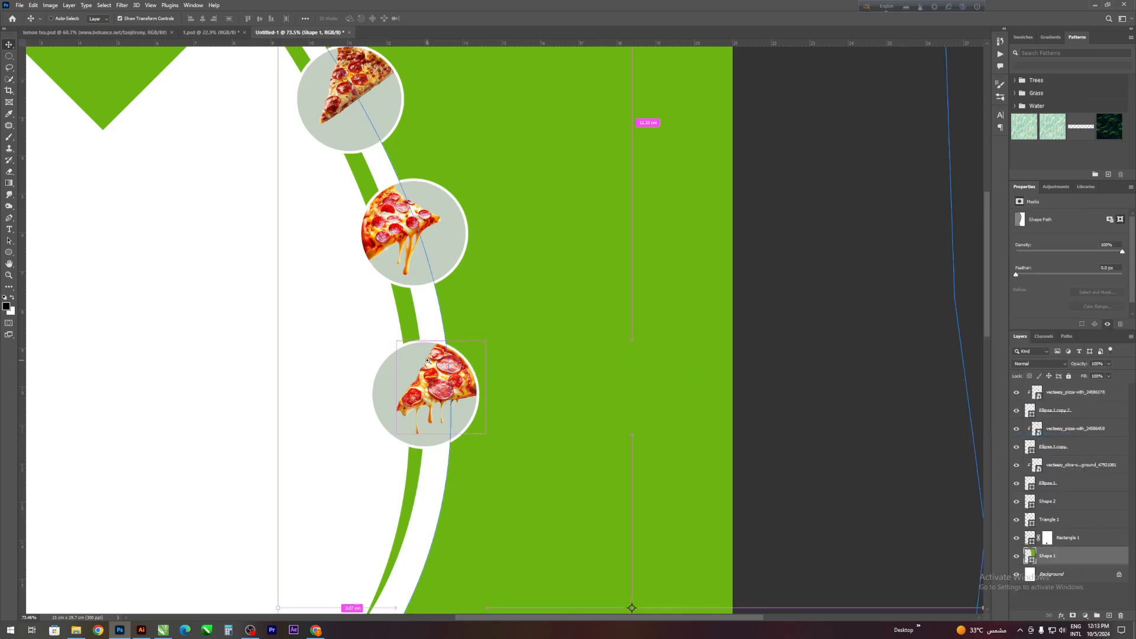
{"action": "left_click", "coordinate": [118, 325]}
- Switch to File Explorer and place the top-view pizza image, scaled to run past the flyer's lower-right corner
{"action": "left_click_drag", "start_coordinate": [292, 339], "coordinate": [253, 489]}
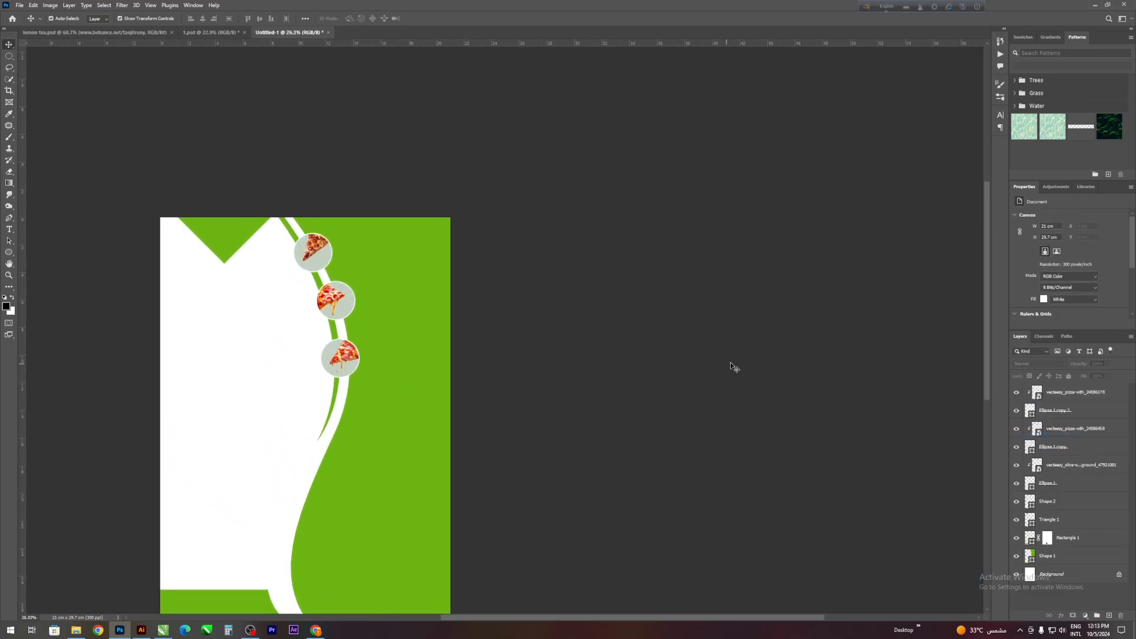
{"action": "scroll", "coordinate": [595, 382], "scroll_direction": "down", "scroll_amount": 3}
{"action": "scroll", "coordinate": [339, 358], "scroll_direction": "down", "scroll_amount": 4}
{"action": "scroll", "coordinate": [277, 378], "scroll_direction": "up", "scroll_amount": 4}
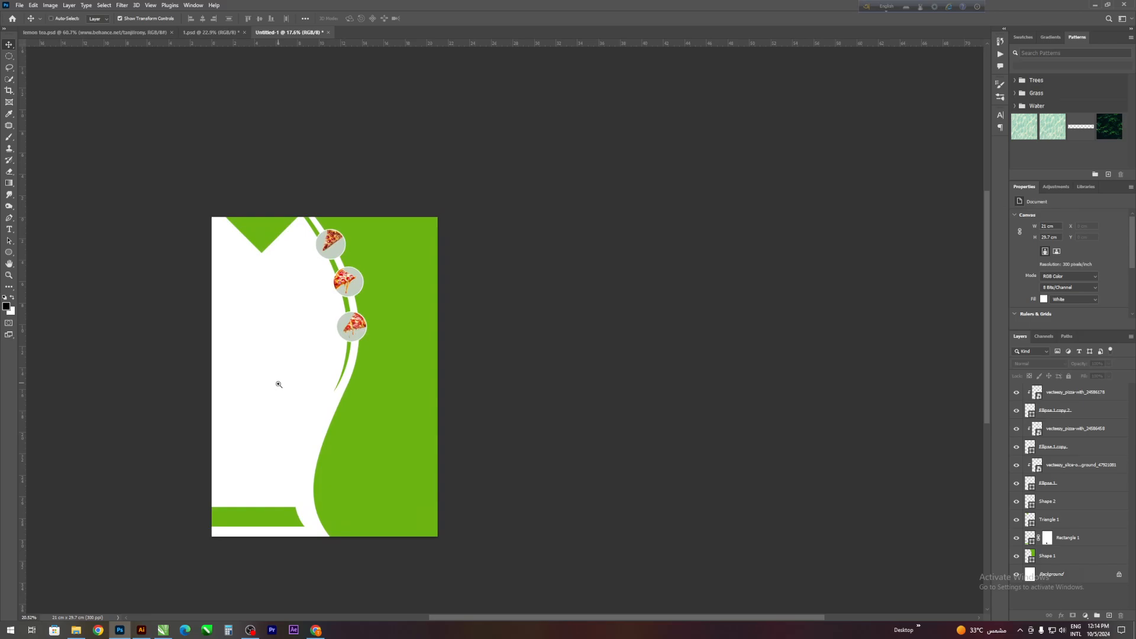
{"action": "scroll", "coordinate": [341, 409], "scroll_direction": "down", "scroll_amount": 1}
{"action": "scroll", "coordinate": [341, 413], "scroll_direction": "down", "scroll_amount": 1}
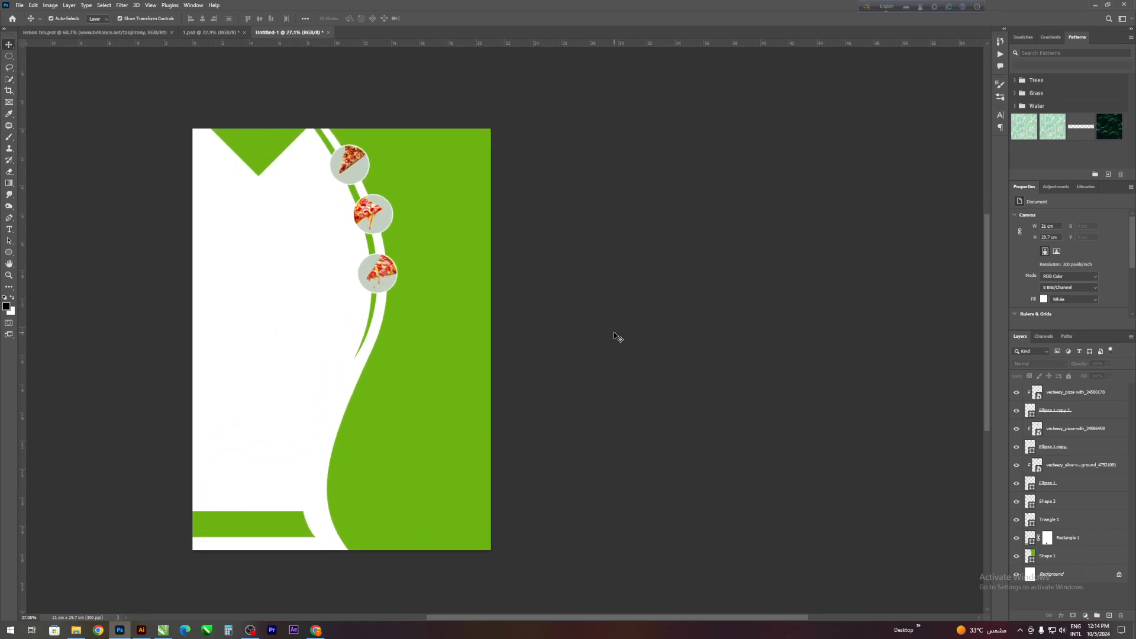
{"action": "left_click", "coordinate": [76, 629]}
{"action": "left_click_drag", "start_coordinate": [494, 66], "coordinate": [539, 476]}
{"action": "left_click_drag", "start_coordinate": [639, 357], "coordinate": [568, 427]}
{"action": "left_click_drag", "start_coordinate": [464, 489], "coordinate": [461, 457]}
{"action": "left_click", "coordinate": [440, 18]}
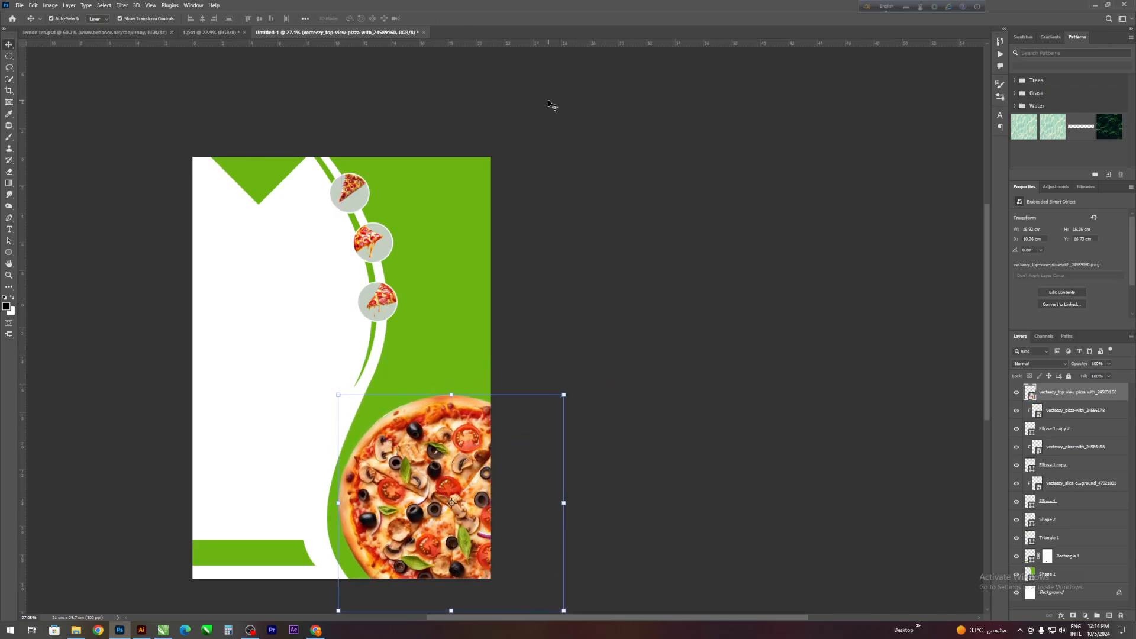
{"action": "left_click", "coordinate": [550, 101]}
- Switch to File Explorer, place the red tomato image in the flyer and flip it horizontally
{"action": "scroll", "coordinate": [495, 322], "scroll_direction": "down", "scroll_amount": 2}
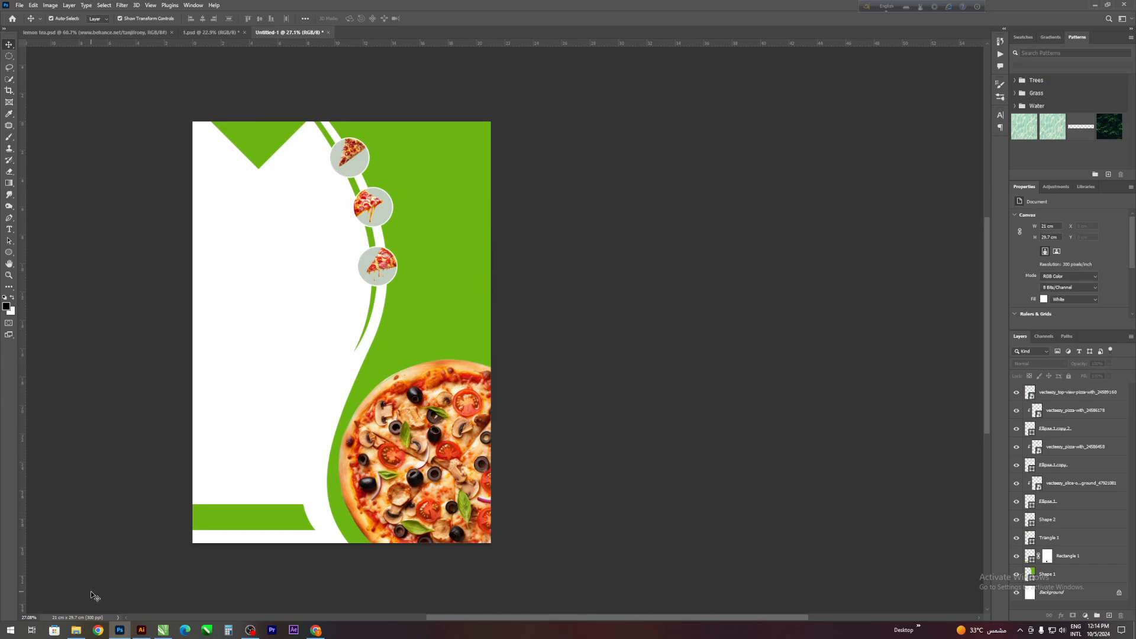
{"action": "left_click", "coordinate": [75, 630]}
{"action": "left_click_drag", "start_coordinate": [391, 65], "coordinate": [477, 283]}
{"action": "right_click", "coordinate": [455, 260]}
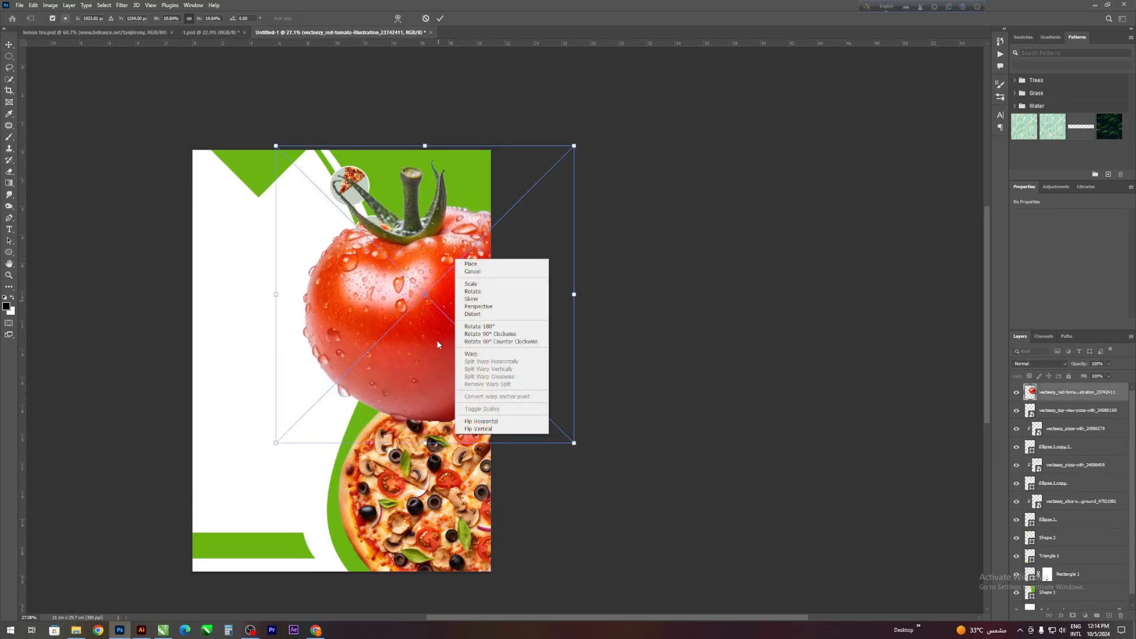
{"action": "left_click", "coordinate": [473, 418]}
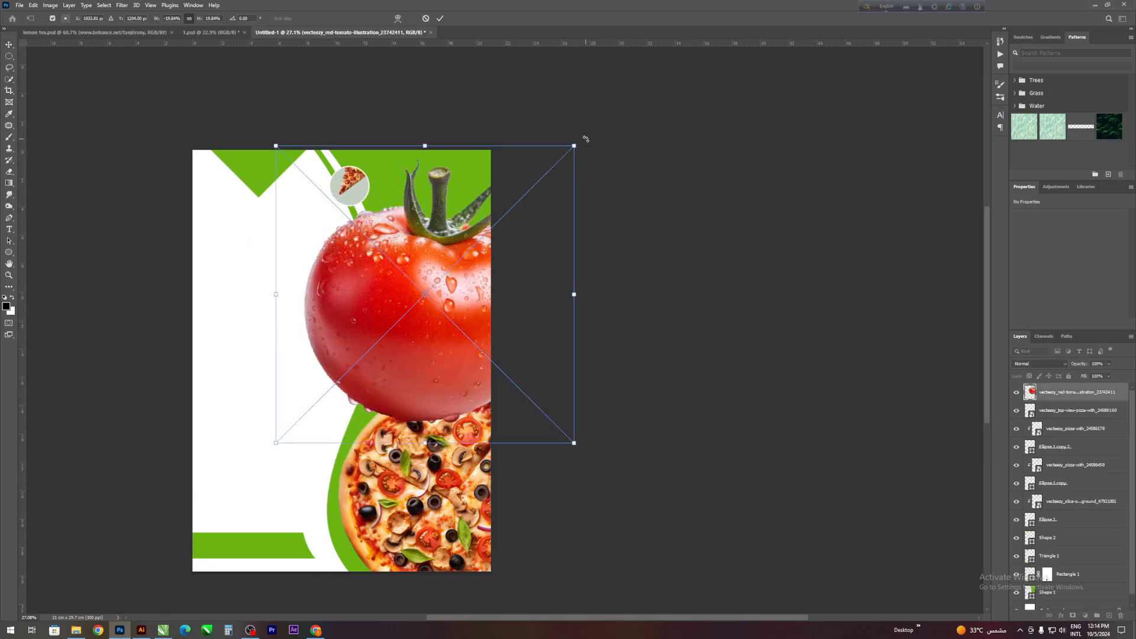
- Shrink and rotate the tomato, placing it partly beyond the flyer's right edge above the large pizza
{"action": "left_click_drag", "start_coordinate": [585, 138], "coordinate": [416, 358]}
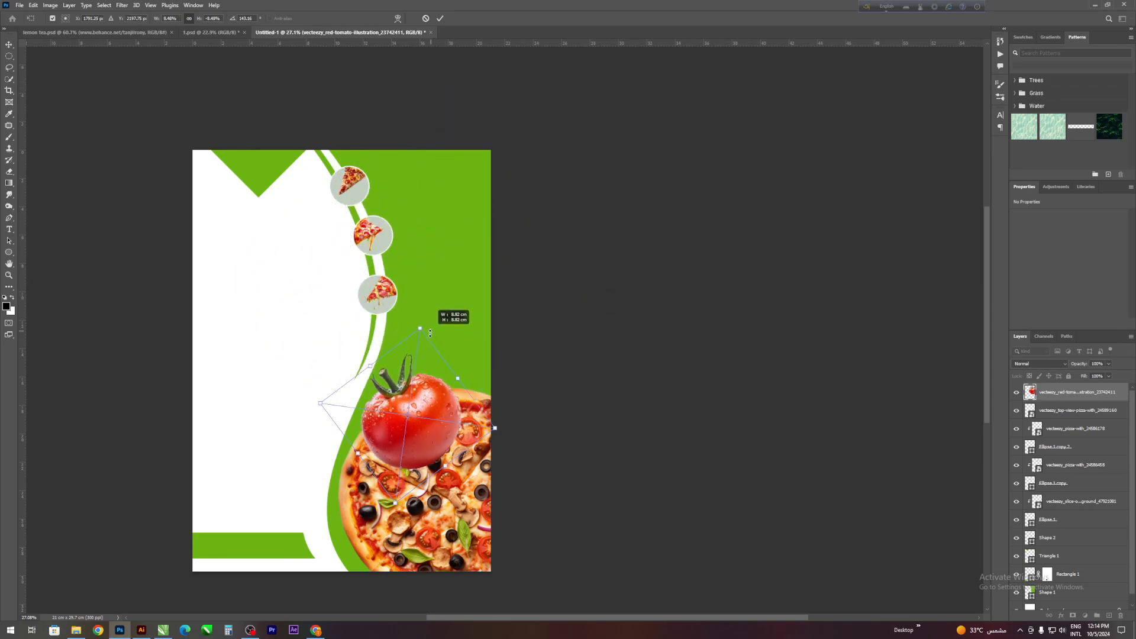
{"action": "left_click_drag", "start_coordinate": [422, 438], "coordinate": [471, 282]}
{"action": "left_click_drag", "start_coordinate": [461, 201], "coordinate": [461, 207]}
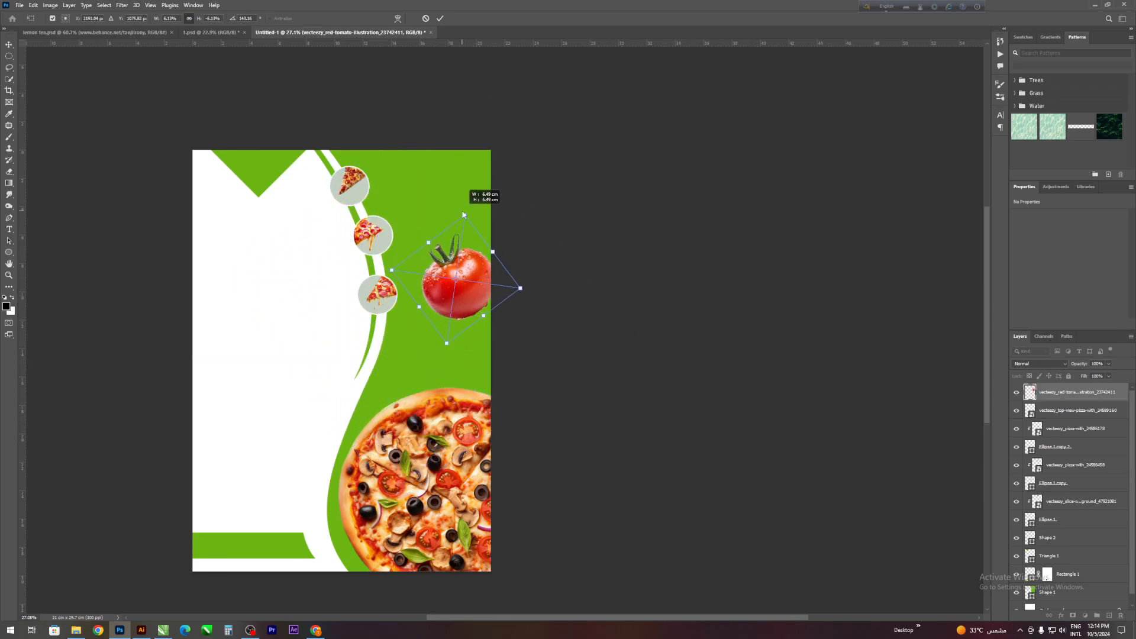
{"action": "left_click_drag", "start_coordinate": [459, 289], "coordinate": [479, 296]}
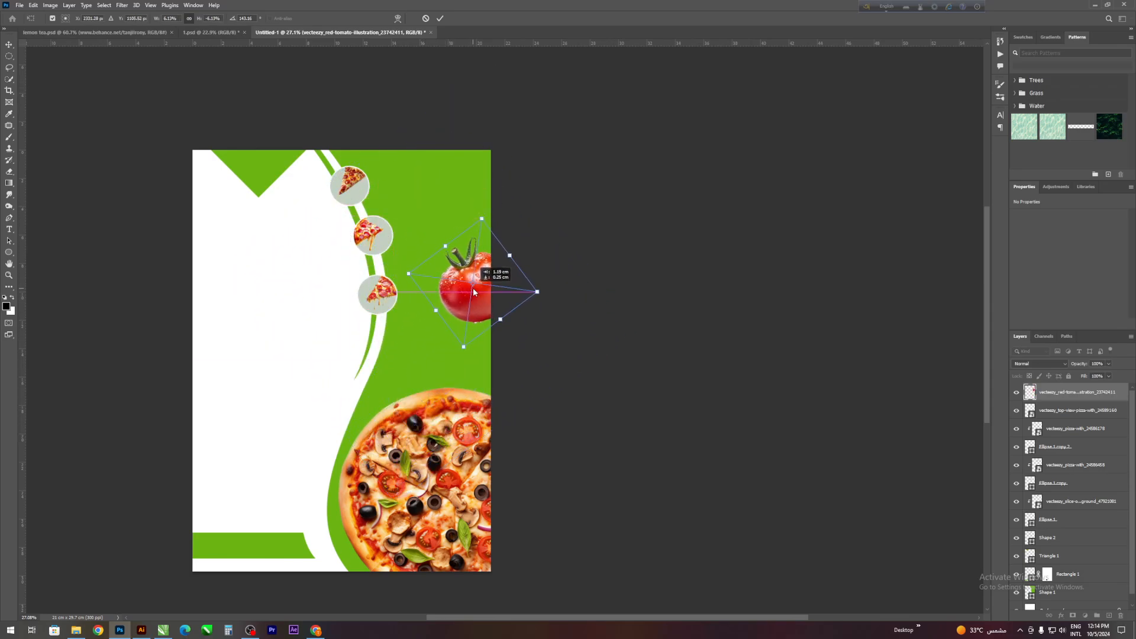
{"action": "left_click", "coordinate": [440, 18]}
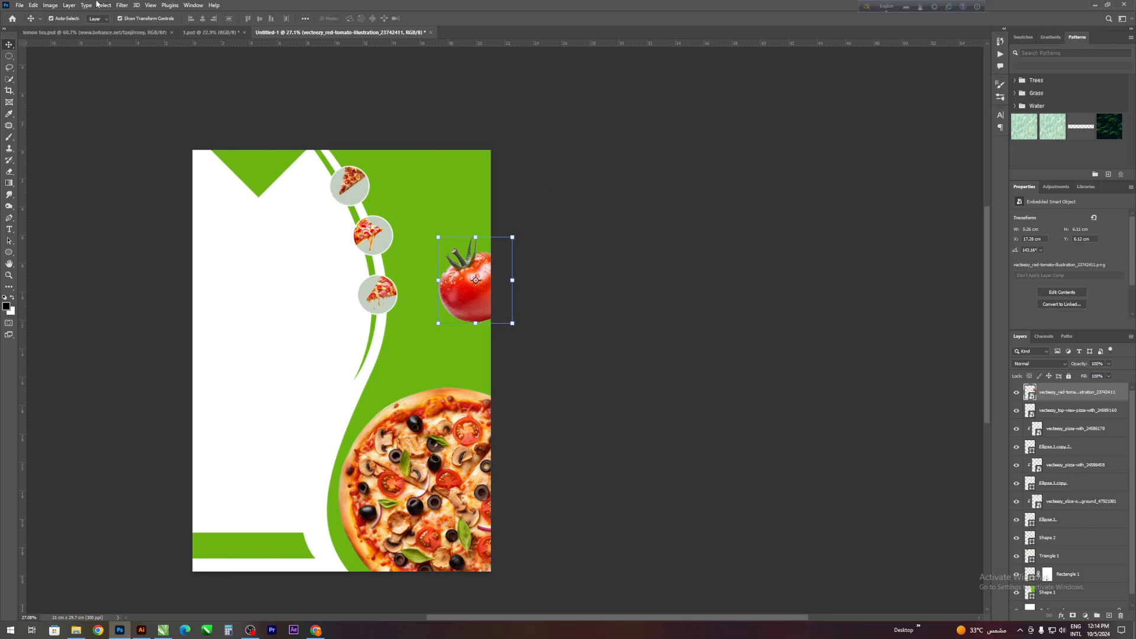
- Apply a Motion Blur filter to the tomato
{"action": "left_click", "coordinate": [122, 4]}
{"action": "mouse_move", "coordinate": [171, 119]}
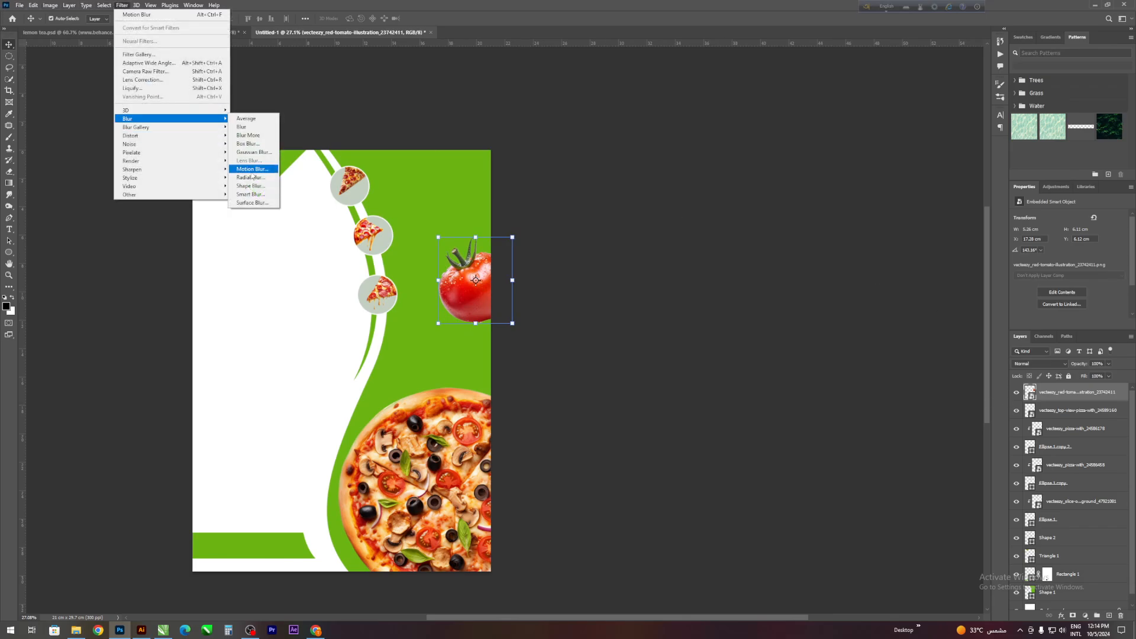
{"action": "left_click", "coordinate": [253, 170]}
{"action": "left_click", "coordinate": [868, 170]}
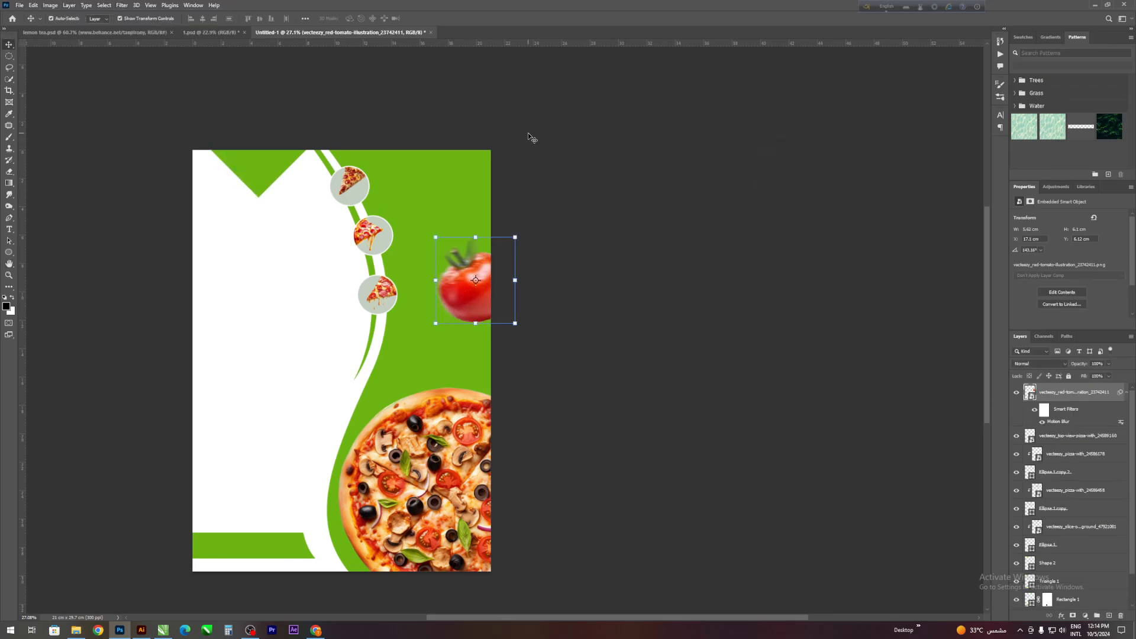
- Add a new layer beneath the tomato and brush a soft black shadow under it with an enlarged brush
{"action": "left_click", "coordinate": [1086, 438]}
{"action": "left_click", "coordinate": [1108, 616]}
{"action": "scroll", "coordinate": [134, 249], "scroll_direction": "up", "scroll_amount": 1}
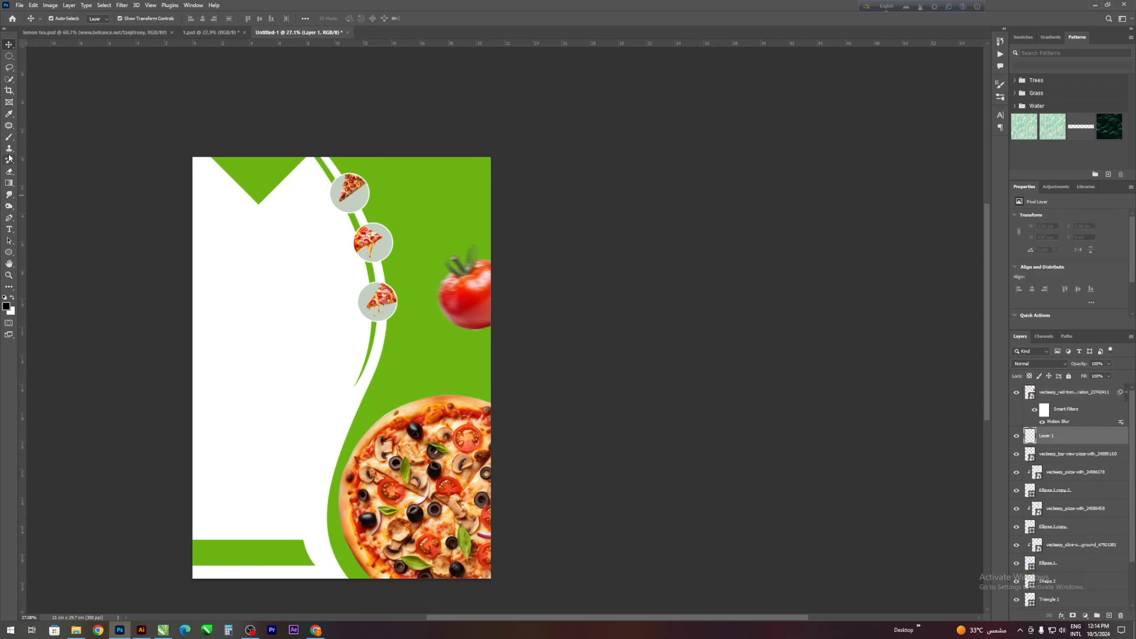
{"action": "left_click", "coordinate": [9, 137]}
{"action": "scroll", "coordinate": [94, 255], "scroll_direction": "down", "scroll_amount": 9}
{"action": "scroll", "coordinate": [99, 261], "scroll_direction": "up", "scroll_amount": 4}
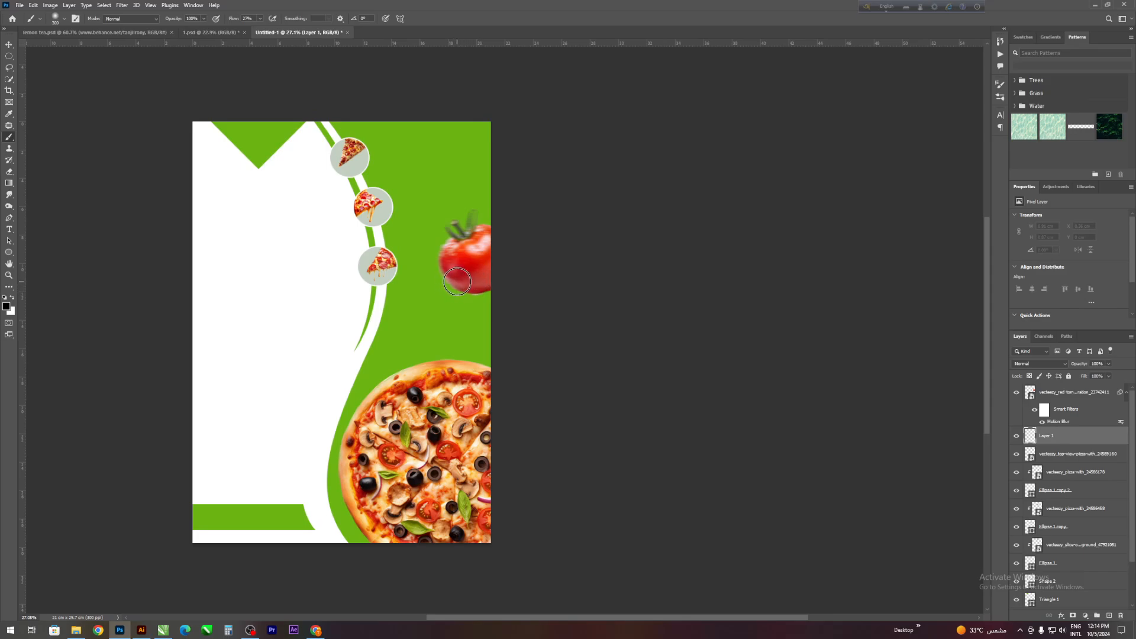
{"action": "key", "text": "bracketright"}
{"action": "key", "text": "bracketright"}
{"action": "key", "text": "bracketright"}
{"action": "key", "text": "bracketright"}
{"action": "scroll", "coordinate": [295, 255], "scroll_direction": "down", "scroll_amount": 3}
{"action": "scroll", "coordinate": [177, 225], "scroll_direction": "up", "scroll_amount": 2}
{"action": "key", "text": "v"}
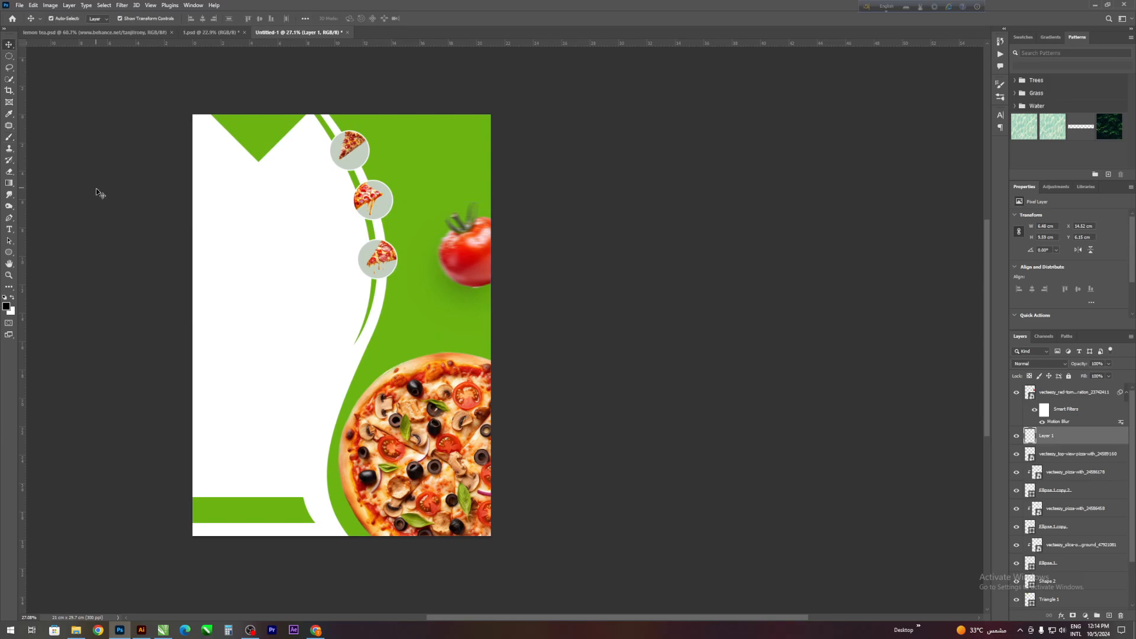
{"action": "left_click", "coordinate": [96, 190]}
- Add a text layer reading "Delicius" on the white area below the green triangle
{"action": "scroll", "coordinate": [100, 201], "scroll_direction": "down", "scroll_amount": 10}
{"action": "scroll", "coordinate": [296, 414], "scroll_direction": "up", "scroll_amount": 3}
{"action": "scroll", "coordinate": [310, 432], "scroll_direction": "down", "scroll_amount": 2}
{"action": "scroll", "coordinate": [100, 394], "scroll_direction": "up", "scroll_amount": 4}
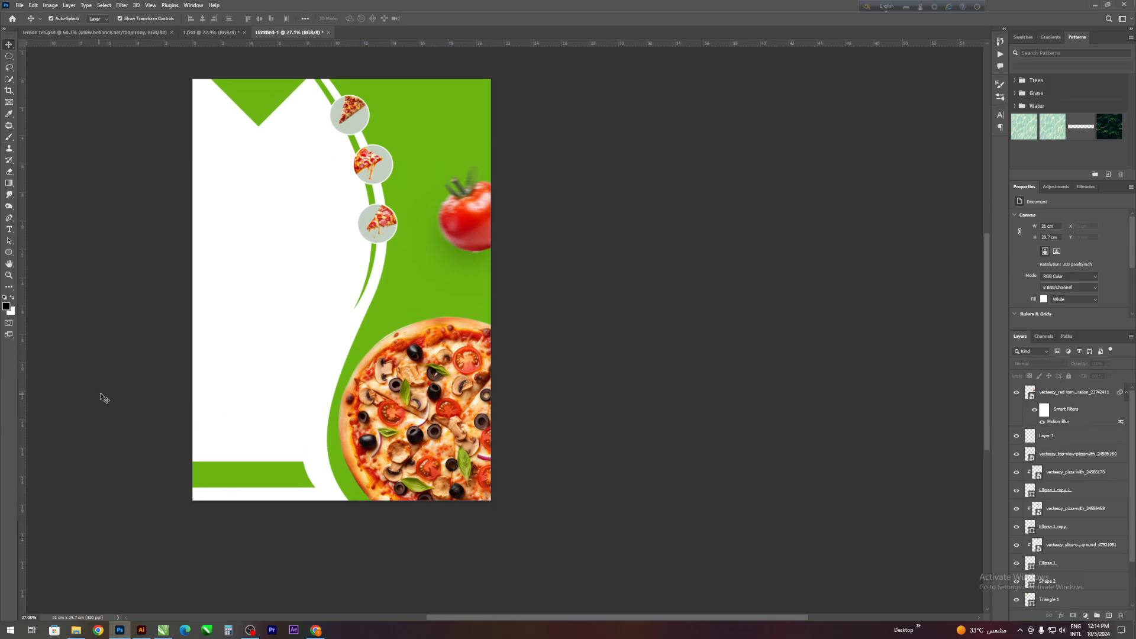
{"action": "scroll", "coordinate": [145, 408], "scroll_direction": "up", "scroll_amount": 5}
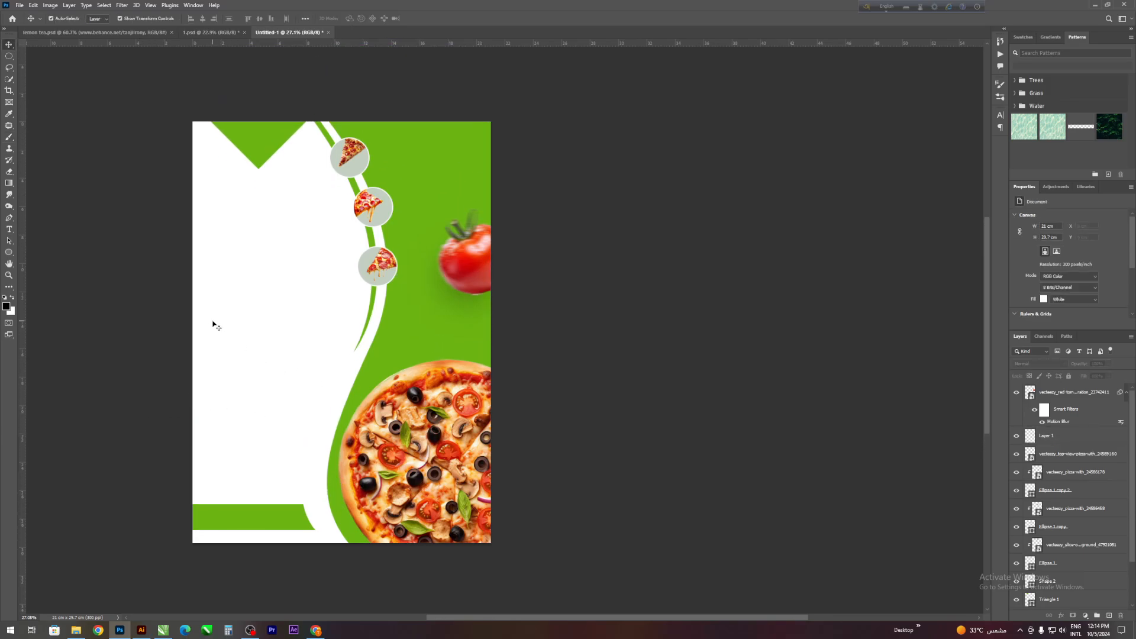
{"action": "scroll", "coordinate": [50, 294], "scroll_direction": "down", "scroll_amount": 1}
{"action": "left_click", "coordinate": [9, 230]}
{"action": "scroll", "coordinate": [192, 276], "scroll_direction": "up", "scroll_amount": 4}
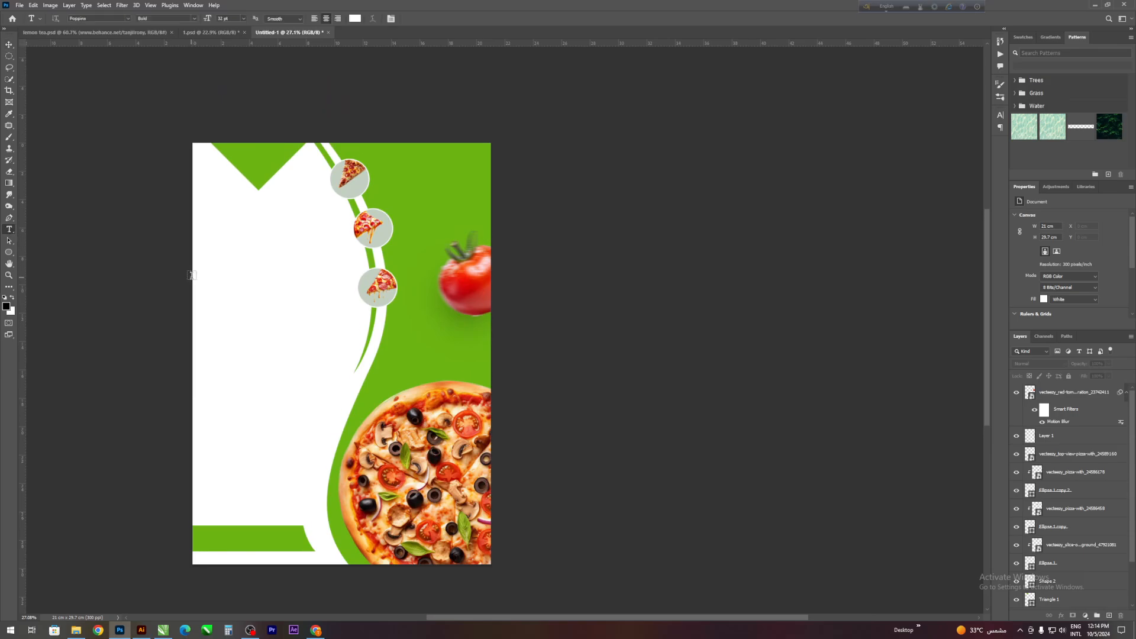
{"action": "left_click", "coordinate": [217, 224]}
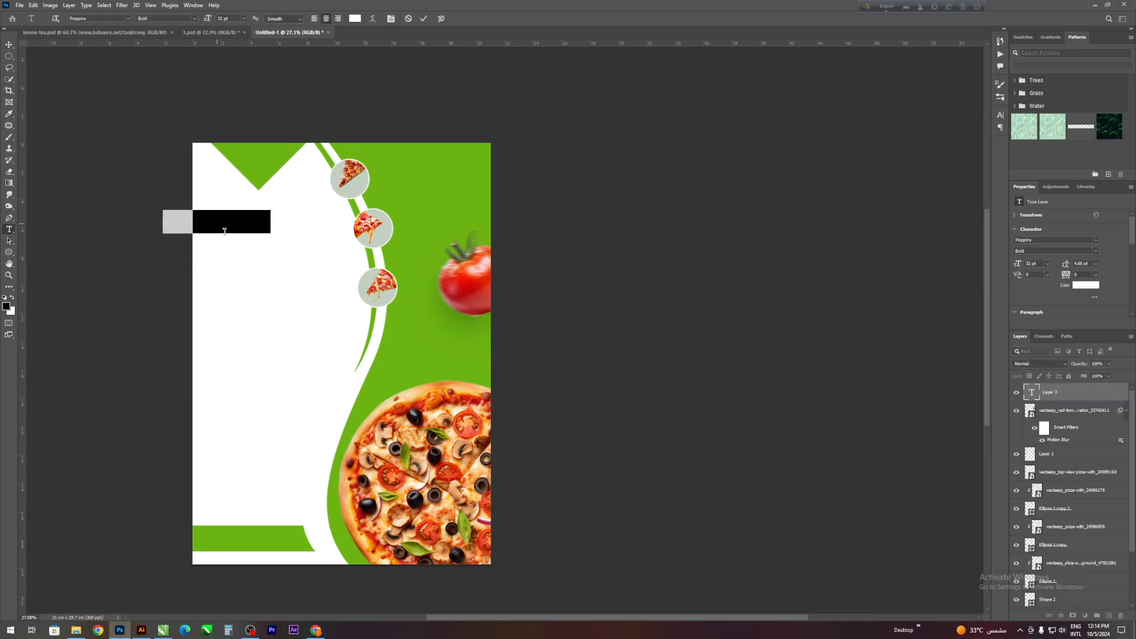
{"action": "key", "text": "BackSpace"}
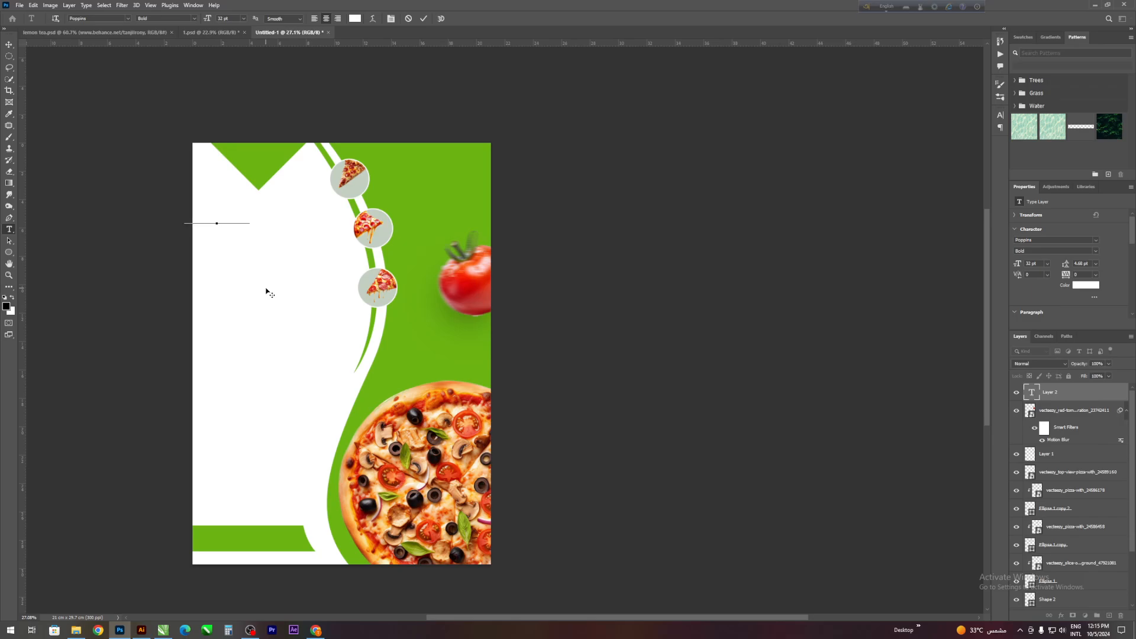
{"action": "left_click", "coordinate": [424, 20]}
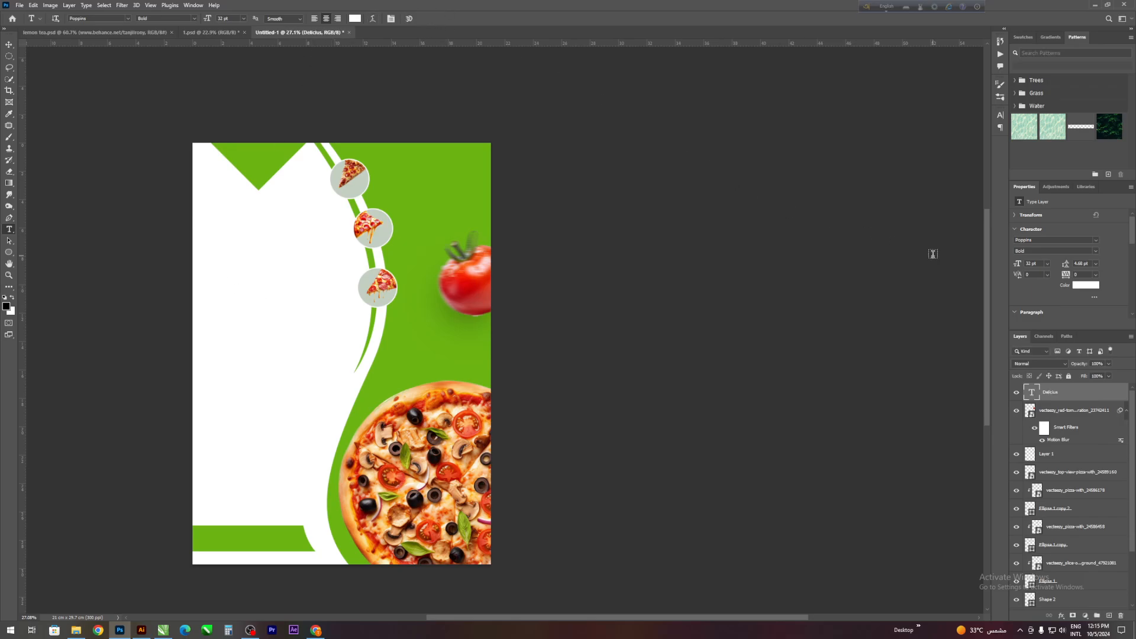
- Set the "Delicius" text colour to the flyer green #6cb512 and its font to Back to Back Demo
{"action": "left_click", "coordinate": [1094, 283]}
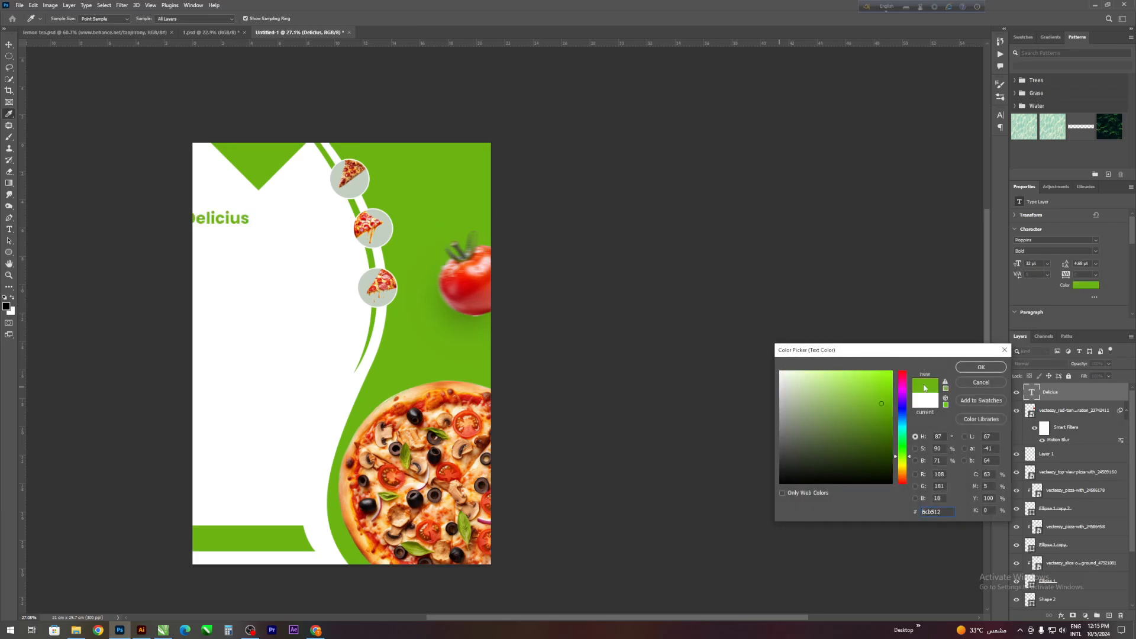
{"action": "left_click", "coordinate": [966, 367]}
{"action": "left_click", "coordinate": [1097, 241]}
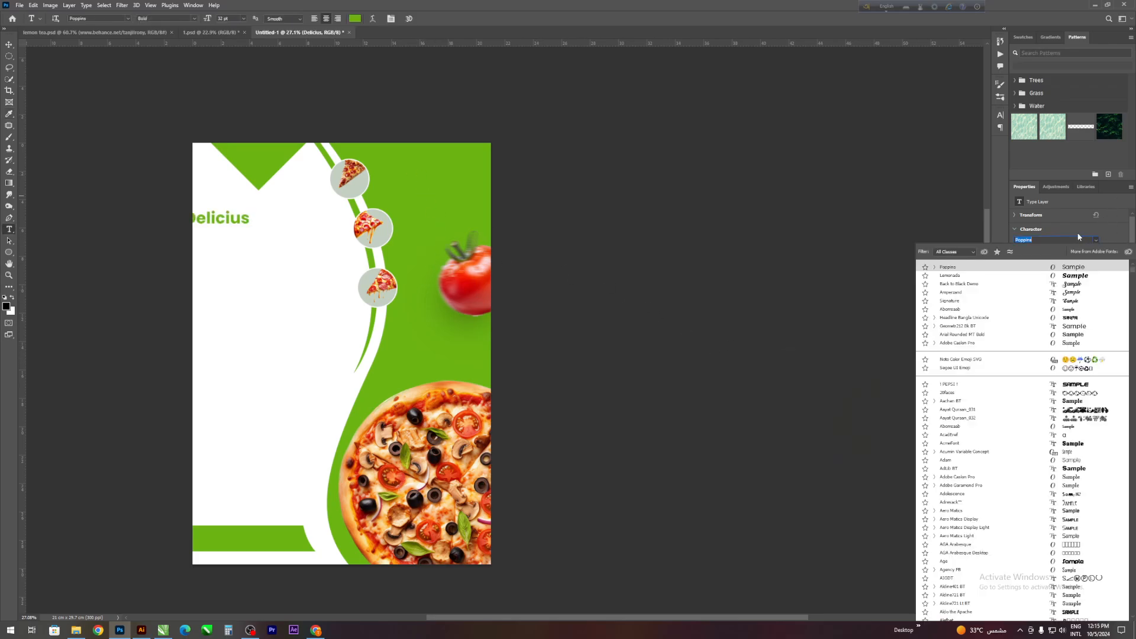
{"action": "left_click", "coordinate": [959, 283]}
{"action": "scroll", "coordinate": [98, 249], "scroll_direction": "up", "scroll_amount": 1}
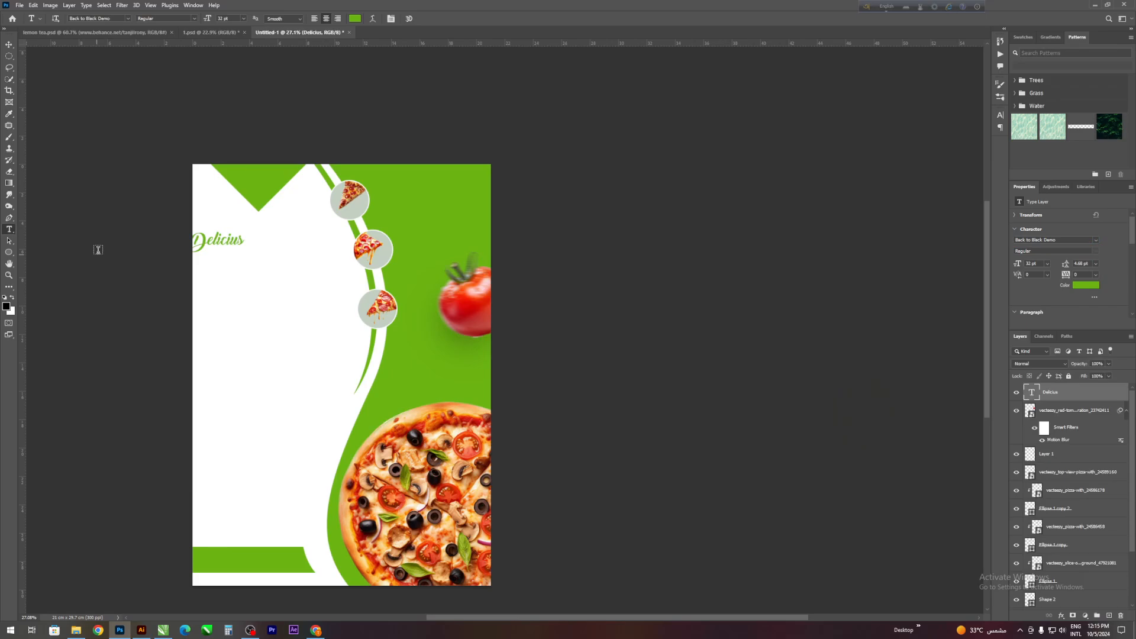
- Move "Delicius" under the green triangle and enlarge it to about 70 pt
{"action": "left_click", "coordinate": [9, 45]}
{"action": "left_click_drag", "start_coordinate": [234, 238], "coordinate": [286, 251]}
{"action": "left_click", "coordinate": [440, 18]}
{"action": "left_click", "coordinate": [574, 169]}
- Change a copy of "Delicius" placed beneath the original to read "Pizza" in the Lemonada font
{"action": "double_click", "coordinate": [286, 250]}
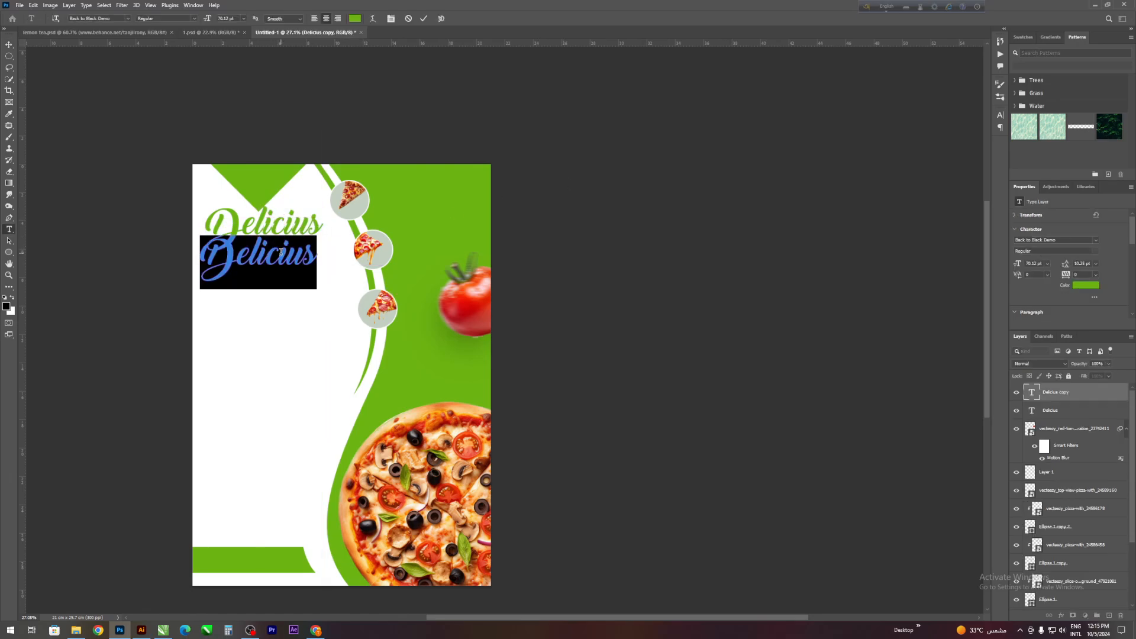
{"action": "type", "text": "Pizza"}
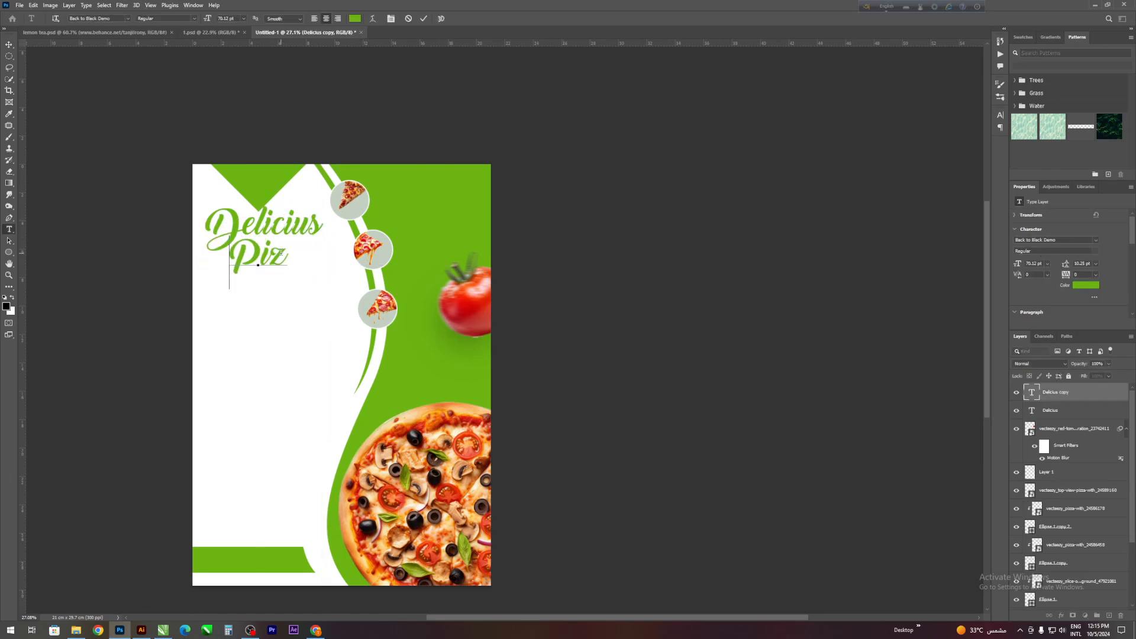
{"action": "left_click", "coordinate": [422, 18]}
{"action": "left_click", "coordinate": [1096, 240]}
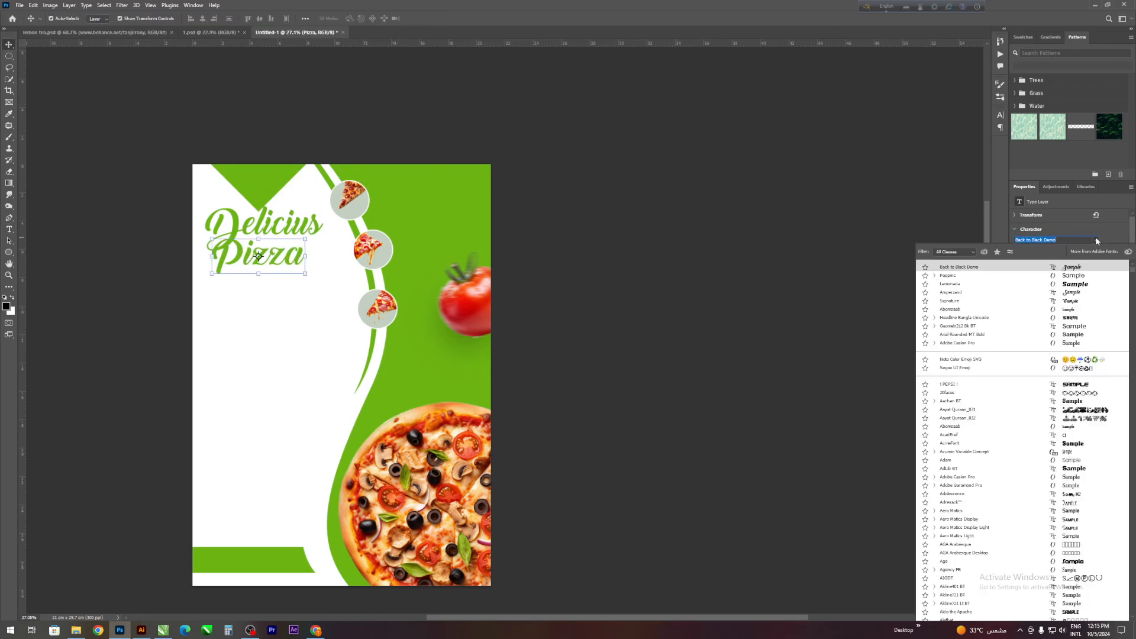
{"action": "left_click", "coordinate": [949, 284]}
{"action": "scroll", "coordinate": [278, 261], "scroll_direction": "down", "scroll_amount": 1}
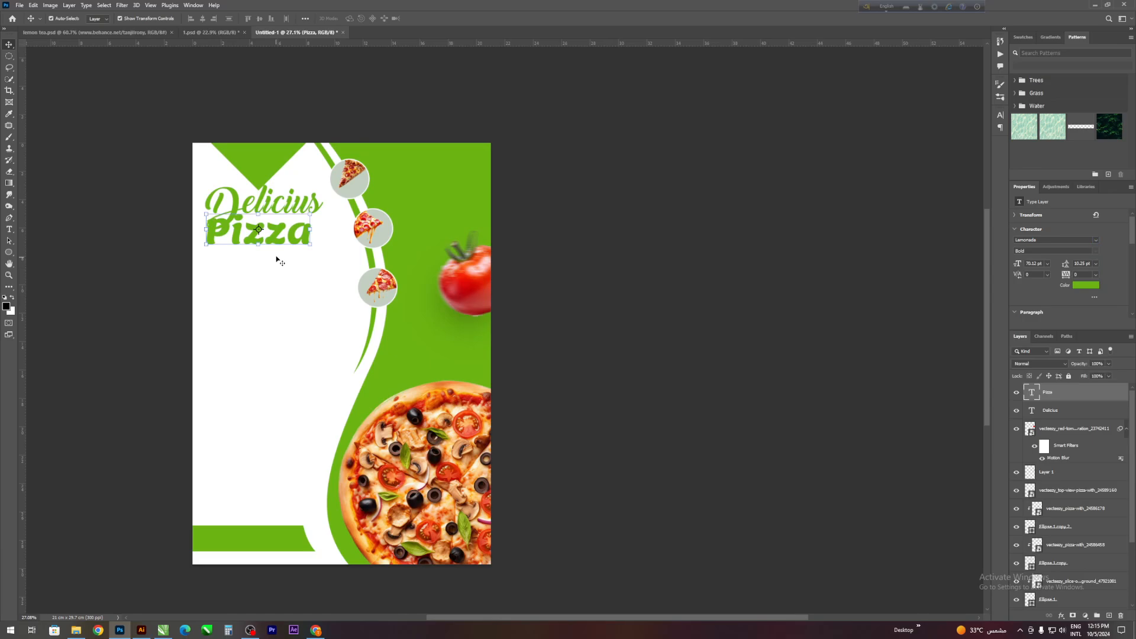
- Enlarge "Pizza" to about 102 pt and position it under "Delicius", clear of the circles
{"action": "left_click_drag", "start_coordinate": [283, 232], "coordinate": [363, 255]}
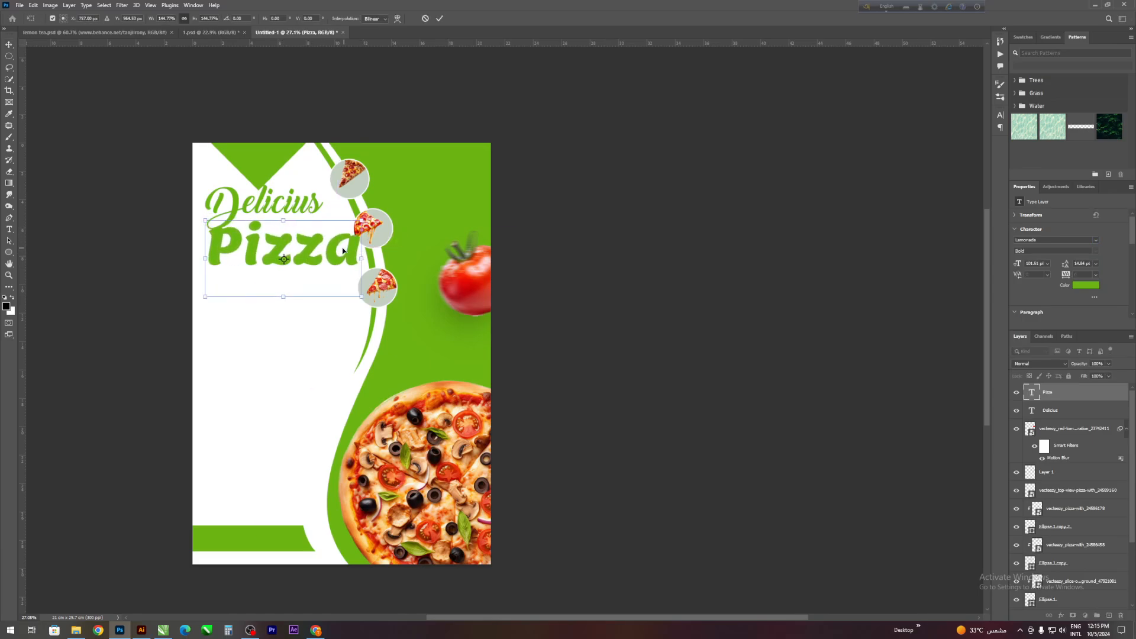
{"action": "mouse_move", "coordinate": [289, 243]}
{"action": "left_mouse_down"}
{"action": "mouse_move", "coordinate": [256, 248]}
{"action": "mouse_move", "coordinate": [276, 251]}
{"action": "left_mouse_up"}
{"action": "left_click", "coordinate": [440, 18]}
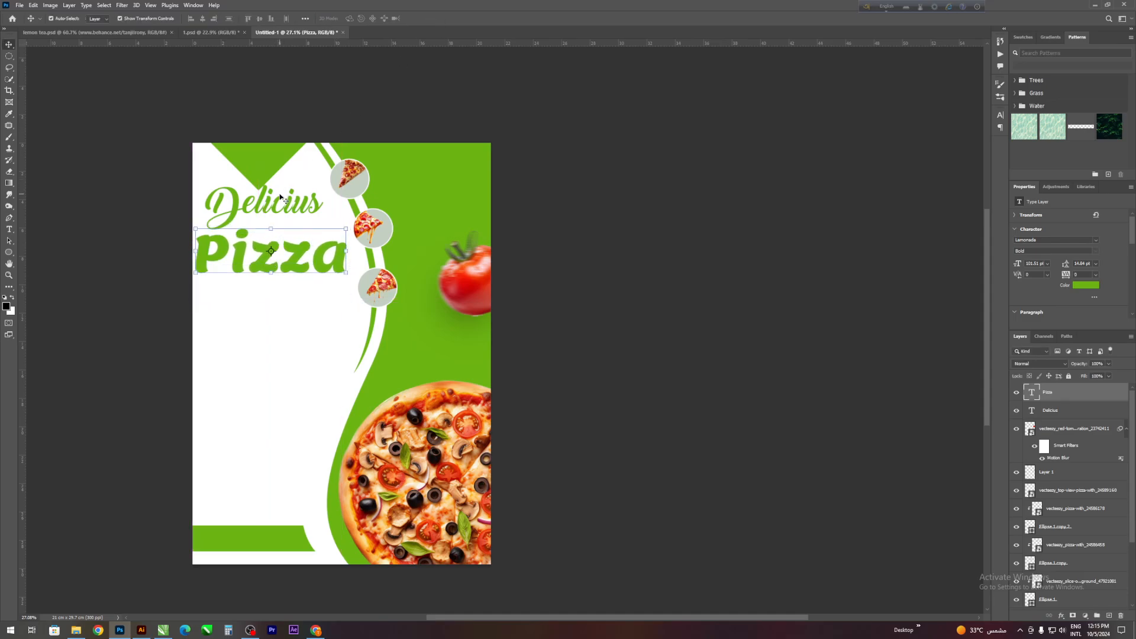
- Shrink "Delicius", tilt it slightly clockwise and tuck it close above the start of "Pizza"
{"action": "left_click", "coordinate": [264, 207]}
{"action": "left_click_drag", "start_coordinate": [334, 184], "coordinate": [308, 204]}
{"action": "left_click", "coordinate": [440, 18]}
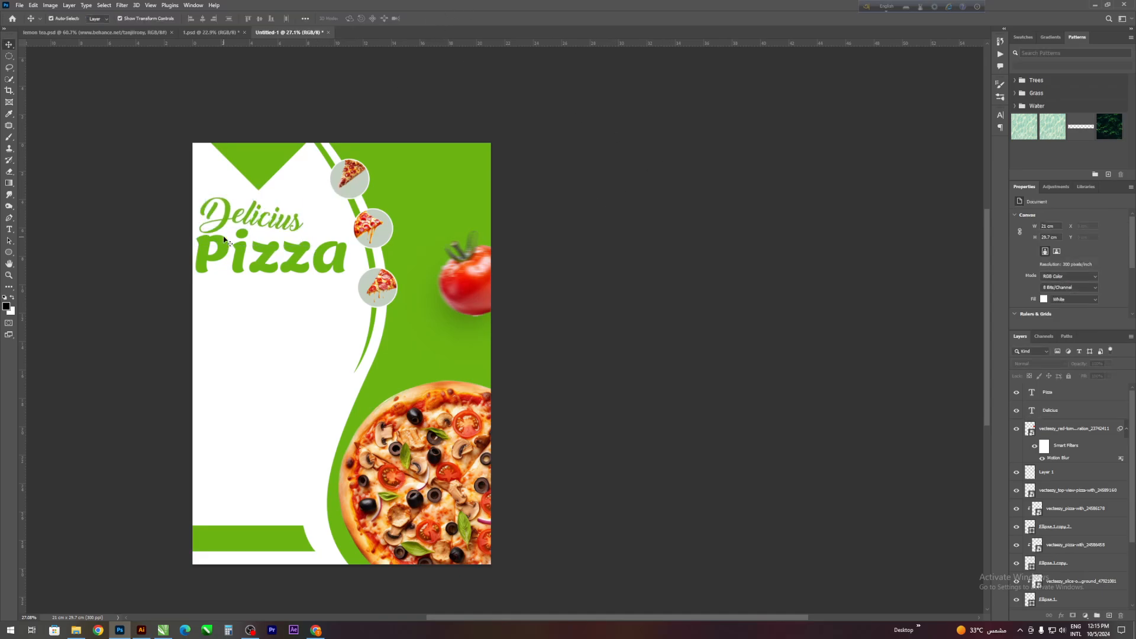
- Scale both title lines together to about 86% and reposition them beneath the green triangle
{"action": "left_click_drag", "start_coordinate": [166, 217], "coordinate": [228, 265]}
{"action": "key", "text": "ctrl+t"}
{"action": "left_click_drag", "start_coordinate": [355, 270], "coordinate": [330, 245]}
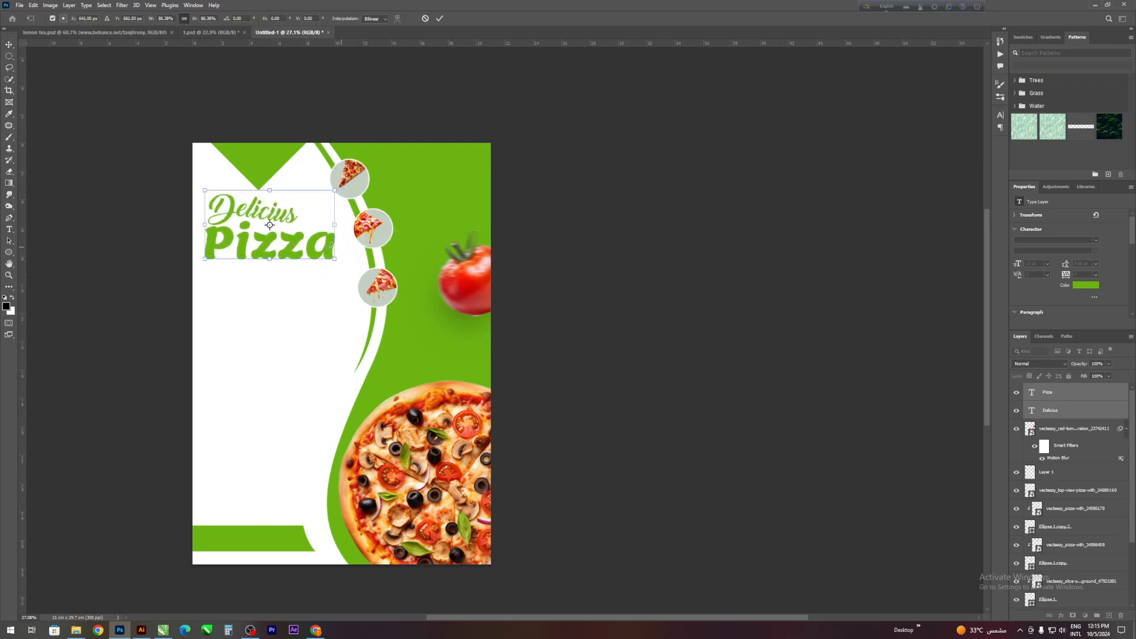
{"action": "key", "text": "Return"}
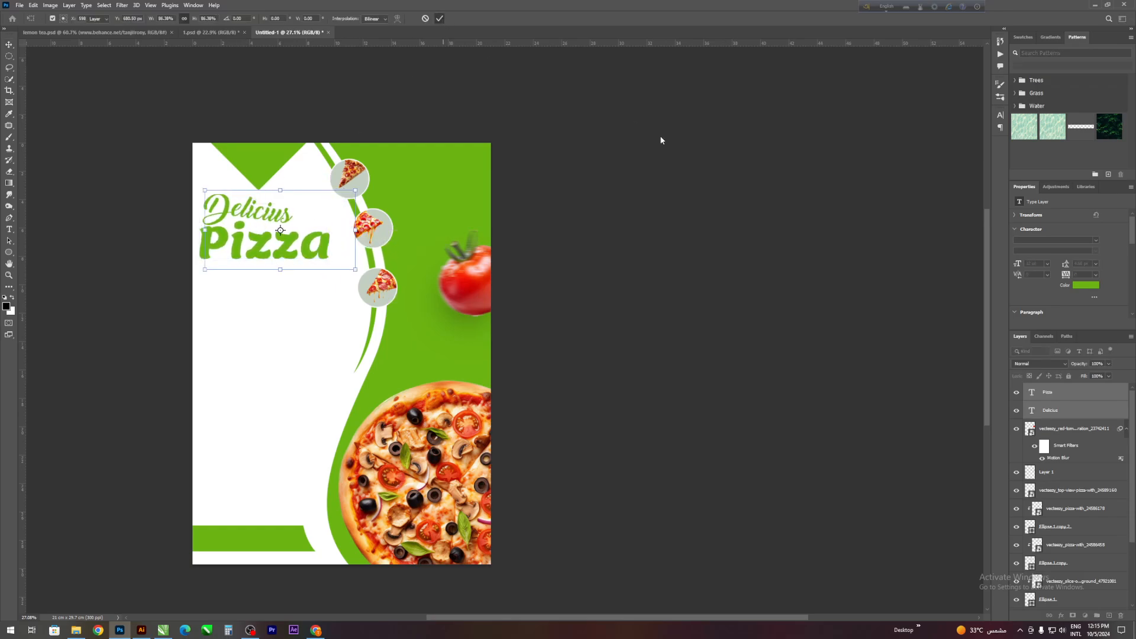
{"action": "left_click_drag", "start_coordinate": [672, 143], "coordinate": [636, 194]}
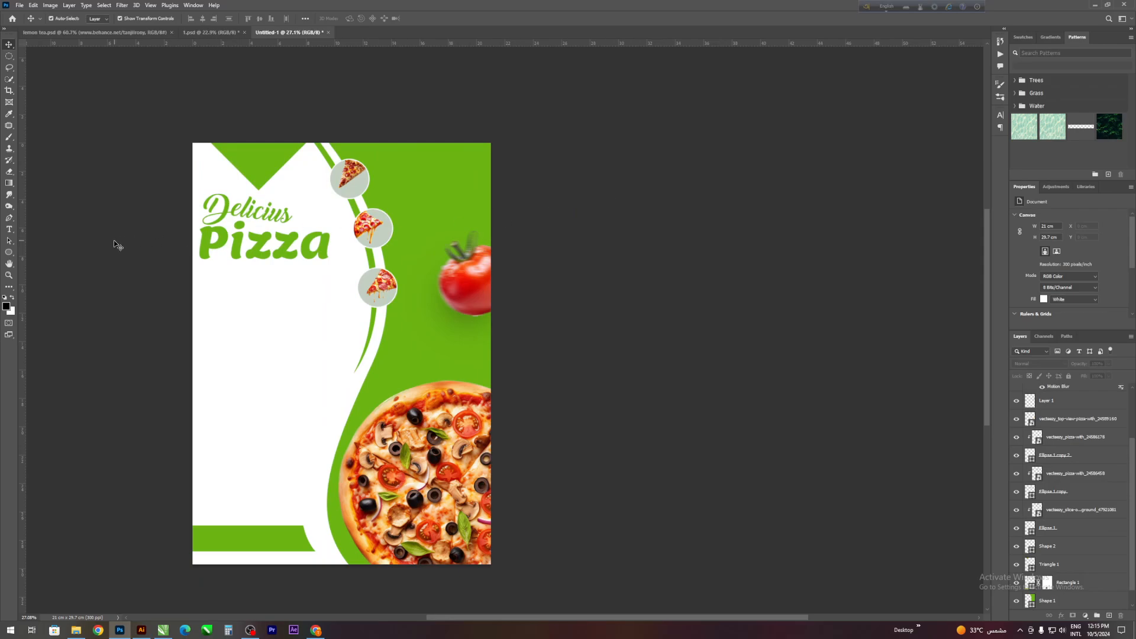
- Add a paragraph text box about 20.4 by 8.9 cm below the title, filled with placeholder text
{"action": "left_click", "coordinate": [9, 232]}
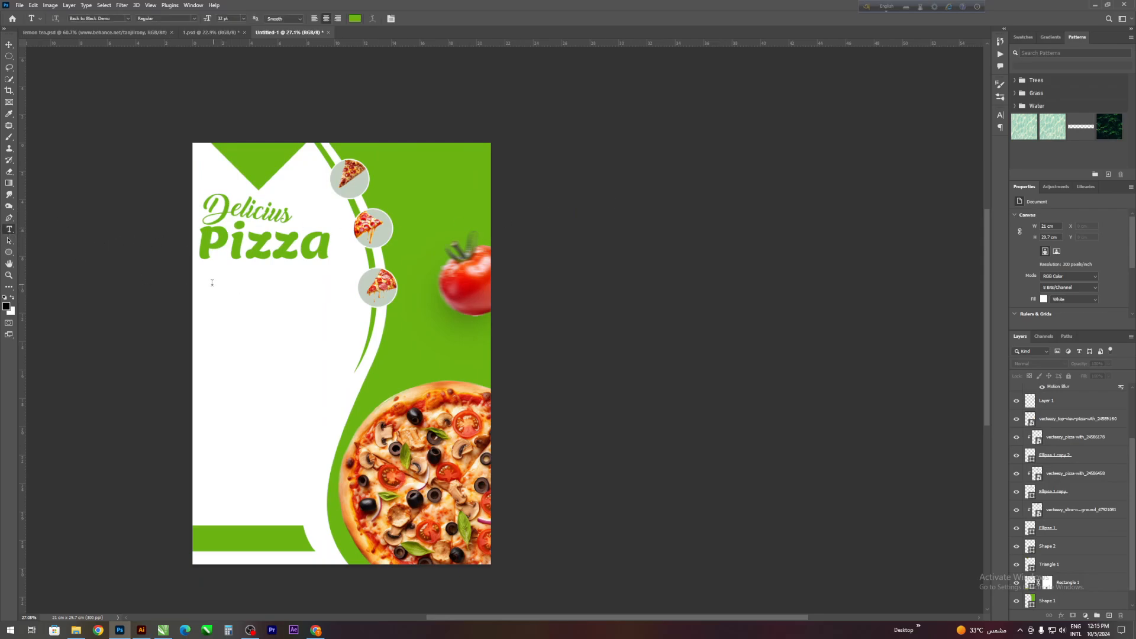
{"action": "left_click_drag", "start_coordinate": [202, 291], "coordinate": [495, 423]}
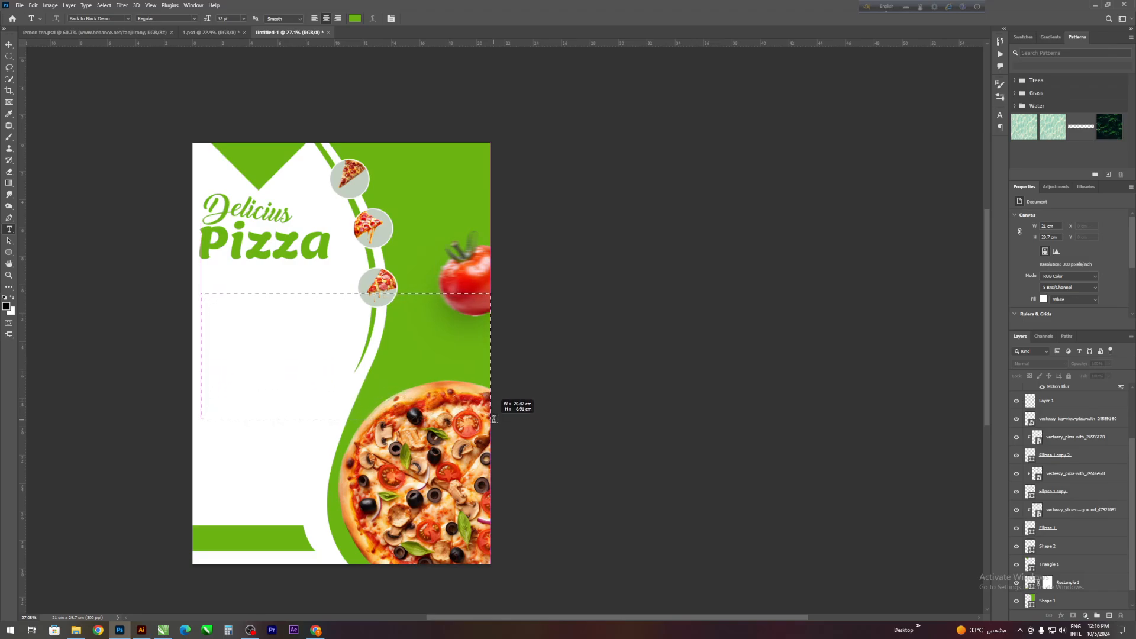
{"action": "scroll", "coordinate": [383, 191], "scroll_direction": "down", "scroll_amount": 1}
{"action": "left_click", "coordinate": [423, 18]}
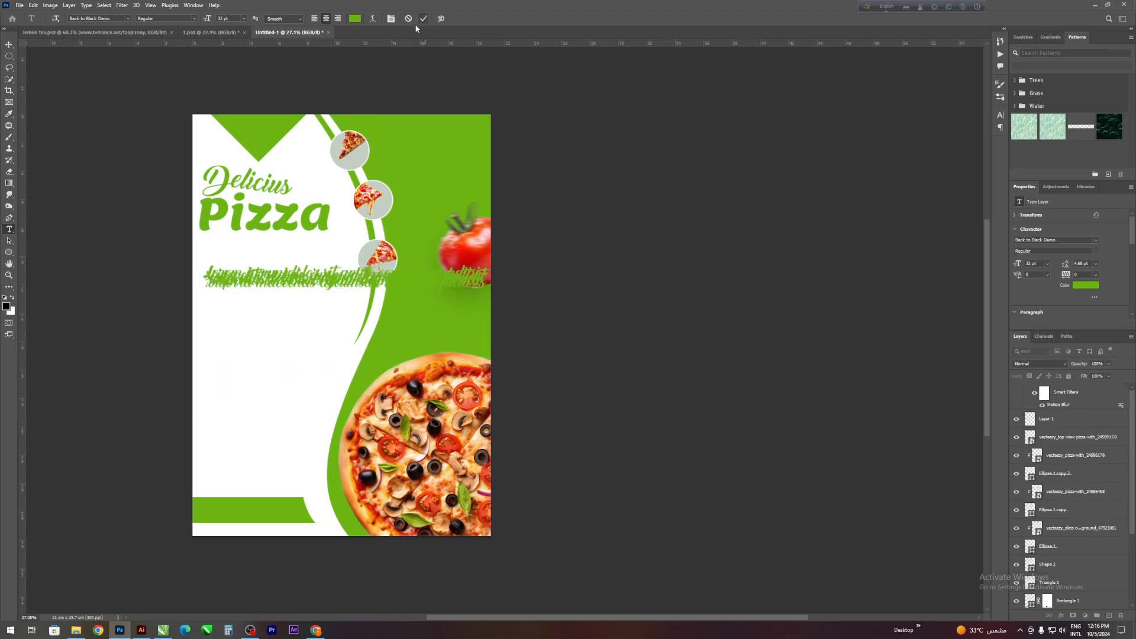
- Set the placeholder paragraph's leading to 31 pt and its font to Poppins Regular
{"action": "scroll", "coordinate": [362, 237], "scroll_direction": "down", "scroll_amount": 1}
{"action": "mouse_move", "coordinate": [1071, 265]}
{"action": "left_mouse_down"}
{"action": "mouse_move", "coordinate": [1050, 269]}
{"action": "mouse_move", "coordinate": [1095, 267]}
{"action": "mouse_move", "coordinate": [1050, 276]}
{"action": "mouse_move", "coordinate": [1063, 267]}
{"action": "left_mouse_up"}
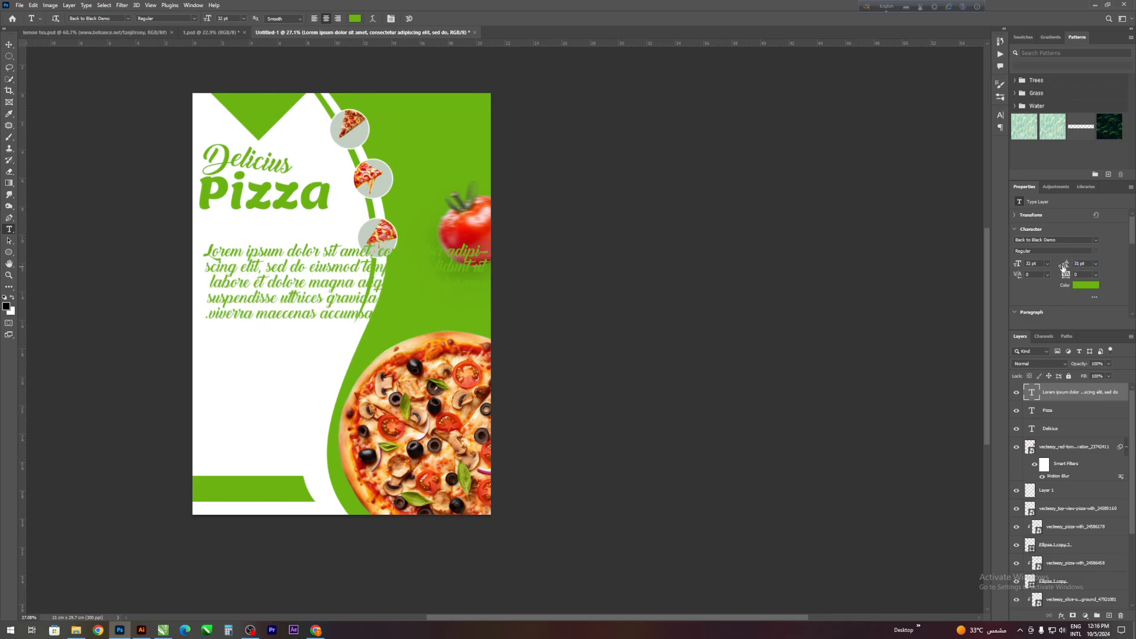
{"action": "left_click", "coordinate": [1095, 240]}
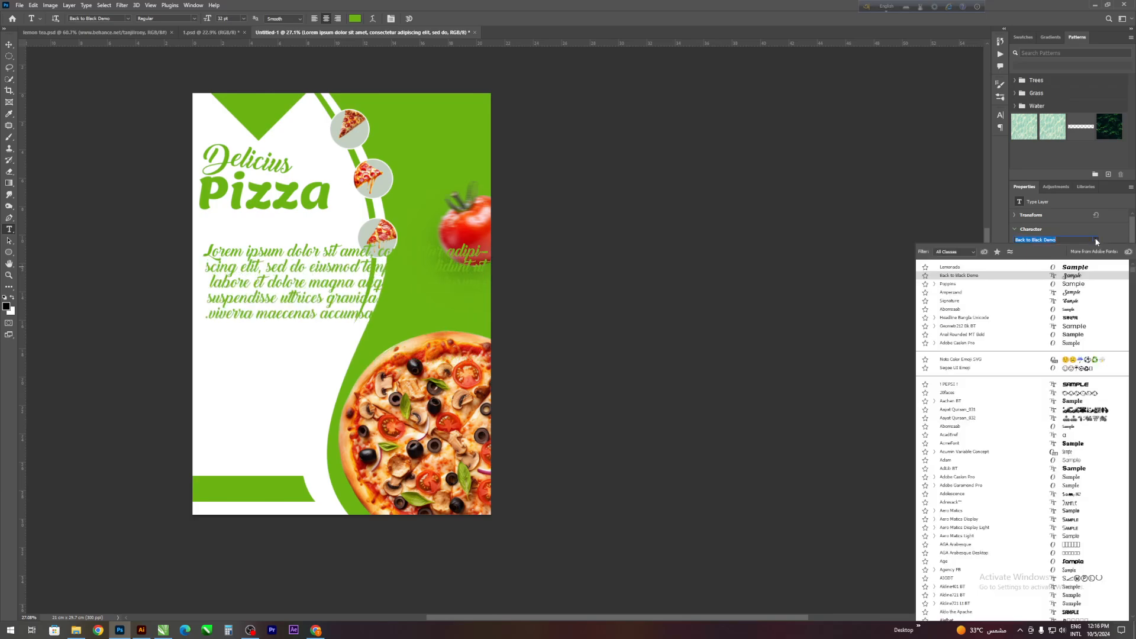
{"action": "left_click", "coordinate": [1077, 284]}
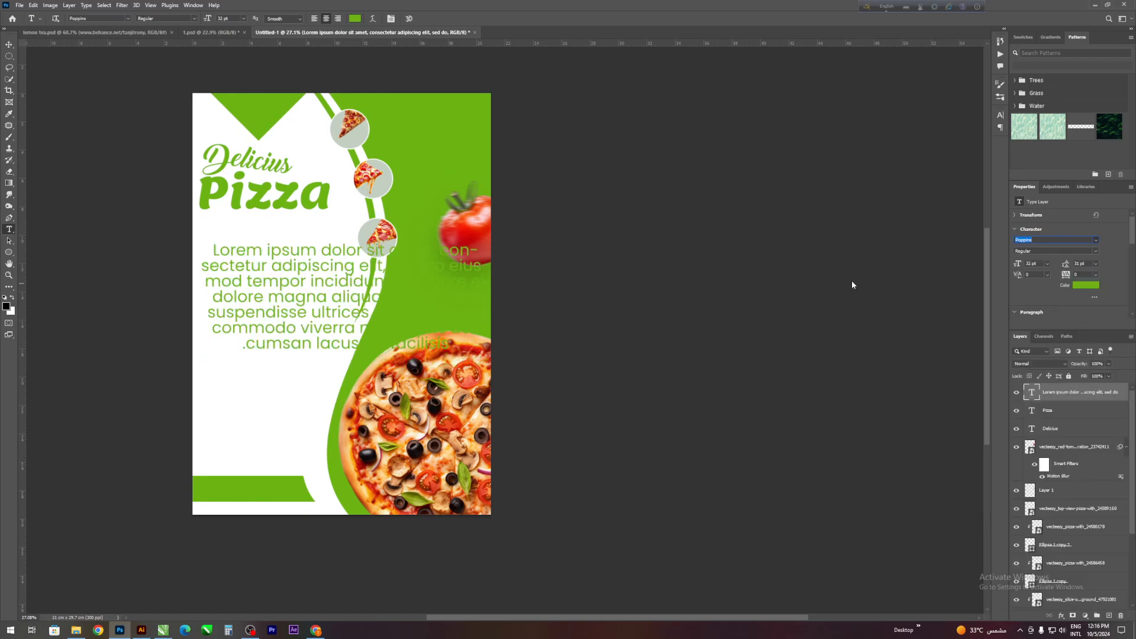
- Replace the paragraph with the "What is Lorem Ipsum?" text copied from lipsum.com in the browser, and extend its text box down to the green bar
{"action": "double_click", "coordinate": [318, 279]}
{"action": "double_click", "coordinate": [318, 278]}
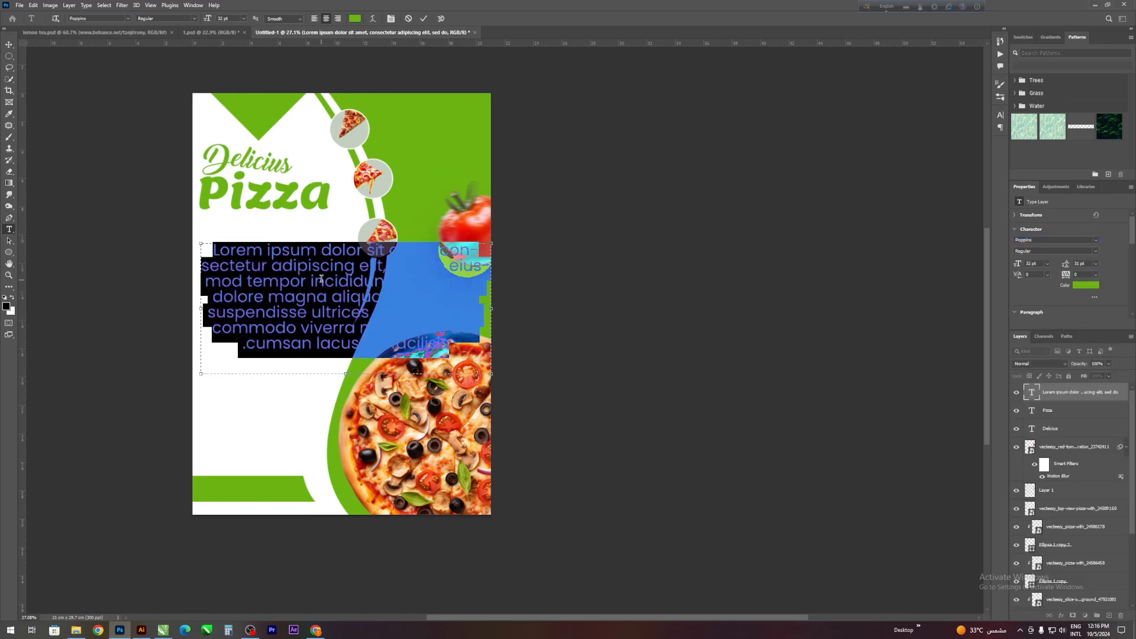
{"action": "scroll", "coordinate": [321, 277], "scroll_direction": "down", "scroll_amount": 2}
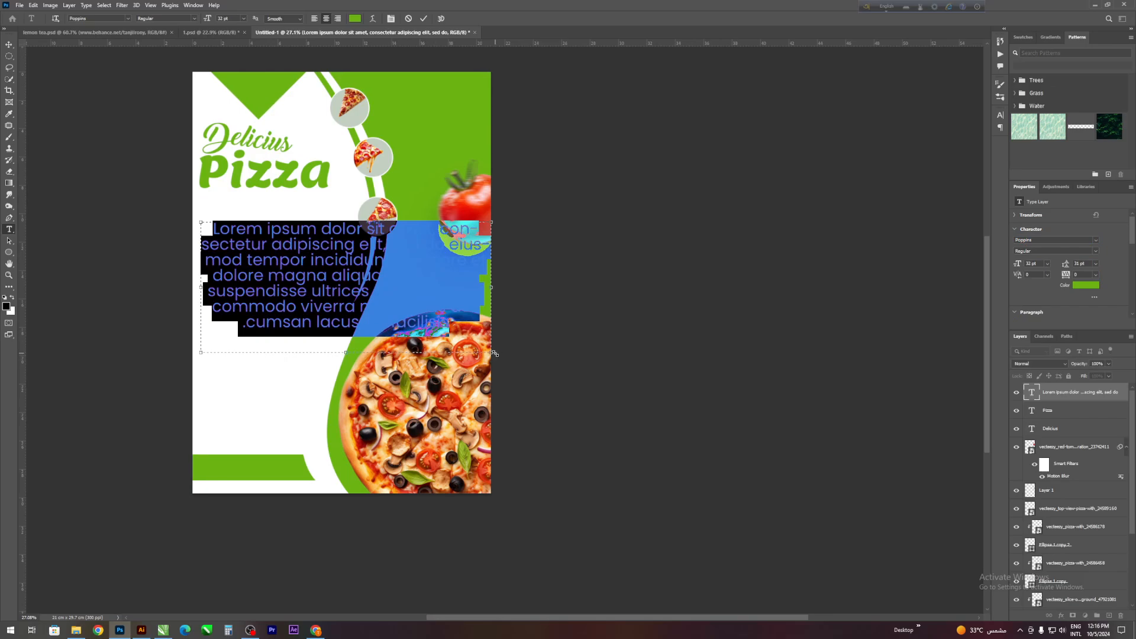
{"action": "left_click", "coordinate": [315, 630]}
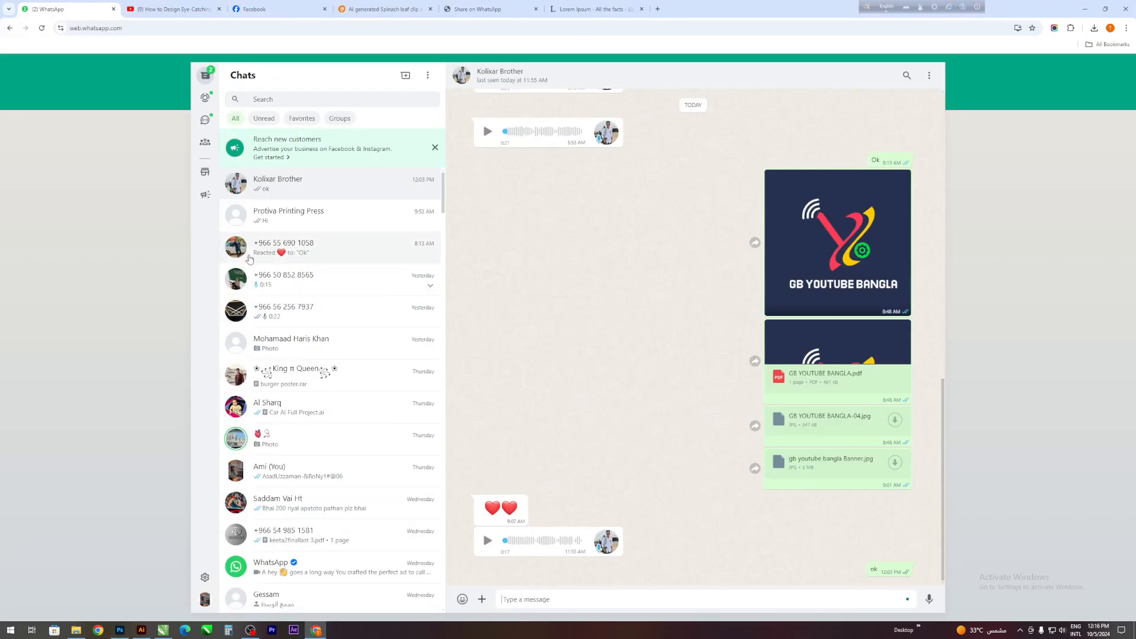
{"action": "left_click", "coordinate": [495, 7]}
{"action": "left_click", "coordinate": [585, 7]}
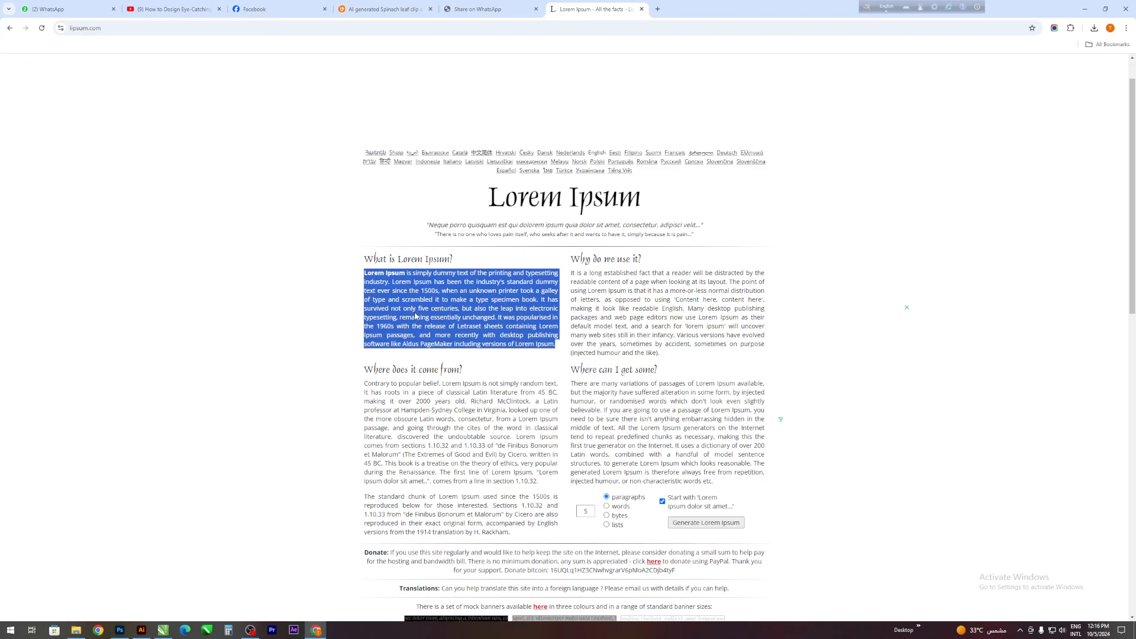
{"action": "left_click", "coordinate": [120, 630]}
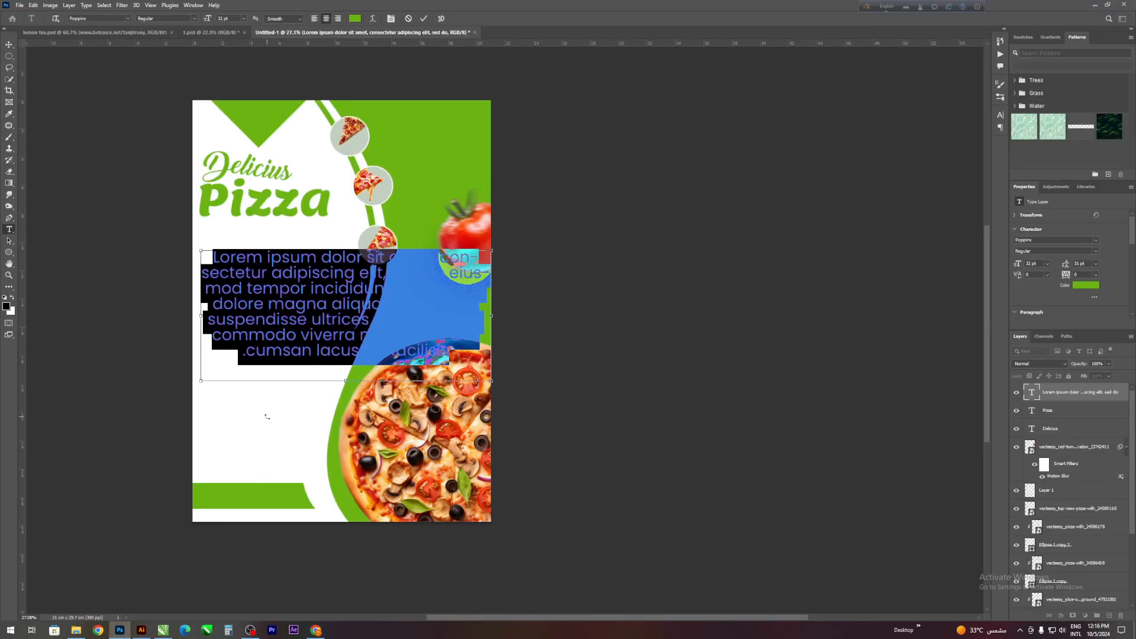
{"action": "key", "text": "ctrl+v"}
{"action": "scroll", "coordinate": [267, 416], "scroll_direction": "down", "scroll_amount": 1}
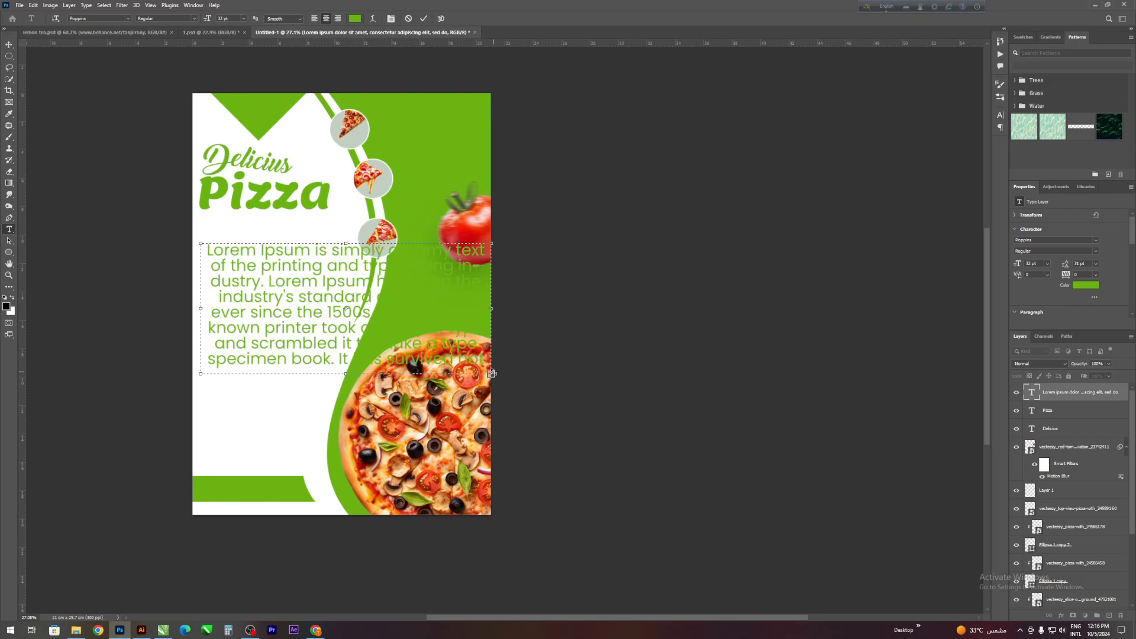
{"action": "left_click_drag", "start_coordinate": [491, 374], "coordinate": [491, 493]}
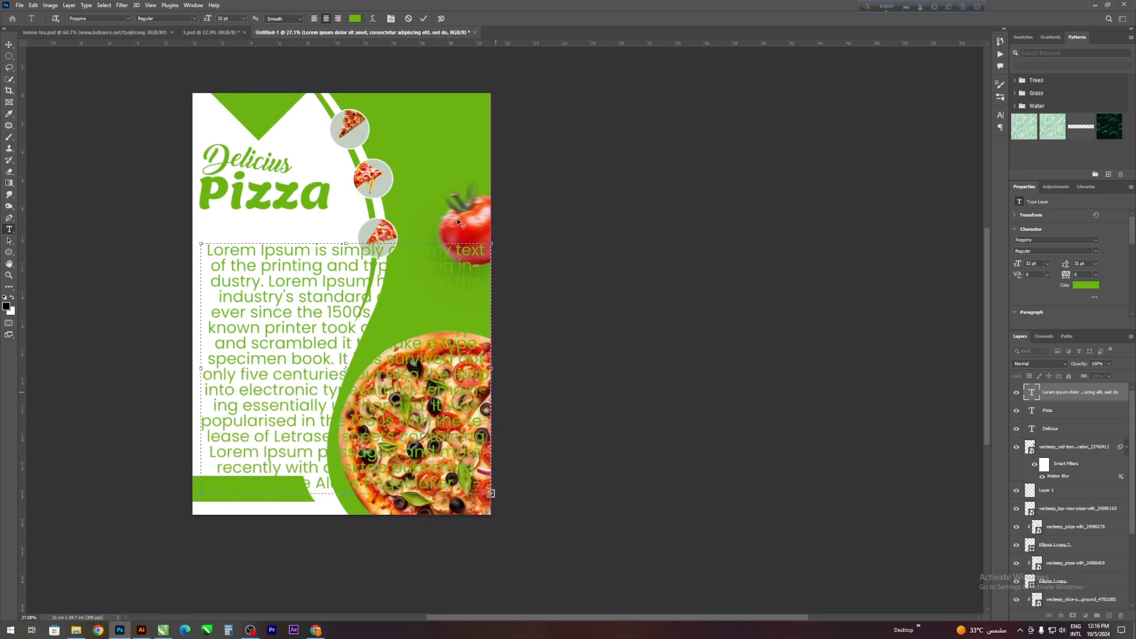
- Left-align the paragraph, scale it to about 30%, and place it beneath the "Delicius Pizza" title
{"action": "left_click", "coordinate": [313, 19]}
{"action": "left_click", "coordinate": [429, 19]}
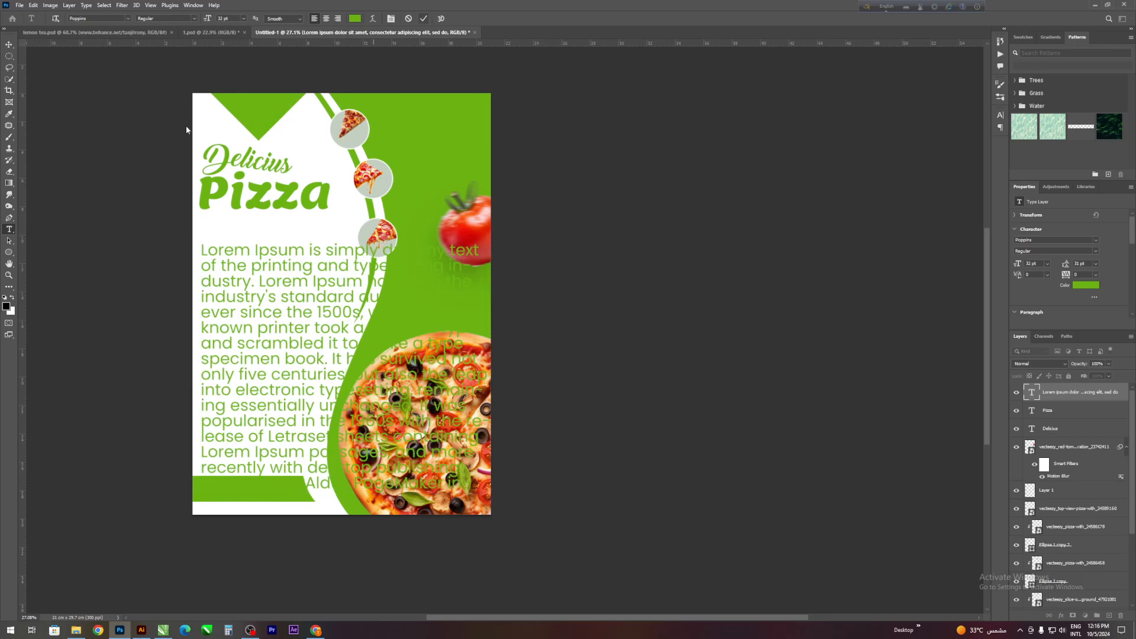
{"action": "left_click", "coordinate": [9, 47]}
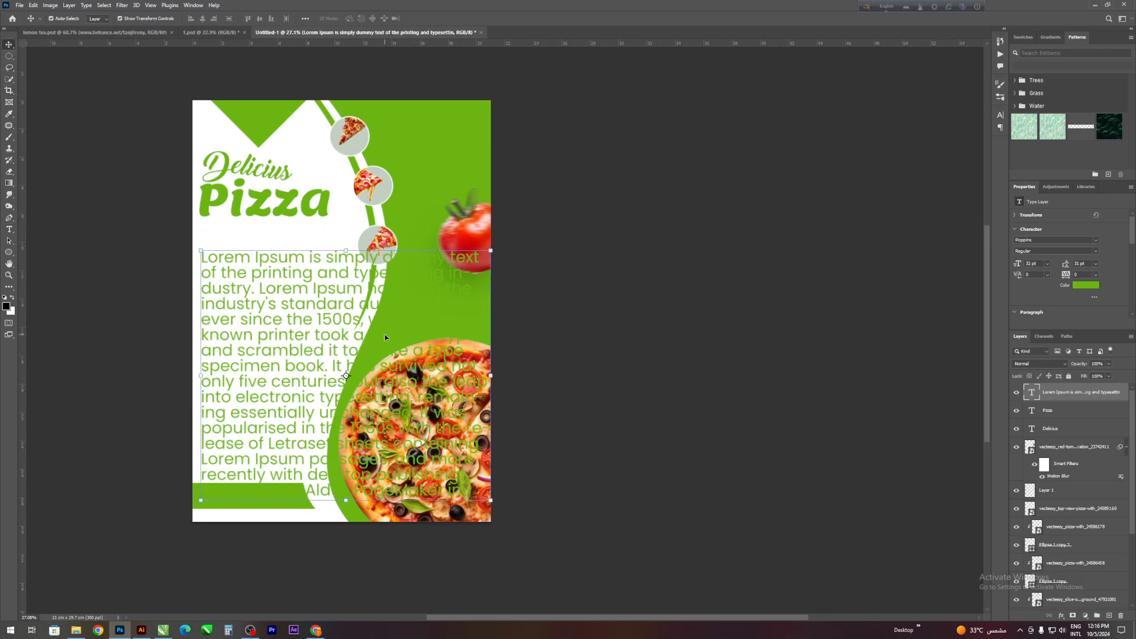
{"action": "left_click_drag", "start_coordinate": [491, 502], "coordinate": [339, 264]}
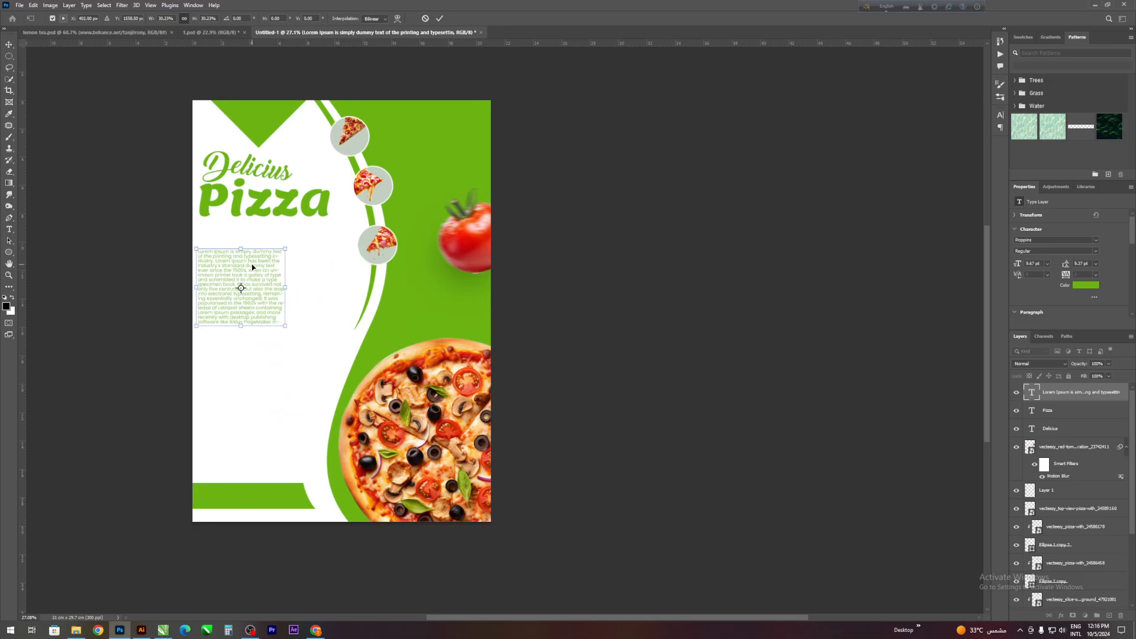
{"action": "left_click_drag", "start_coordinate": [252, 264], "coordinate": [251, 258]}
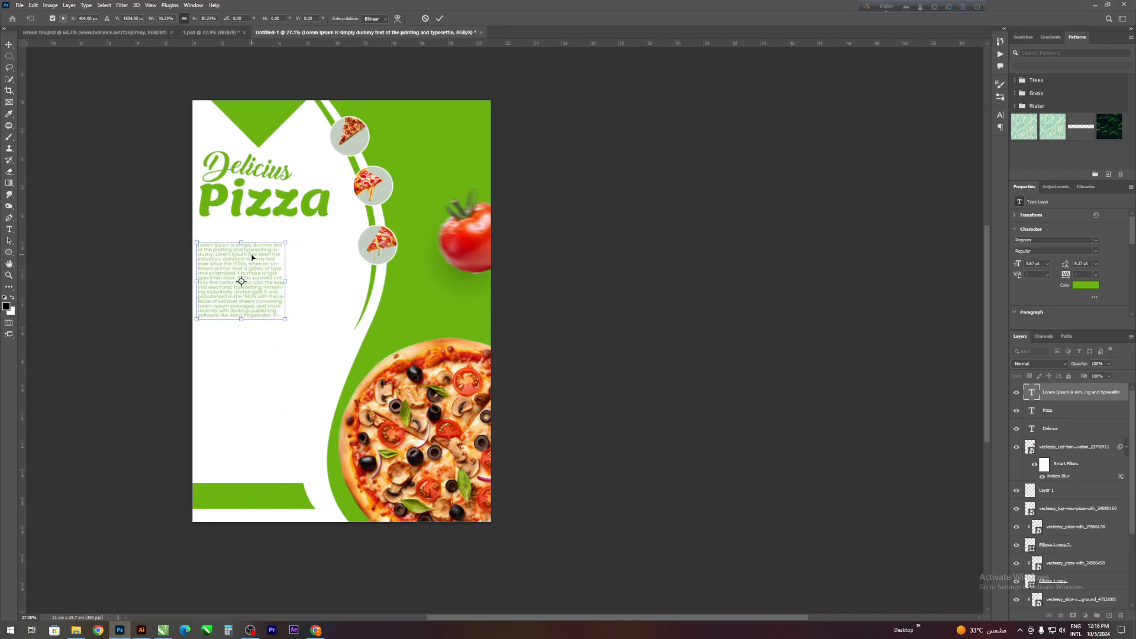
{"action": "key", "text": "Return"}
- Widen the paragraph's text box toward the pizza circles, reduce its height slightly, and move it closer to the title
{"action": "double_click", "coordinate": [251, 254]}
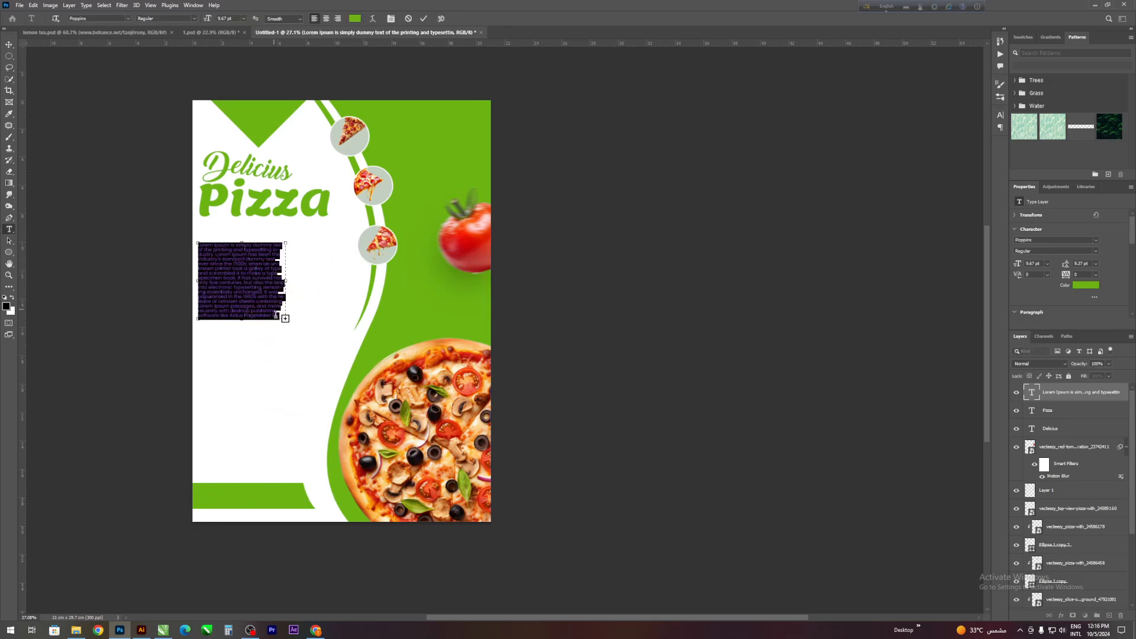
{"action": "left_click_drag", "start_coordinate": [286, 319], "coordinate": [355, 304]}
{"action": "left_click", "coordinate": [422, 19]}
{"action": "key", "text": "v"}
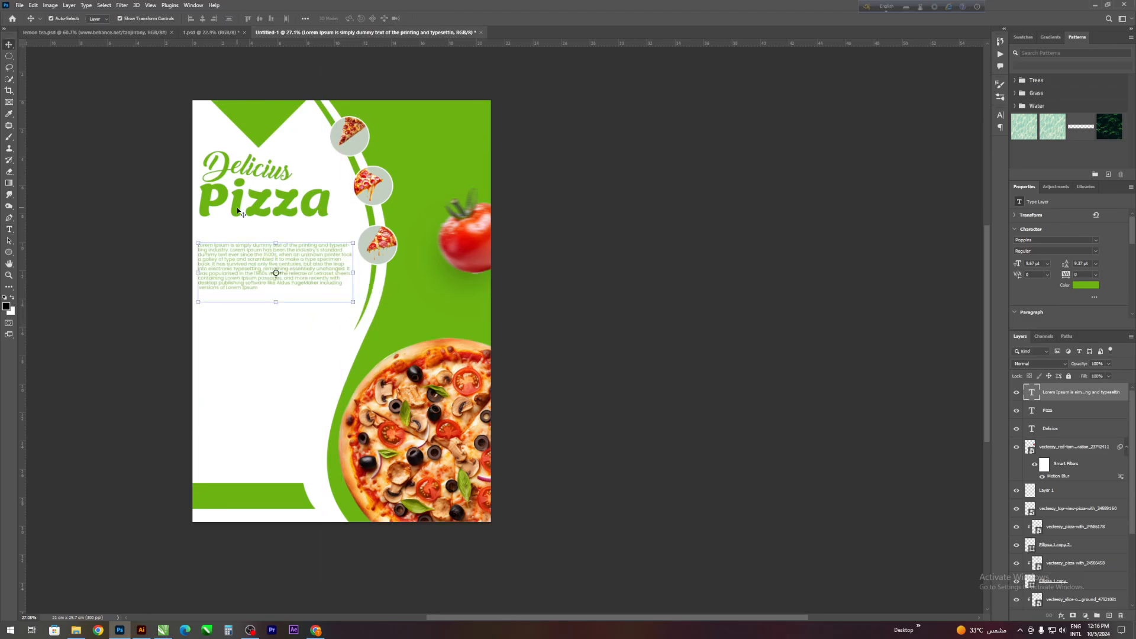
{"action": "scroll", "coordinate": [235, 226], "scroll_direction": "up", "scroll_amount": 1}
{"action": "left_click_drag", "start_coordinate": [233, 279], "coordinate": [234, 269]}
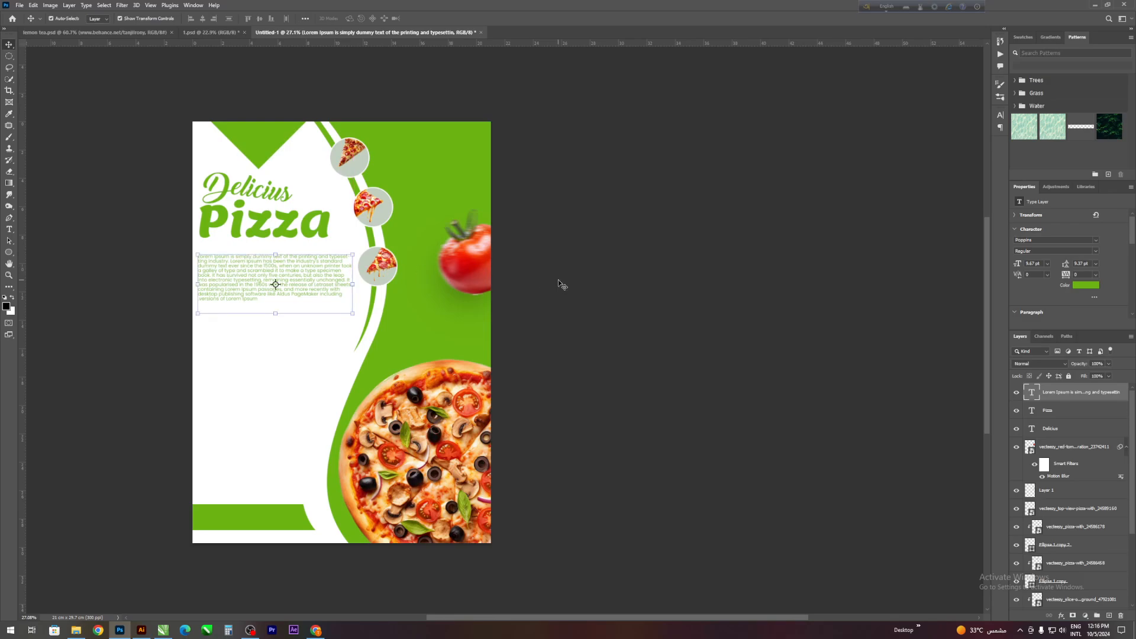
- Set the paragraph's font style to Bold and nudge the text slightly up toward the title
{"action": "left_click", "coordinate": [1091, 252]}
{"action": "left_click", "coordinate": [1042, 276]}
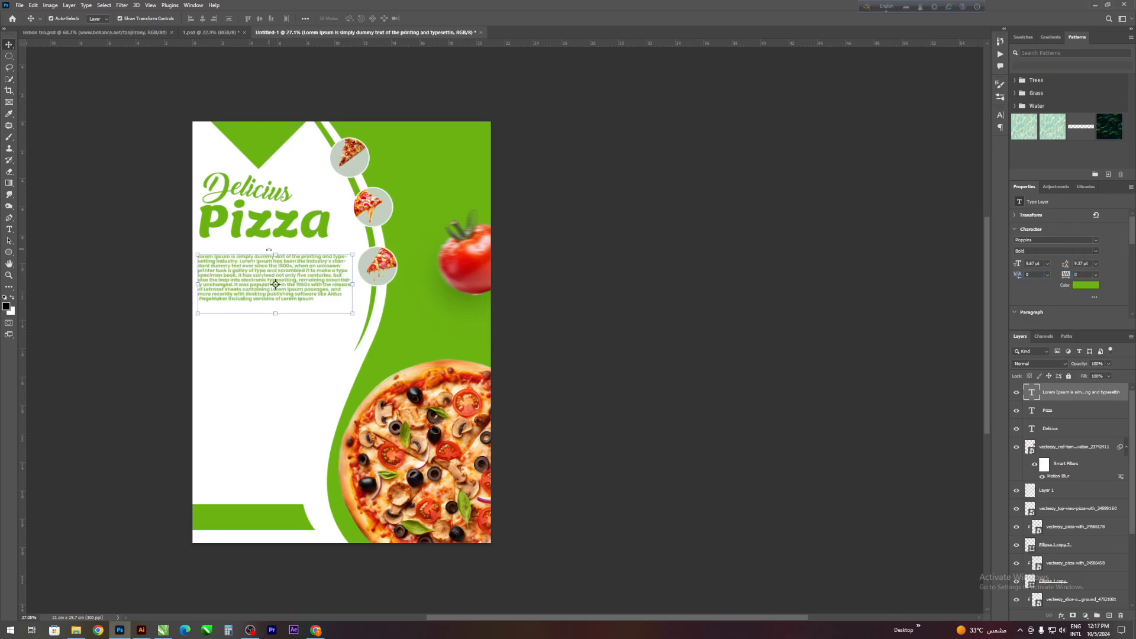
{"action": "left_click", "coordinate": [543, 193]}
{"action": "scroll", "coordinate": [142, 239], "scroll_direction": "down", "scroll_amount": 2}
{"action": "left_click_drag", "start_coordinate": [207, 233], "coordinate": [209, 230]}
{"action": "left_click", "coordinate": [501, 282]}
{"action": "scroll", "coordinate": [295, 263], "scroll_direction": "down", "scroll_amount": 4}
{"action": "scroll", "coordinate": [177, 251], "scroll_direction": "up", "scroll_amount": 5}
- Draw a custom cloud outline shape about 4.15 by 3.01 cm below the paragraph and fill it with the flyer's green
{"action": "left_click", "coordinate": [9, 252]}
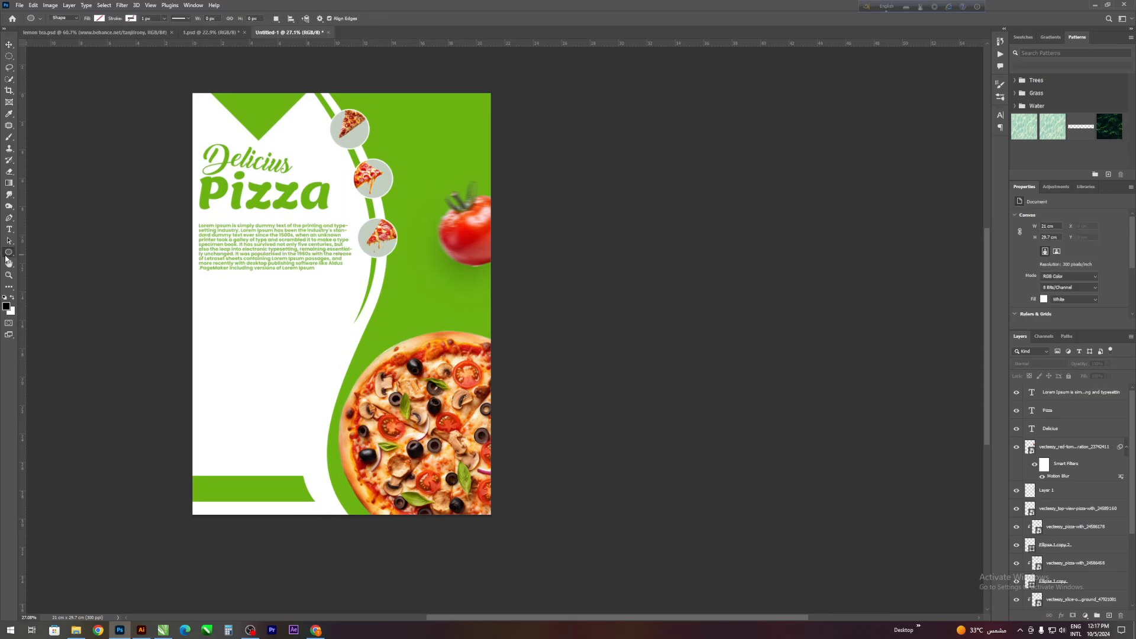
{"action": "left_click", "coordinate": [44, 295]}
{"action": "scroll", "coordinate": [213, 299], "scroll_direction": "down", "scroll_amount": 2}
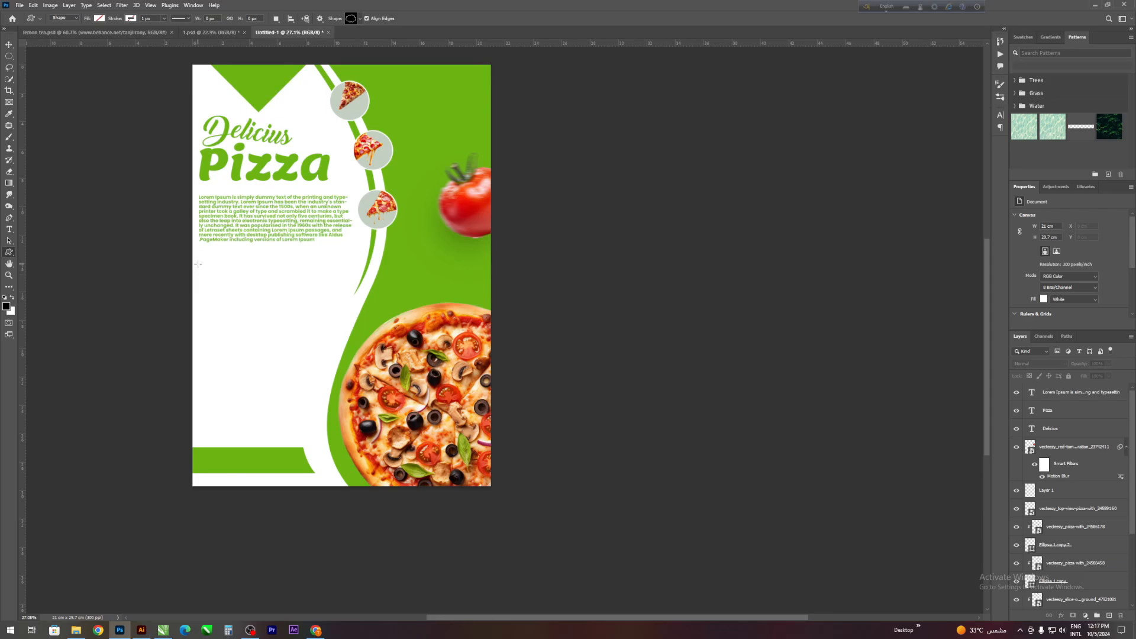
{"action": "left_click_drag", "start_coordinate": [197, 264], "coordinate": [286, 306]}
{"action": "left_click", "coordinate": [99, 19]}
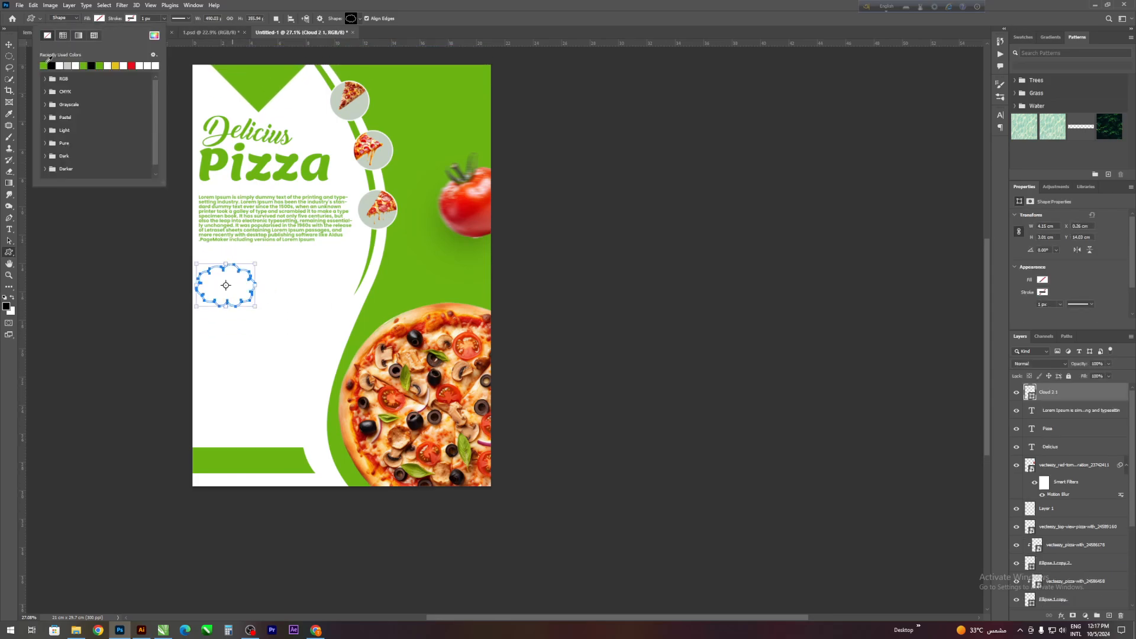
{"action": "left_click", "coordinate": [44, 65]}
- Duplicate the cloud outline and place the copy diagonally below and to the right of the original
{"action": "left_click", "coordinate": [9, 45]}
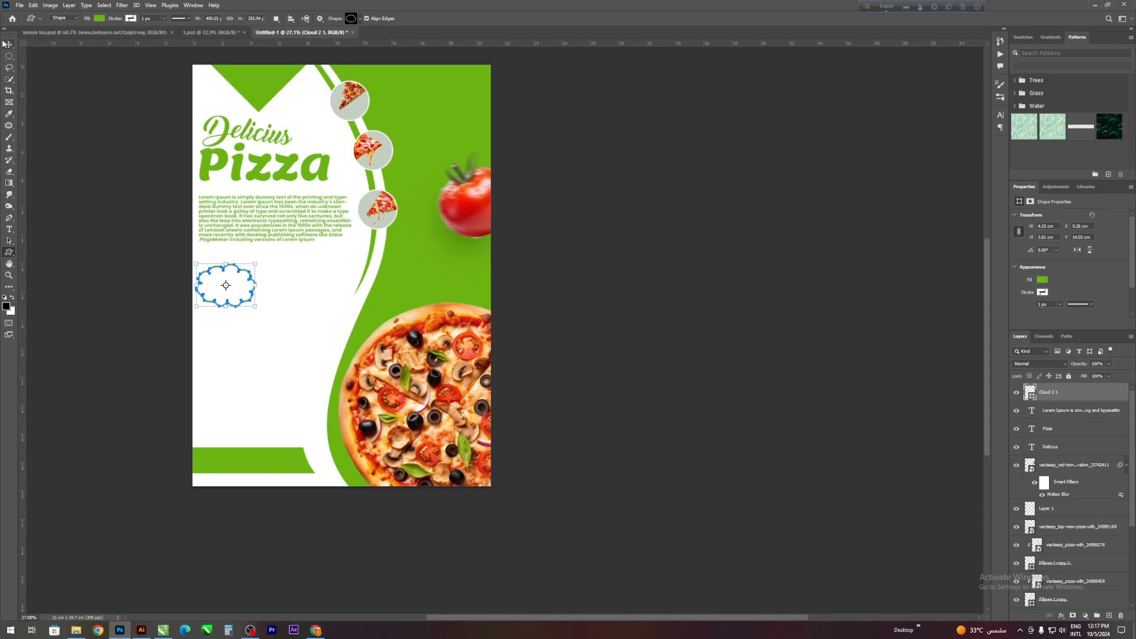
{"action": "left_click", "coordinate": [64, 212]}
{"action": "scroll", "coordinate": [253, 316], "scroll_direction": "up", "scroll_amount": 3}
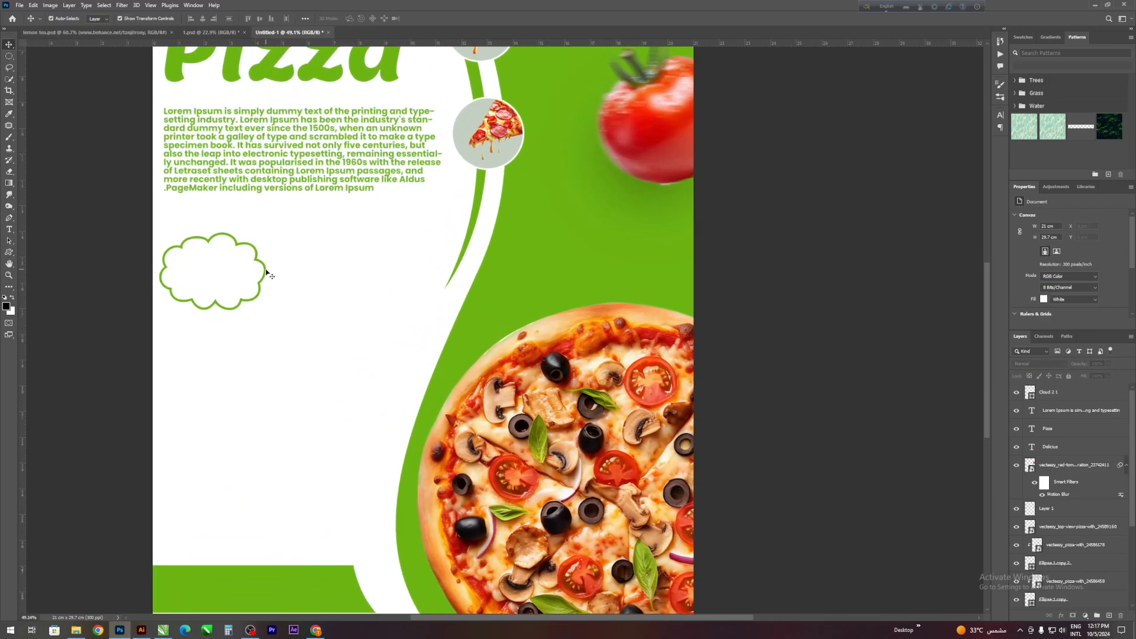
{"action": "left_click_drag", "start_coordinate": [264, 268], "coordinate": [409, 339]}
{"action": "scroll", "coordinate": [218, 322], "scroll_direction": "down", "scroll_amount": 3}
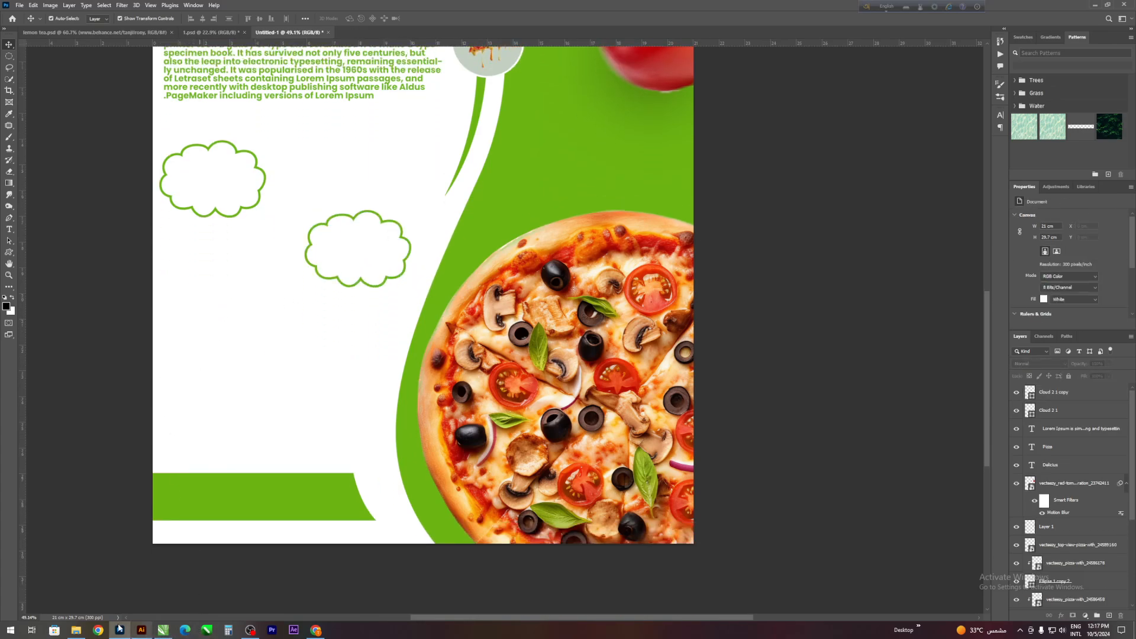
- Place the holy basil leaf image from File Explorer, scale it to about 8%, rotate it upright, and position it beside the large pizza
{"action": "left_click", "coordinate": [76, 630]}
{"action": "left_click_drag", "start_coordinate": [266, 52], "coordinate": [365, 419]}
{"action": "left_click_drag", "start_coordinate": [423, 327], "coordinate": [425, 327]}
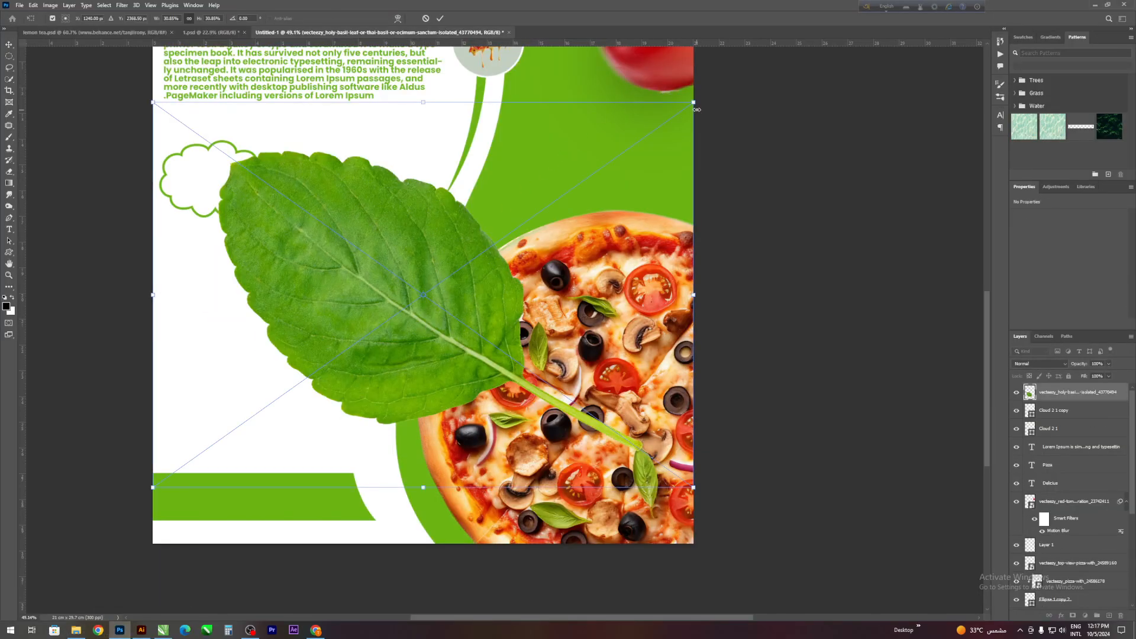
{"action": "left_click_drag", "start_coordinate": [696, 102], "coordinate": [356, 410]}
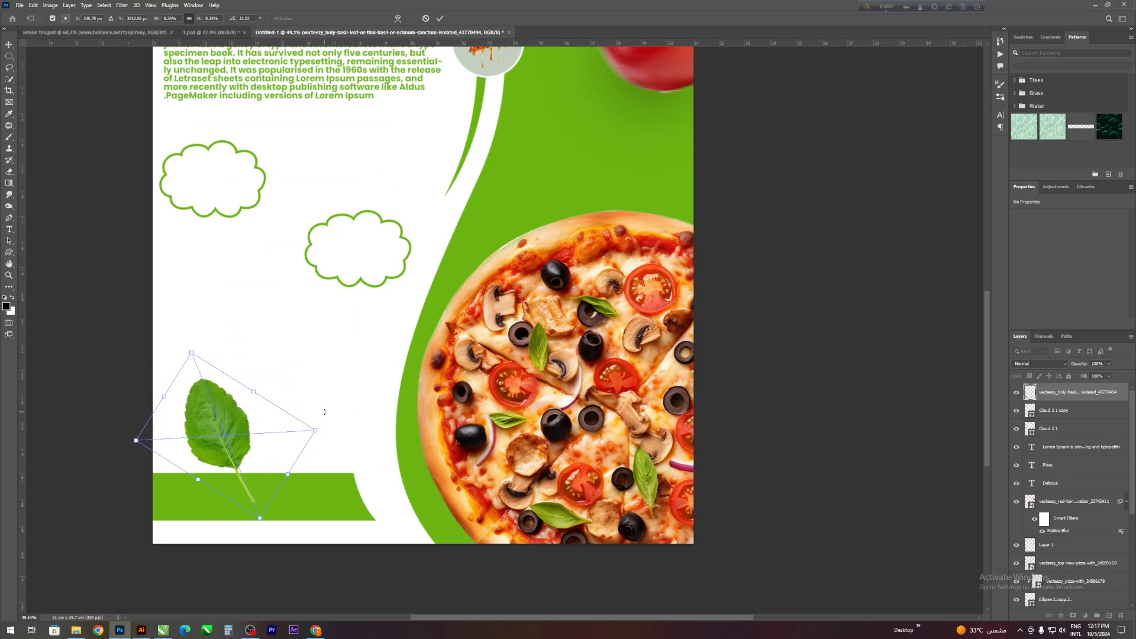
{"action": "left_click_drag", "start_coordinate": [282, 416], "coordinate": [386, 366]}
{"action": "left_click", "coordinate": [442, 19]}
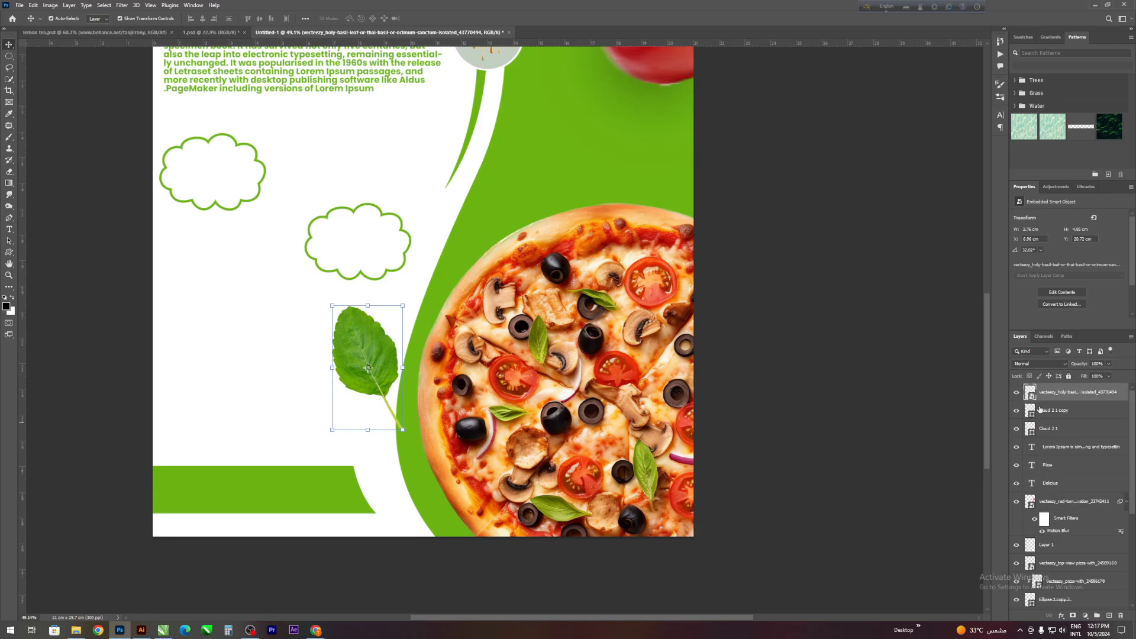
- Send the basil leaf behind the flyer's other shape and image layers and rotate it slightly
{"action": "key", "text": "ctrl+shift+bracketleft"}
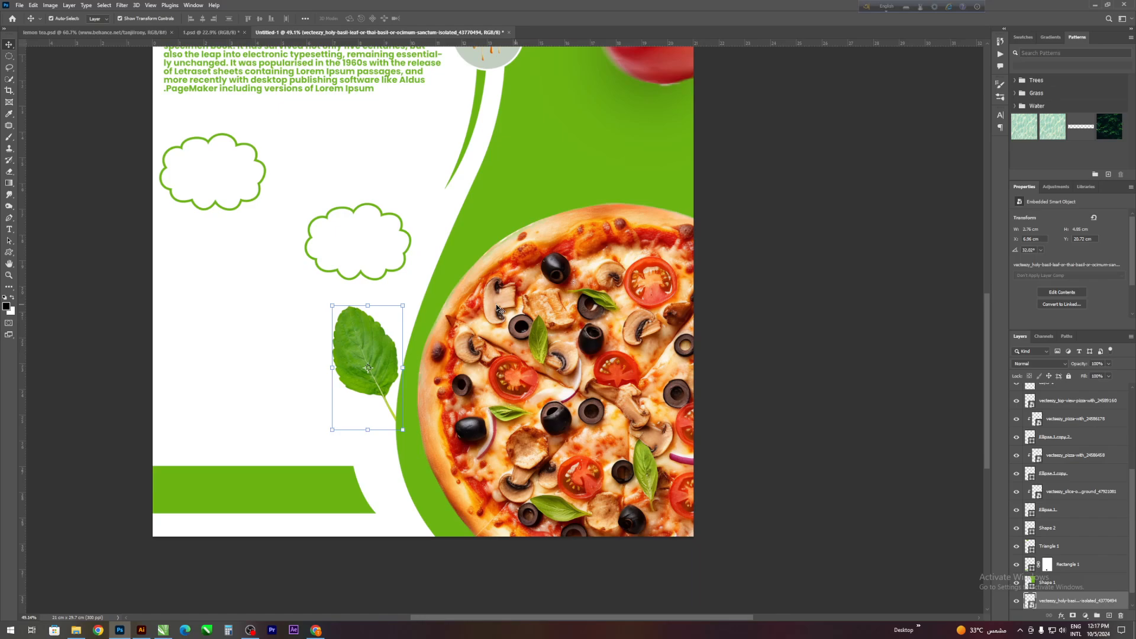
{"action": "left_click_drag", "start_coordinate": [407, 302], "coordinate": [408, 294]}
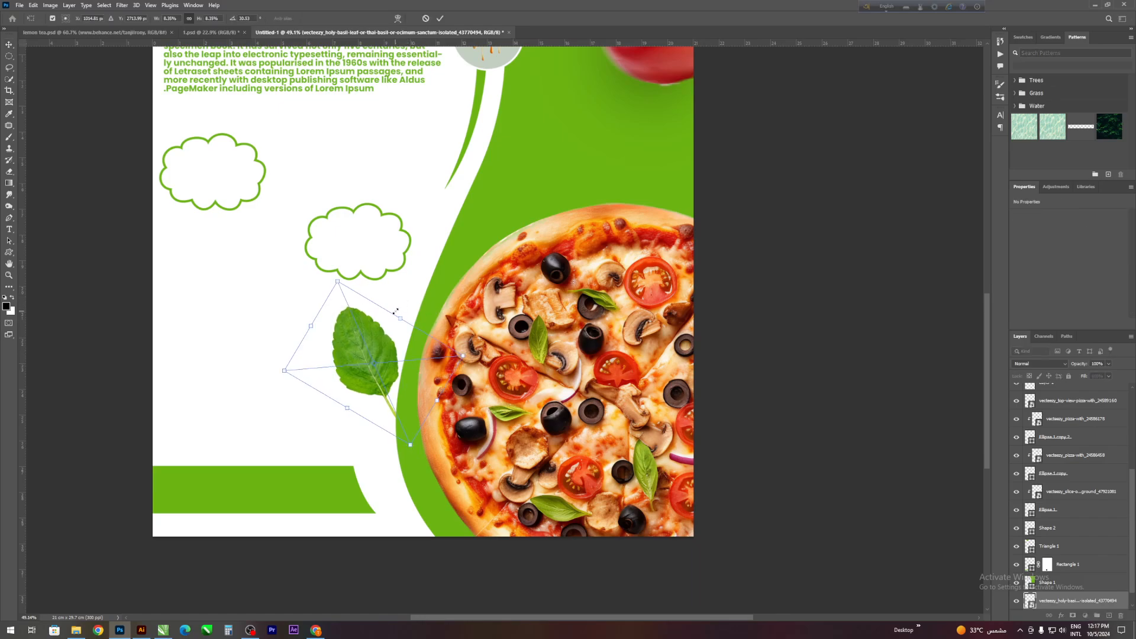
{"action": "key", "text": "Return"}
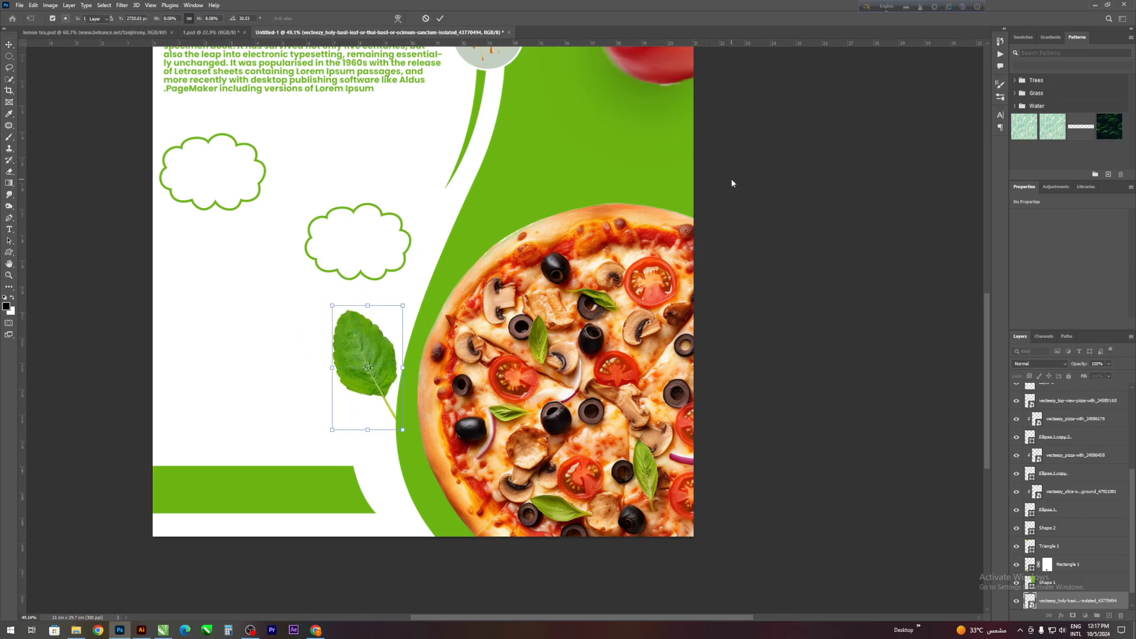
{"action": "left_click", "coordinate": [736, 195]}
{"action": "scroll", "coordinate": [274, 218], "scroll_direction": "up", "scroll_amount": 1}
{"action": "scroll", "coordinate": [304, 325], "scroll_direction": "down", "scroll_amount": 2}
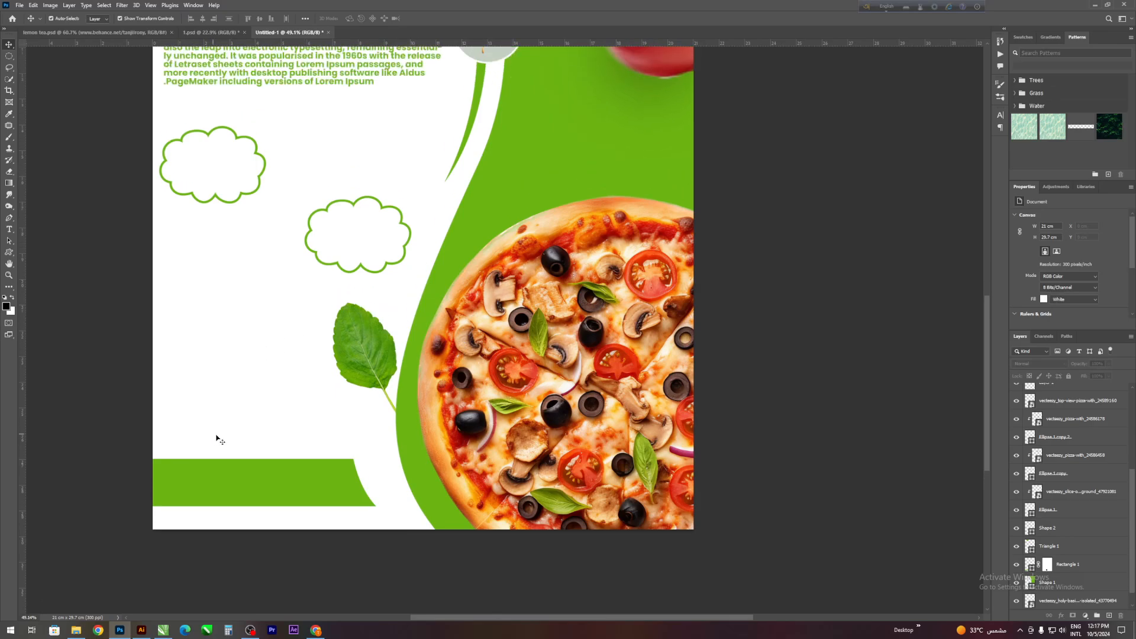
{"action": "scroll", "coordinate": [31, 253], "scroll_direction": "up", "scroll_amount": 2}
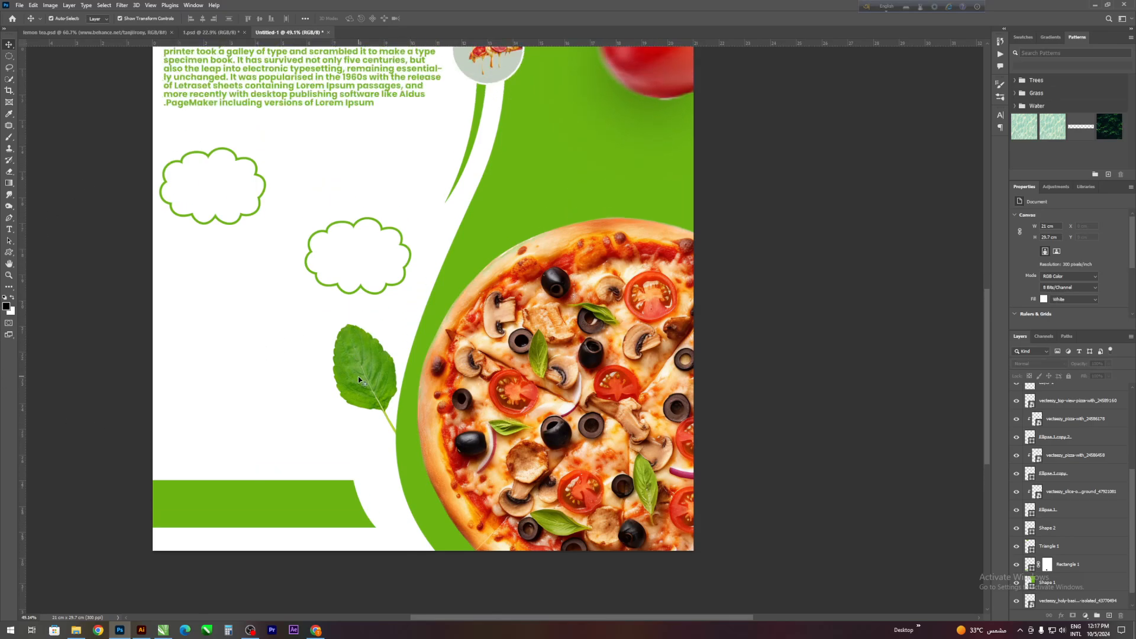
{"action": "scroll", "coordinate": [358, 380], "scroll_direction": "up", "scroll_amount": 1}
{"action": "scroll", "coordinate": [358, 414], "scroll_direction": "down", "scroll_amount": 3}
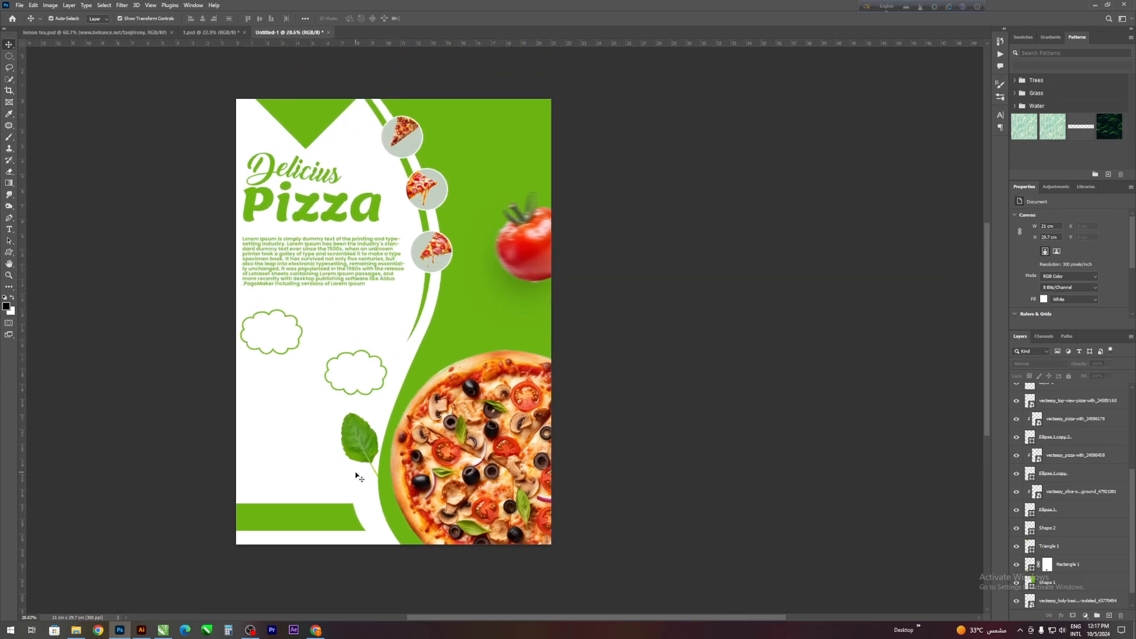
- Duplicate the basil leaf and rotate the copy stem-up between the green triangle and the first pizza circle
{"action": "left_click_drag", "start_coordinate": [358, 445], "coordinate": [359, 157]}
{"action": "left_click_drag", "start_coordinate": [386, 110], "coordinate": [363, 73]}
{"action": "mouse_move", "coordinate": [359, 137]}
{"action": "left_mouse_down"}
{"action": "mouse_move", "coordinate": [370, 126]}
{"action": "mouse_move", "coordinate": [358, 136]}
{"action": "left_mouse_up"}
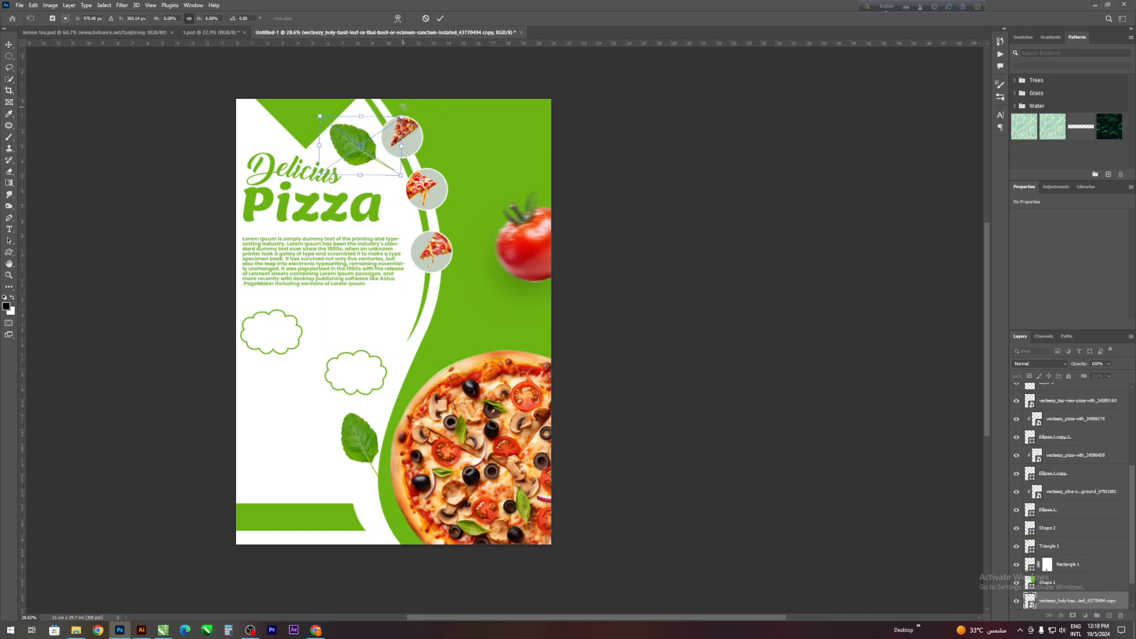
{"action": "left_click_drag", "start_coordinate": [402, 108], "coordinate": [281, 336]}
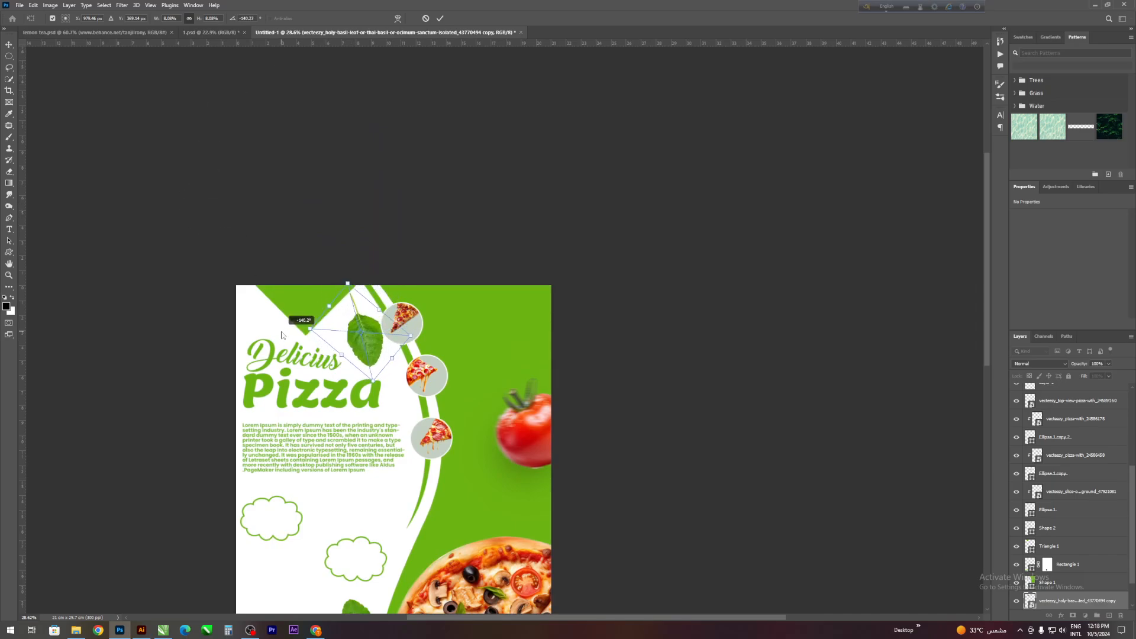
{"action": "left_click_drag", "start_coordinate": [365, 338], "coordinate": [365, 320]}
{"action": "left_click_drag", "start_coordinate": [448, 313], "coordinate": [437, 370]}
{"action": "left_click_drag", "start_coordinate": [372, 316], "coordinate": [365, 318]}
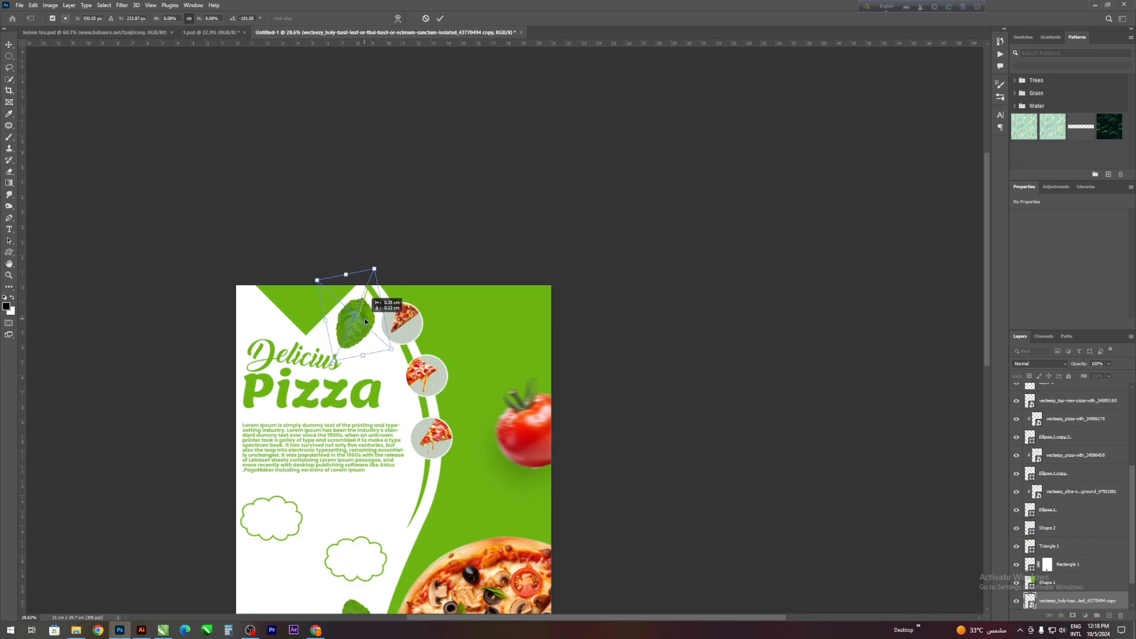
{"action": "key", "text": "Return"}
- Apply a Motion Blur filter with its preset values to the basil leaf near the flyer's upper edge
{"action": "scroll", "coordinate": [418, 342], "scroll_direction": "down", "scroll_amount": 1}
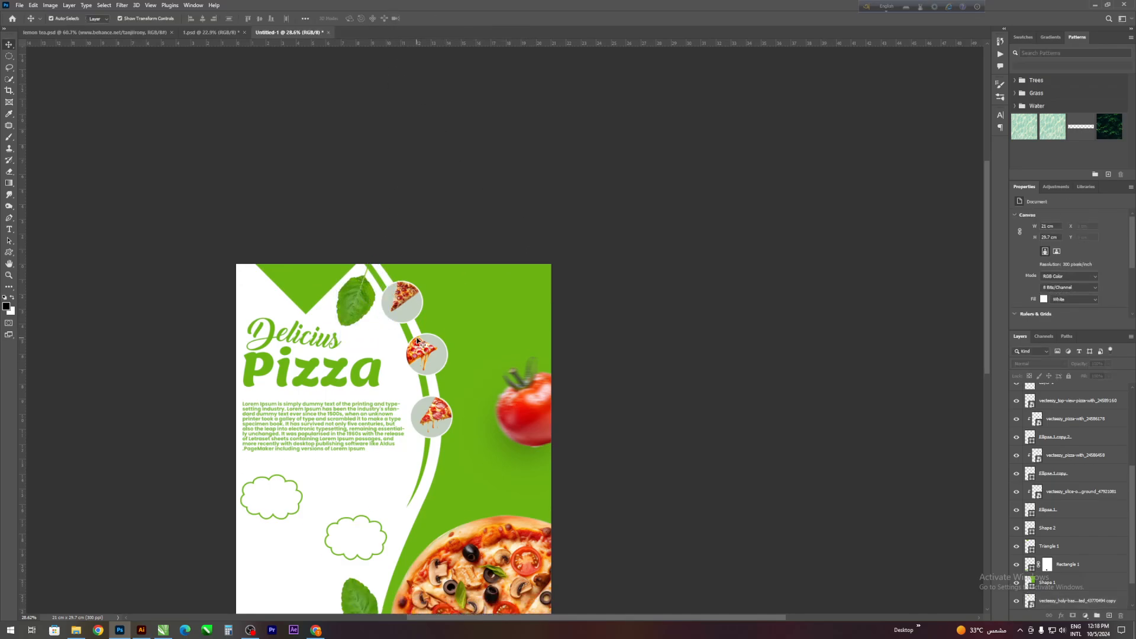
{"action": "scroll", "coordinate": [355, 334], "scroll_direction": "down", "scroll_amount": 4}
{"action": "scroll", "coordinate": [385, 397], "scroll_direction": "down", "scroll_amount": 3}
{"action": "scroll", "coordinate": [354, 377], "scroll_direction": "up", "scroll_amount": 1}
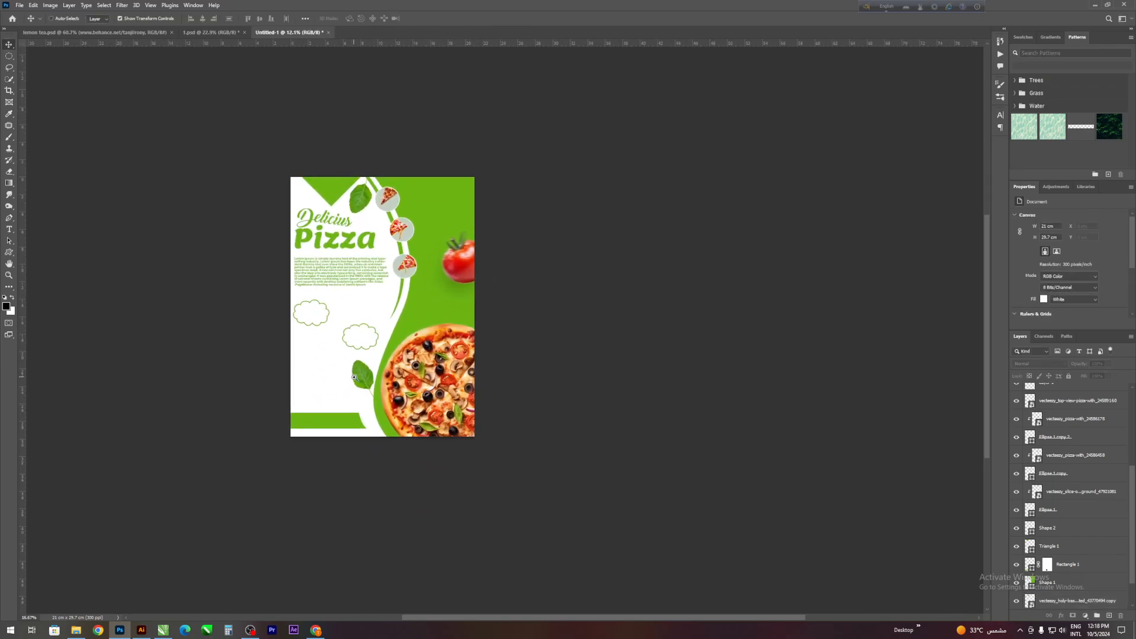
{"action": "scroll", "coordinate": [355, 377], "scroll_direction": "up", "scroll_amount": 2}
{"action": "scroll", "coordinate": [360, 374], "scroll_direction": "up", "scroll_amount": 1}
{"action": "left_click", "coordinate": [367, 183]}
{"action": "left_click", "coordinate": [121, 6]}
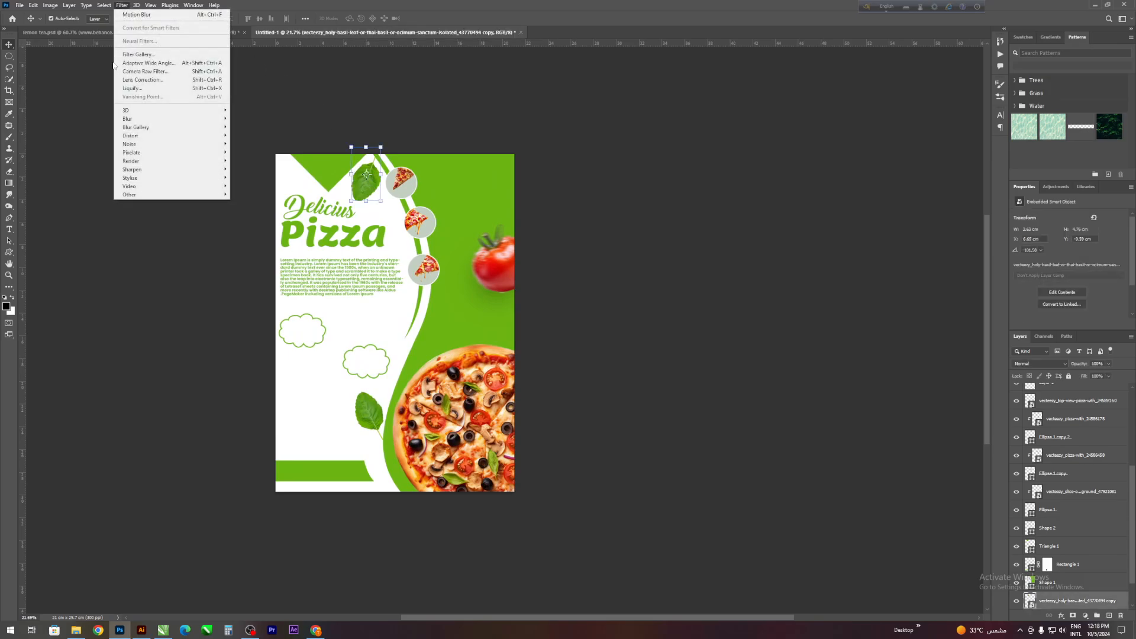
{"action": "mouse_move", "coordinate": [136, 119]}
{"action": "left_click", "coordinate": [258, 169]}
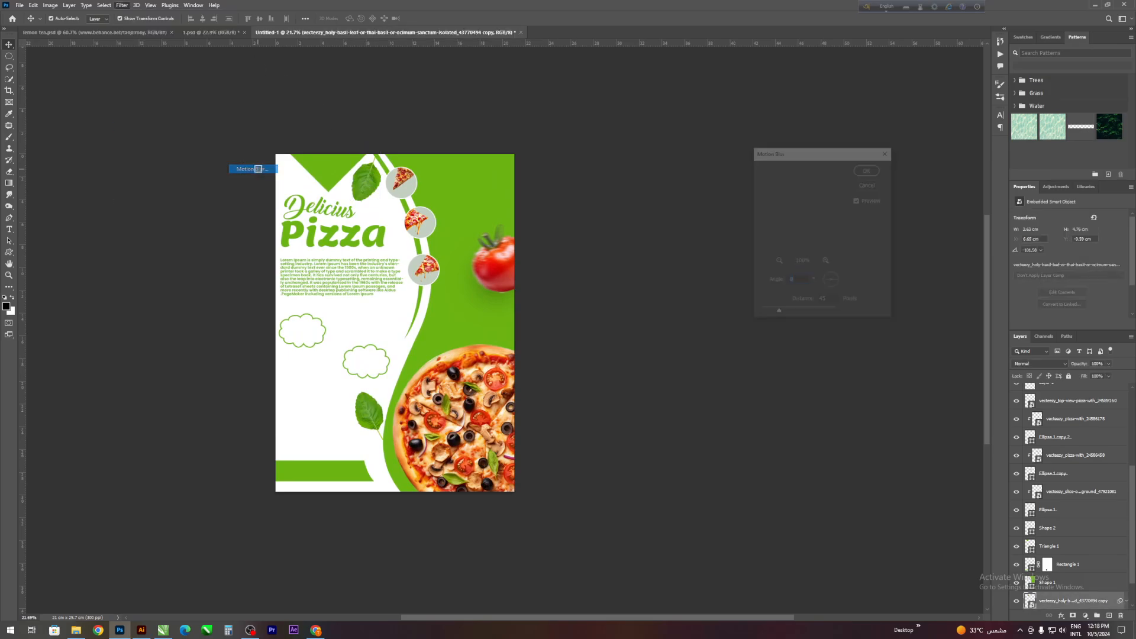
{"action": "left_click", "coordinate": [868, 168]}
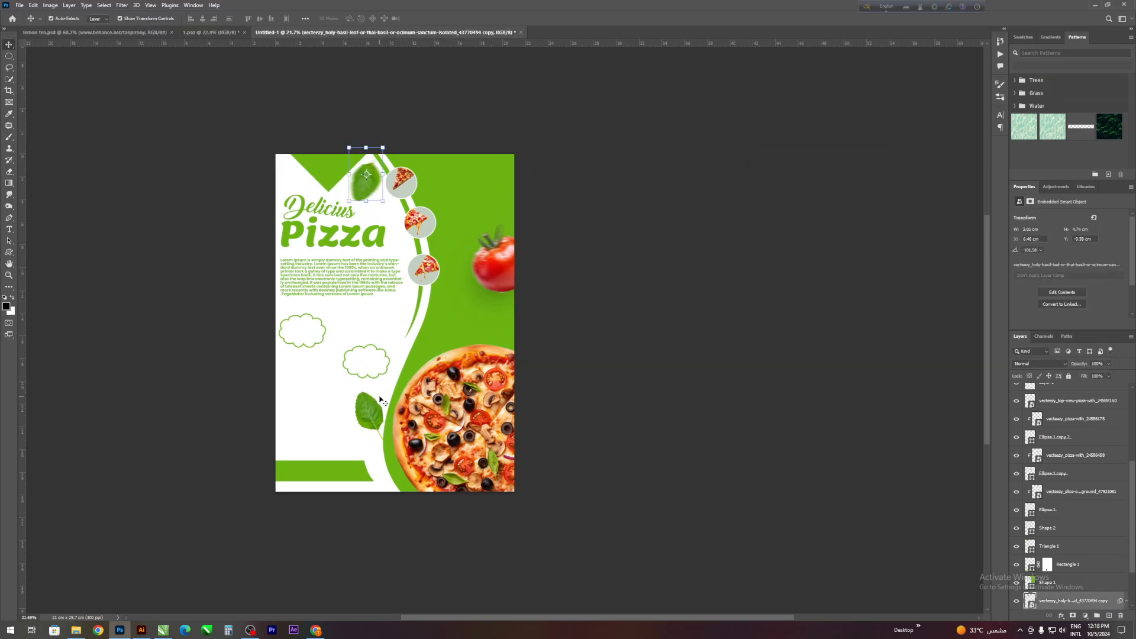
- Apply the same Motion Blur filter to the lower basil leaf beside the large pizza
{"action": "left_click", "coordinate": [110, 4]}
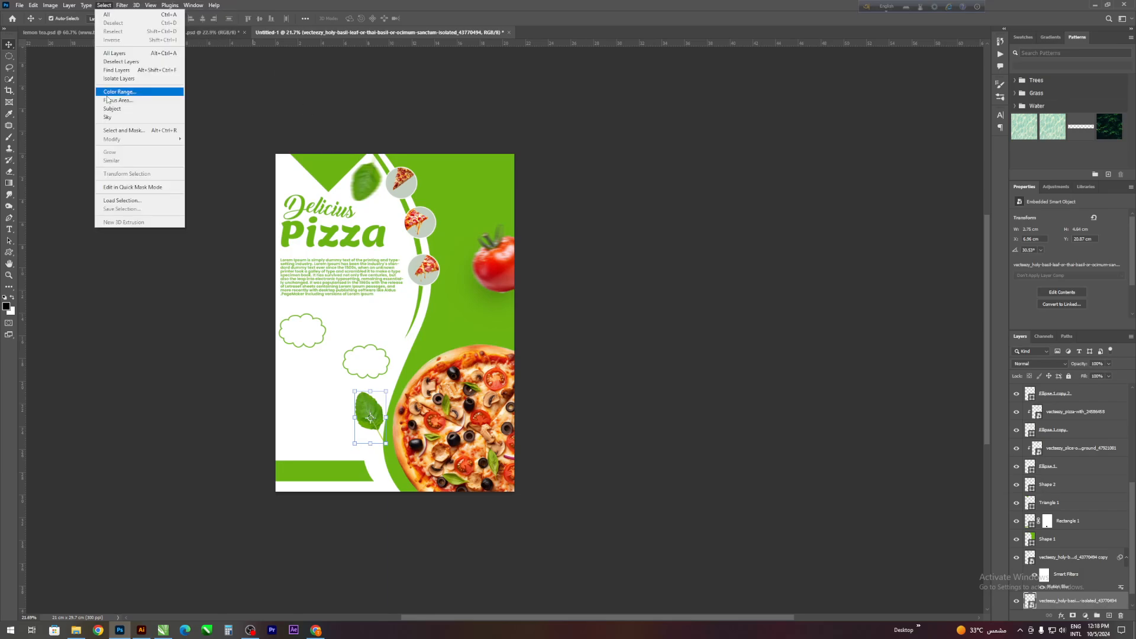
{"action": "mouse_move", "coordinate": [151, 119]}
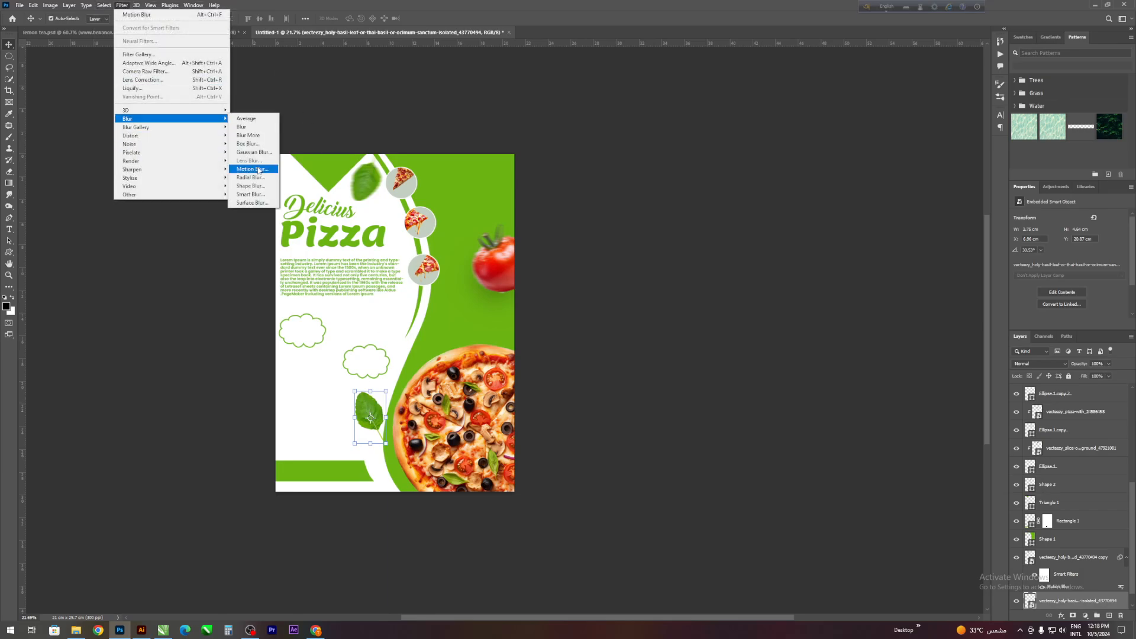
{"action": "left_click", "coordinate": [260, 168]}
{"action": "left_click", "coordinate": [868, 170]}
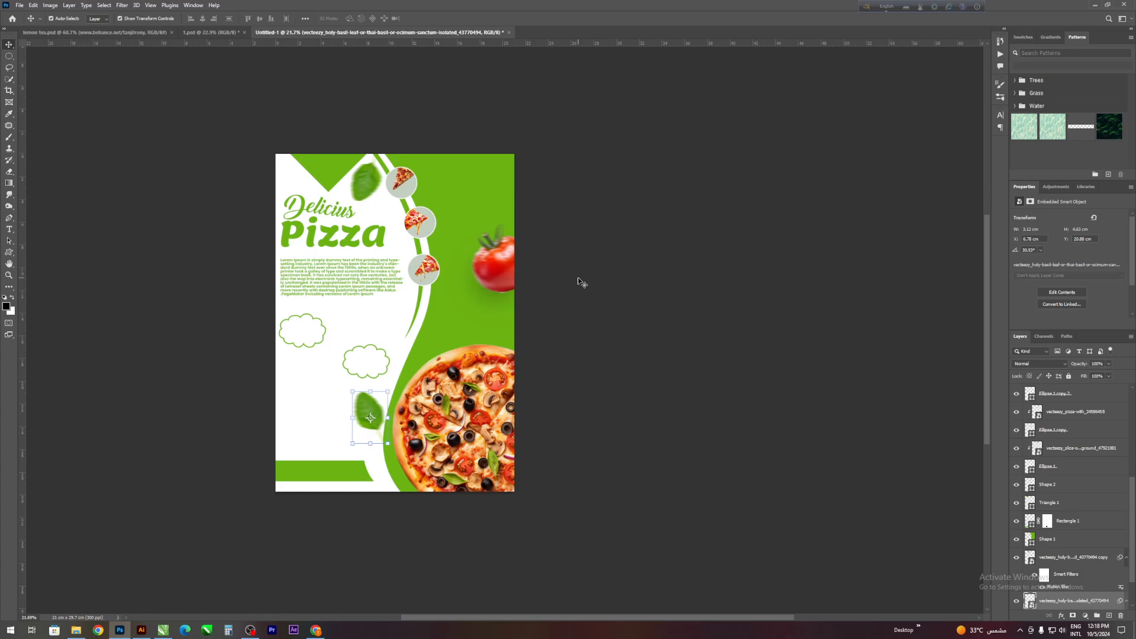
{"action": "left_click", "coordinate": [580, 283]}
- Place the flying-lettuces vegetable clip art from the pizza poster folder onto the flyer at its default size
{"action": "left_click", "coordinate": [78, 631]}
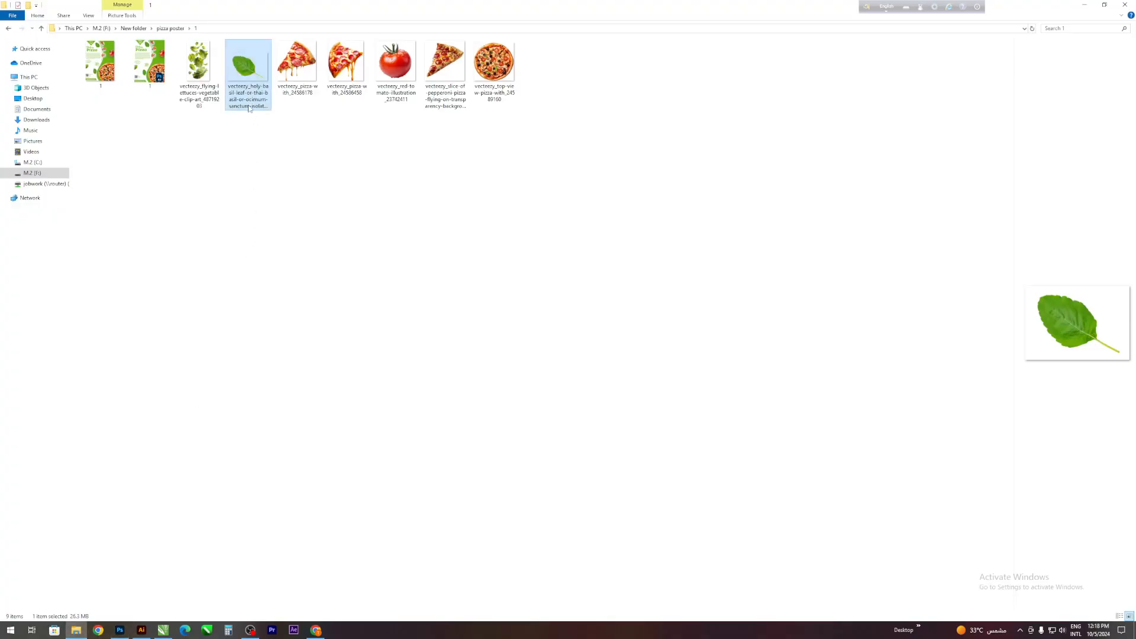
{"action": "left_click_drag", "start_coordinate": [199, 66], "coordinate": [384, 325]}
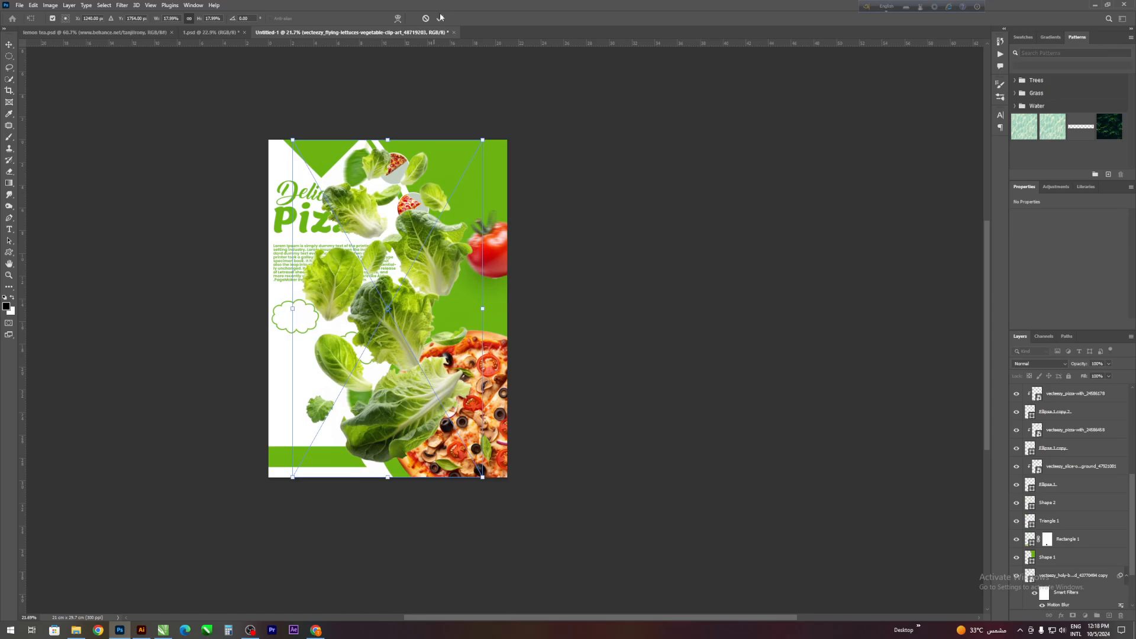
{"action": "left_click", "coordinate": [441, 17]}
{"action": "scroll", "coordinate": [254, 278], "scroll_direction": "down", "scroll_amount": 1}
{"action": "scroll", "coordinate": [233, 276], "scroll_direction": "up", "scroll_amount": 1}
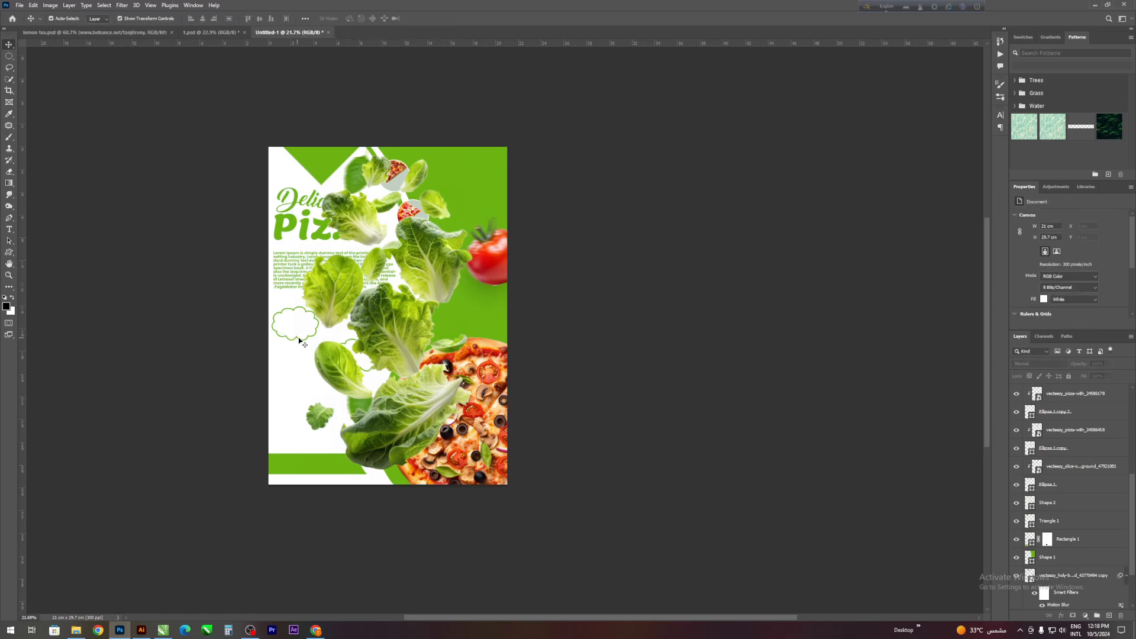
- Lasso the oblong leaf beside the lower cloud and add a layer mask that hides the rest of the lettuce image
{"action": "left_click", "coordinate": [8, 67]}
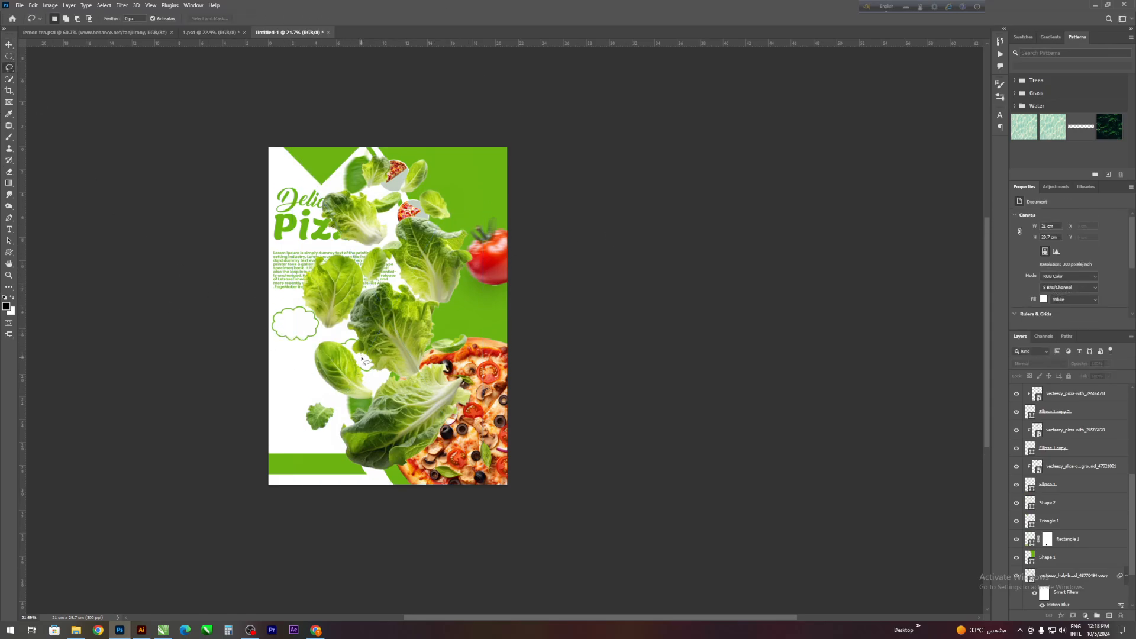
{"action": "left_click_drag", "start_coordinate": [352, 341], "coordinate": [352, 350]}
{"action": "left_click_drag", "start_coordinate": [353, 342], "coordinate": [354, 343]}
{"action": "scroll", "coordinate": [347, 398], "scroll_direction": "down", "scroll_amount": 1}
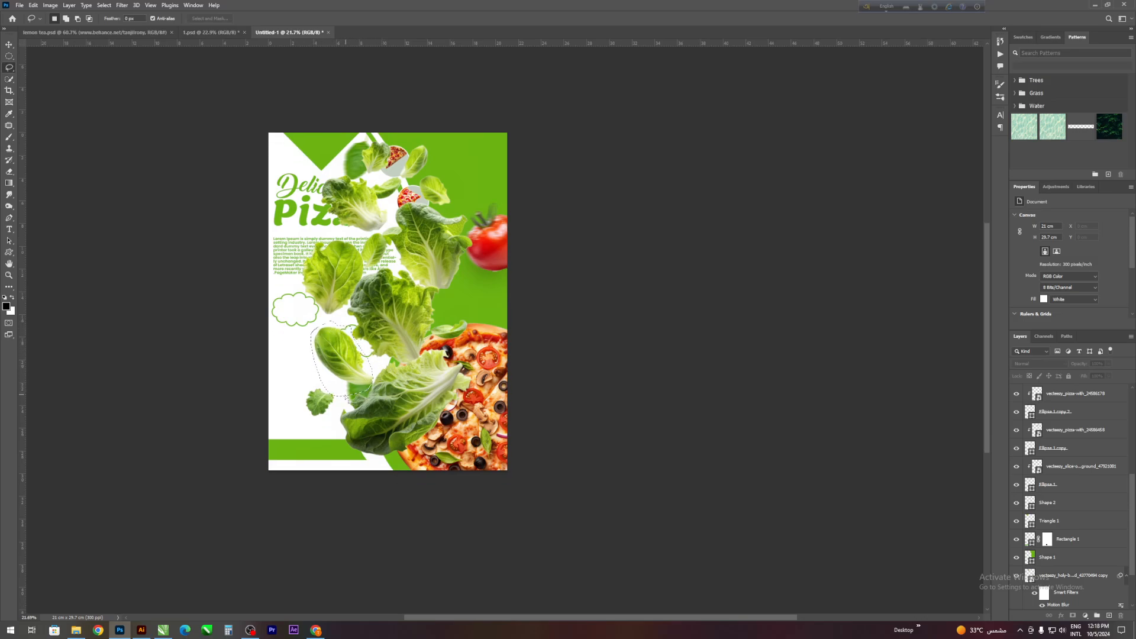
{"action": "mouse_move", "coordinate": [315, 384]}
{"action": "left_mouse_down"}
{"action": "mouse_move", "coordinate": [343, 395]}
{"action": "mouse_move", "coordinate": [320, 411]}
{"action": "mouse_move", "coordinate": [315, 379]}
{"action": "left_mouse_up"}
{"action": "scroll", "coordinate": [1069, 415], "scroll_direction": "up", "scroll_amount": 3}
{"action": "left_click", "coordinate": [1068, 401]}
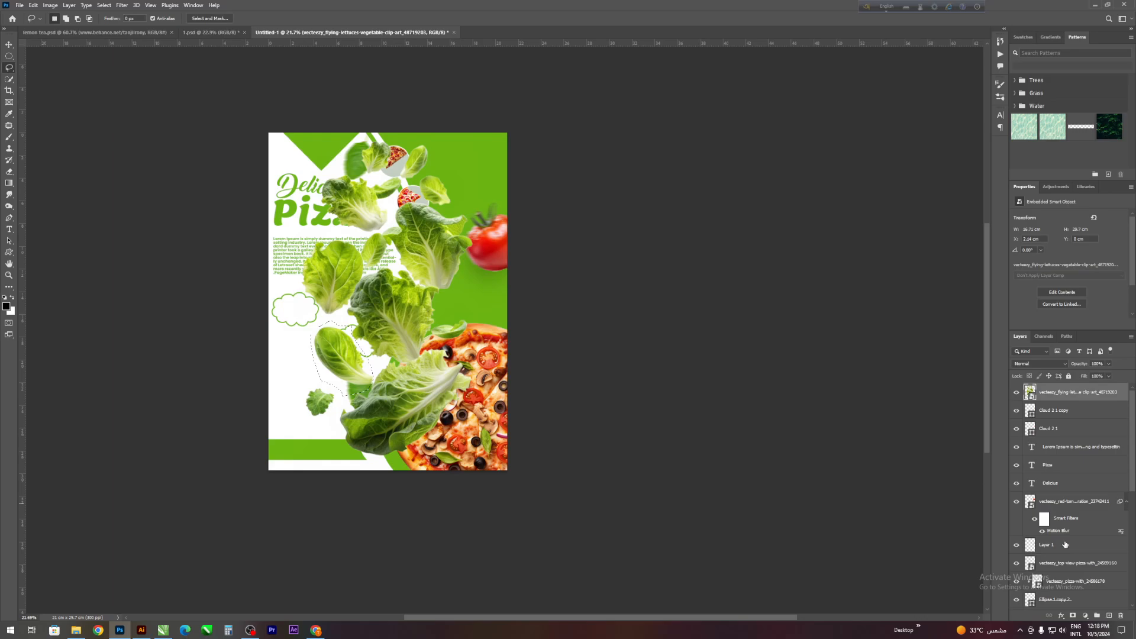
{"action": "left_click", "coordinate": [1073, 617]}
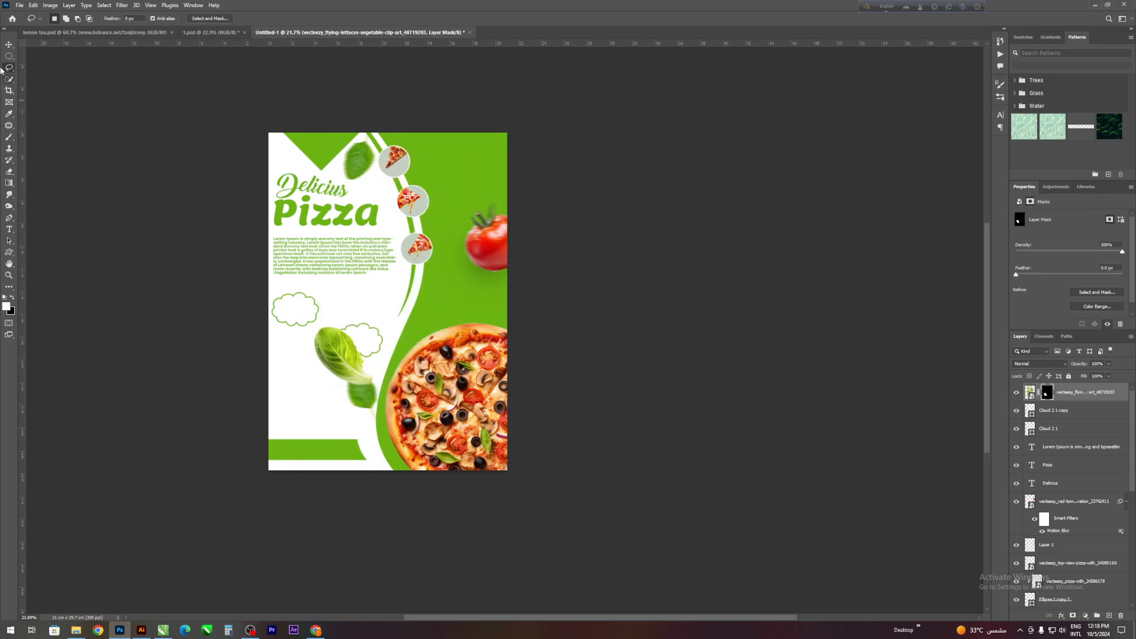
- Convert the masked lettuce leaf layer to a smart object
{"action": "left_click", "coordinate": [13, 42]}
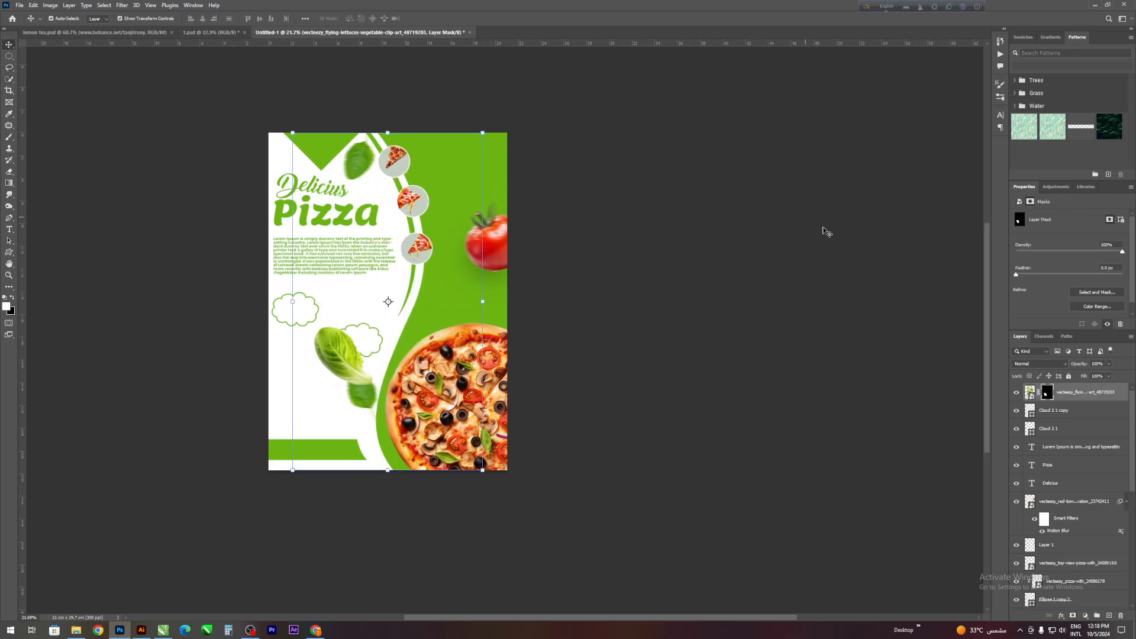
{"action": "right_click", "coordinate": [1089, 401]}
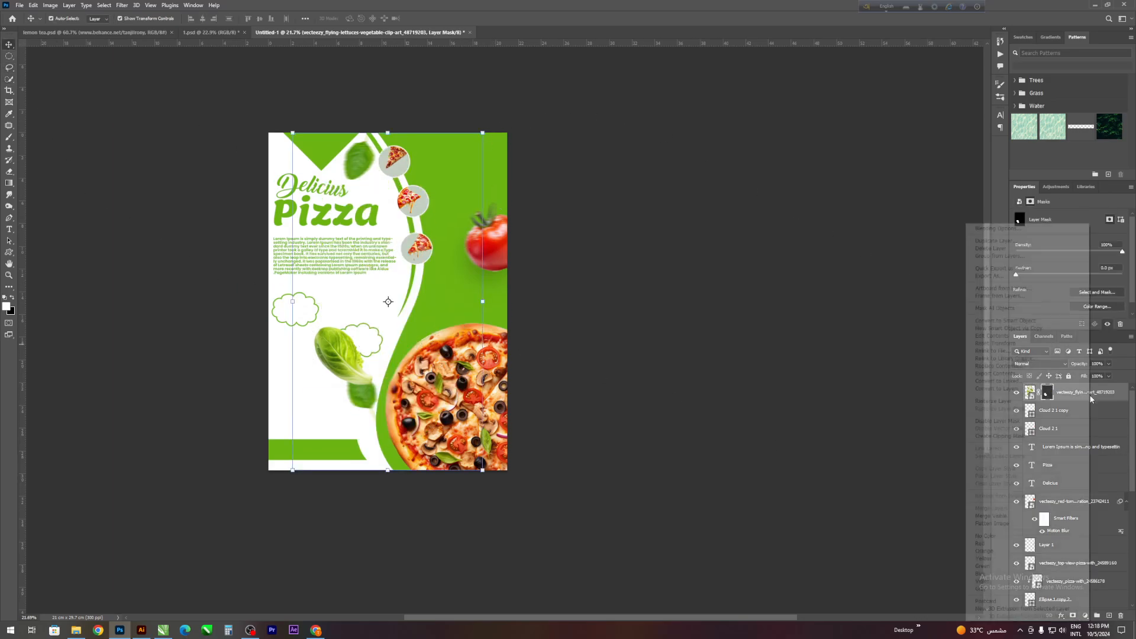
{"action": "left_click", "coordinate": [1047, 321]}
{"action": "scroll", "coordinate": [466, 292], "scroll_direction": "up", "scroll_amount": 1}
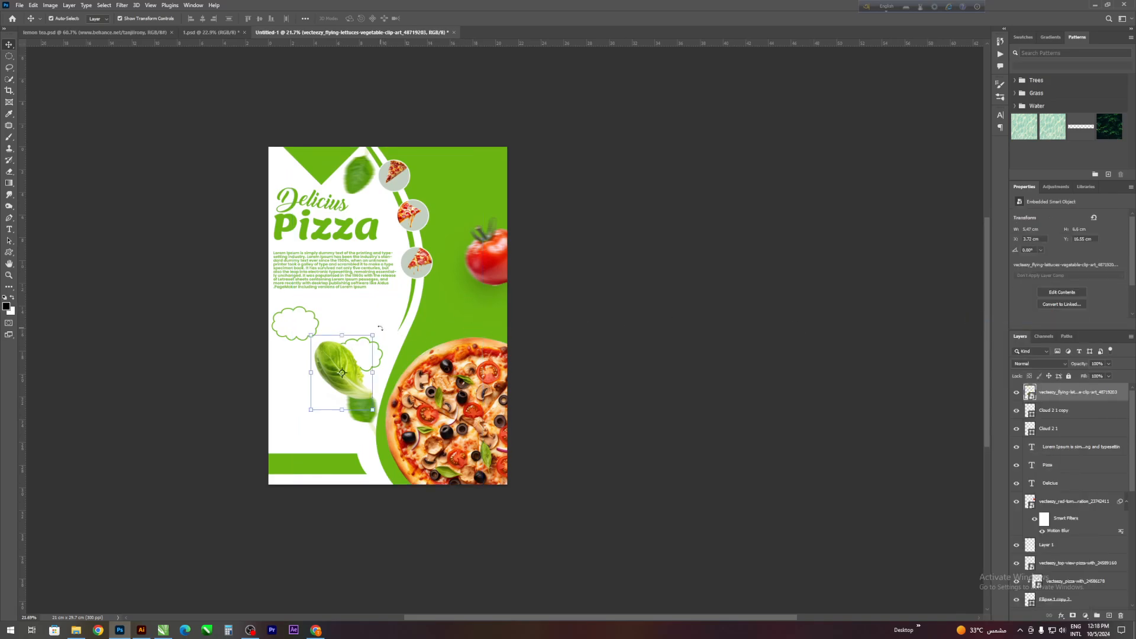
- Flip the lettuce leaf vertically, rotate it nearly half a turn, and place it partly off the flyer's left edge below the first cloud
{"action": "left_click_drag", "start_coordinate": [379, 328], "coordinate": [377, 373]}
{"action": "key", "text": "ctrl+z"}
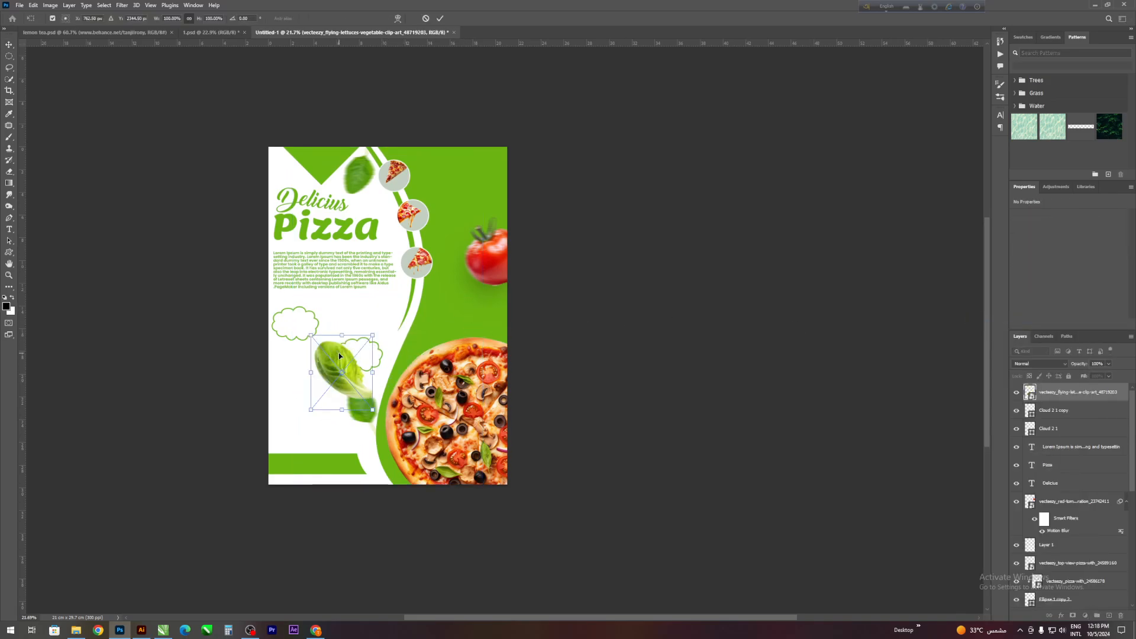
{"action": "right_click", "coordinate": [340, 353]}
{"action": "left_click", "coordinate": [354, 524]}
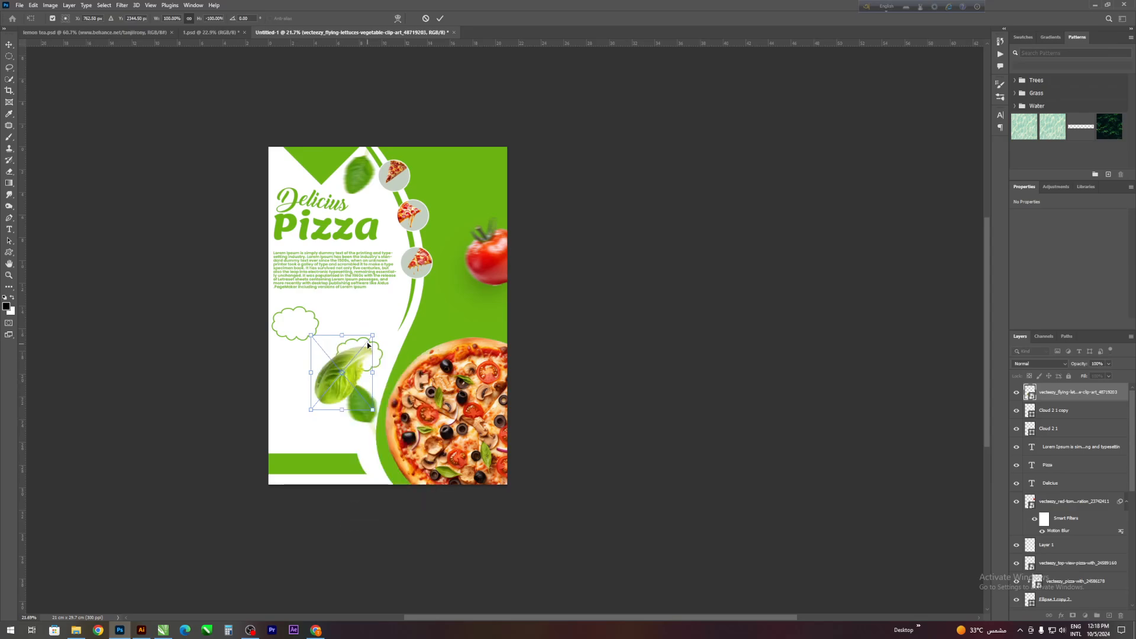
{"action": "left_click_drag", "start_coordinate": [378, 325], "coordinate": [275, 456]}
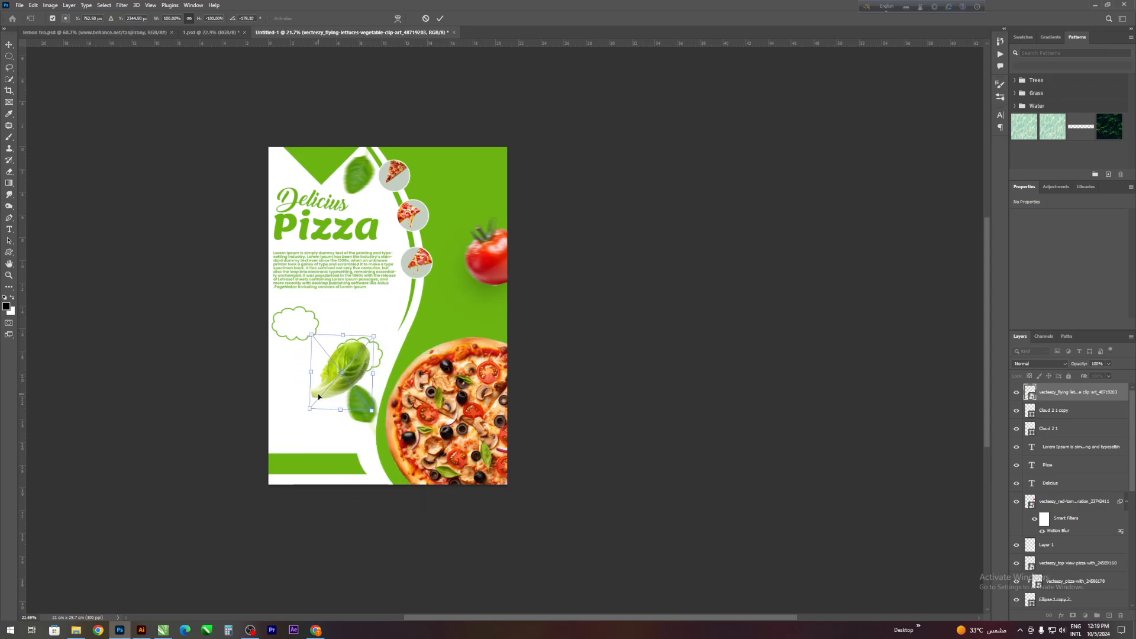
{"action": "left_click_drag", "start_coordinate": [347, 363], "coordinate": [292, 359]}
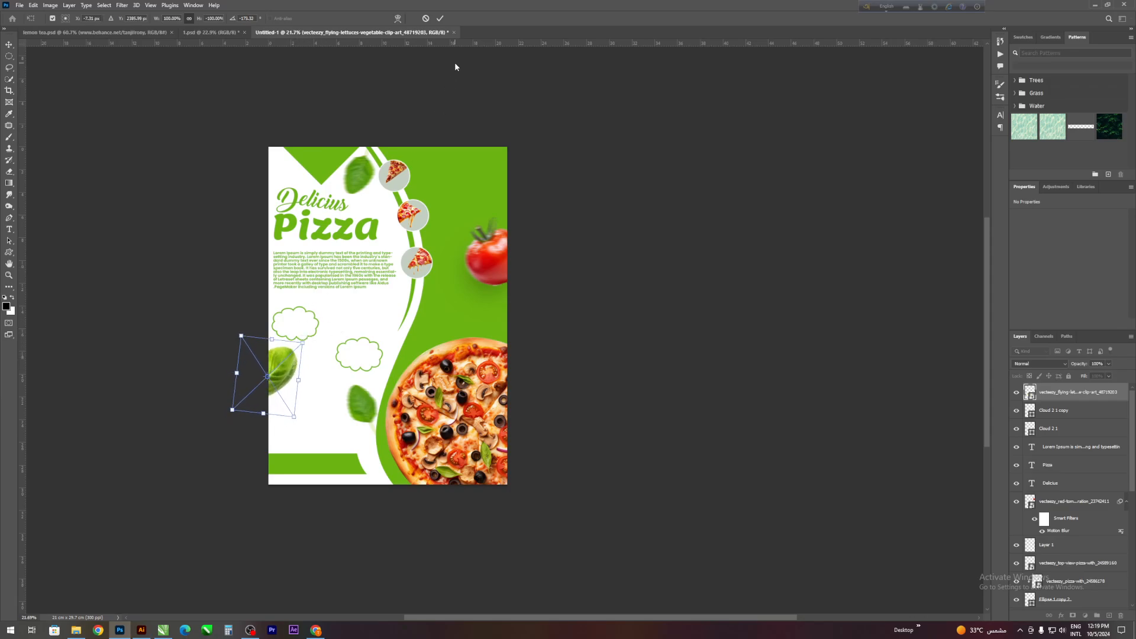
{"action": "left_click", "coordinate": [440, 19]}
{"action": "left_click", "coordinate": [523, 268]}
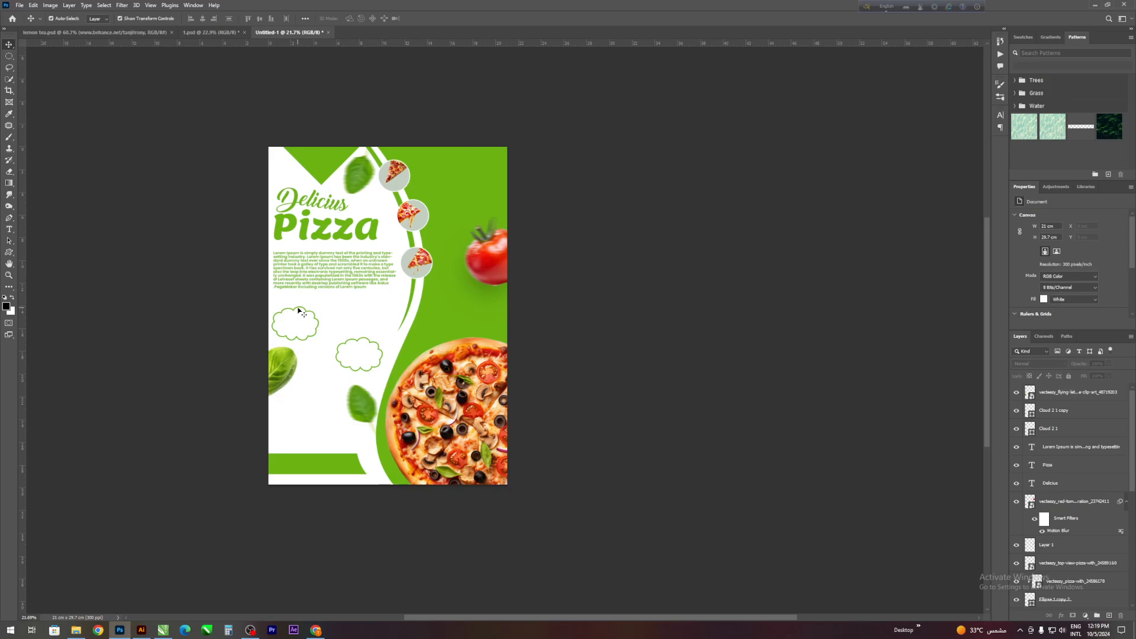
- Select both cloud outlines and move them together slightly upward, closer to the body text
{"action": "left_click_drag", "start_coordinate": [261, 306], "coordinate": [347, 340]}
{"action": "left_click", "coordinate": [348, 339]}
{"action": "left_click", "coordinate": [257, 314]}
{"action": "left_click_drag", "start_coordinate": [247, 309], "coordinate": [361, 333]}
{"action": "key", "text": "ctrl+t"}
{"action": "key", "text": "Return"}
{"action": "left_click", "coordinate": [655, 305]}
{"action": "scroll", "coordinate": [592, 312], "scroll_direction": "down", "scroll_amount": 1}
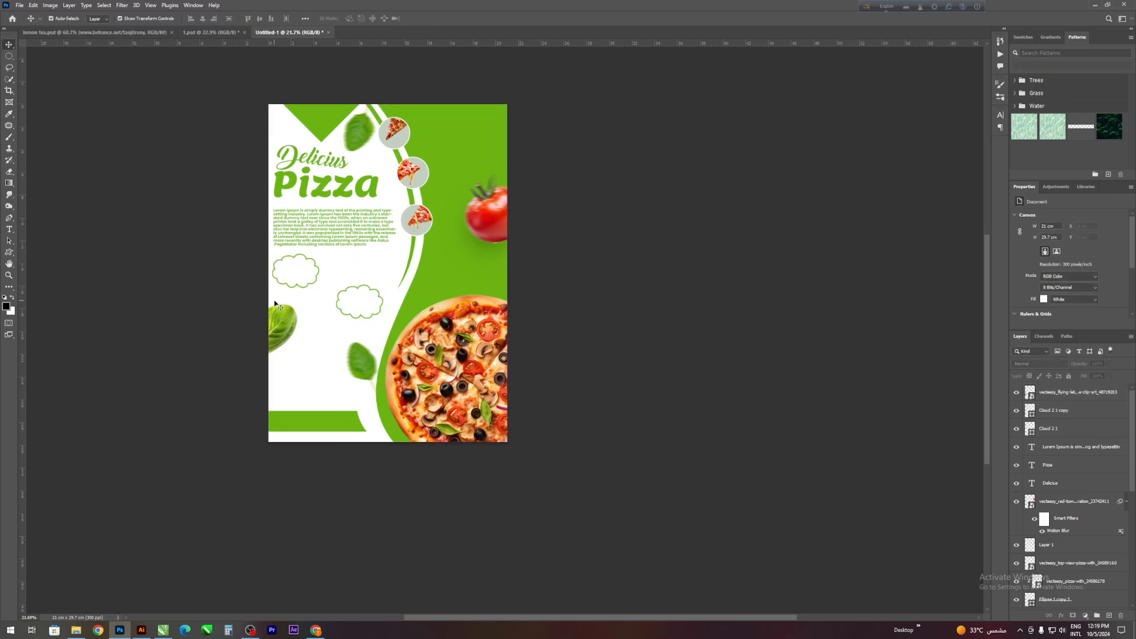
- Add a green "Free home" text line in the space beside the two cloud outlines
{"action": "scroll", "coordinate": [281, 316], "scroll_direction": "up", "scroll_amount": 1}
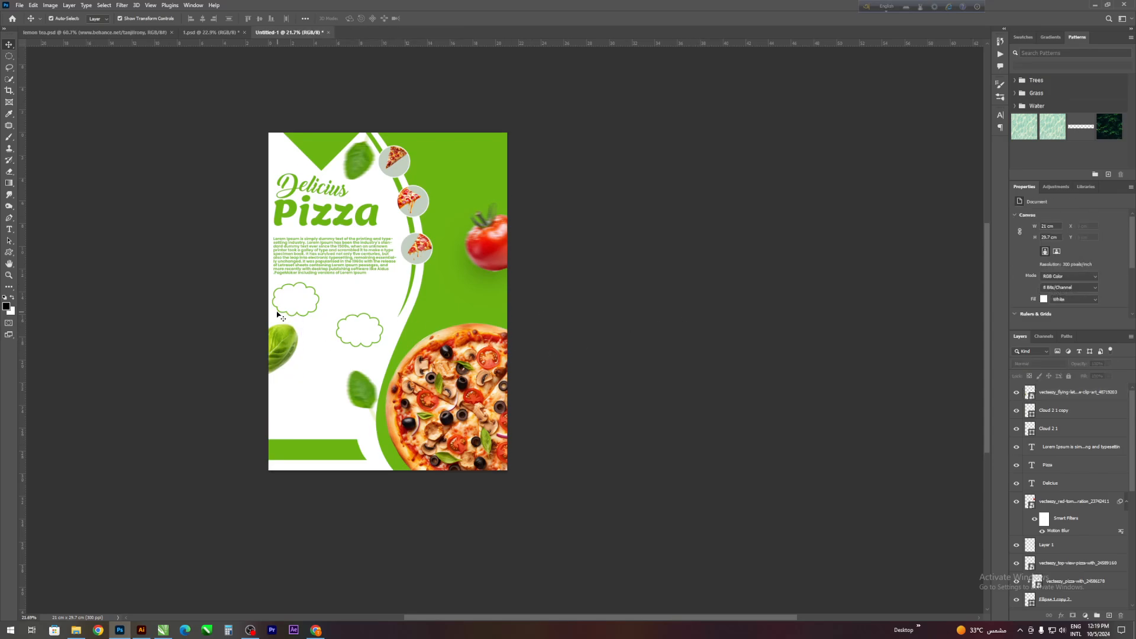
{"action": "scroll", "coordinate": [496, 331], "scroll_direction": "up", "scroll_amount": 1}
{"action": "scroll", "coordinate": [299, 327], "scroll_direction": "up", "scroll_amount": 5}
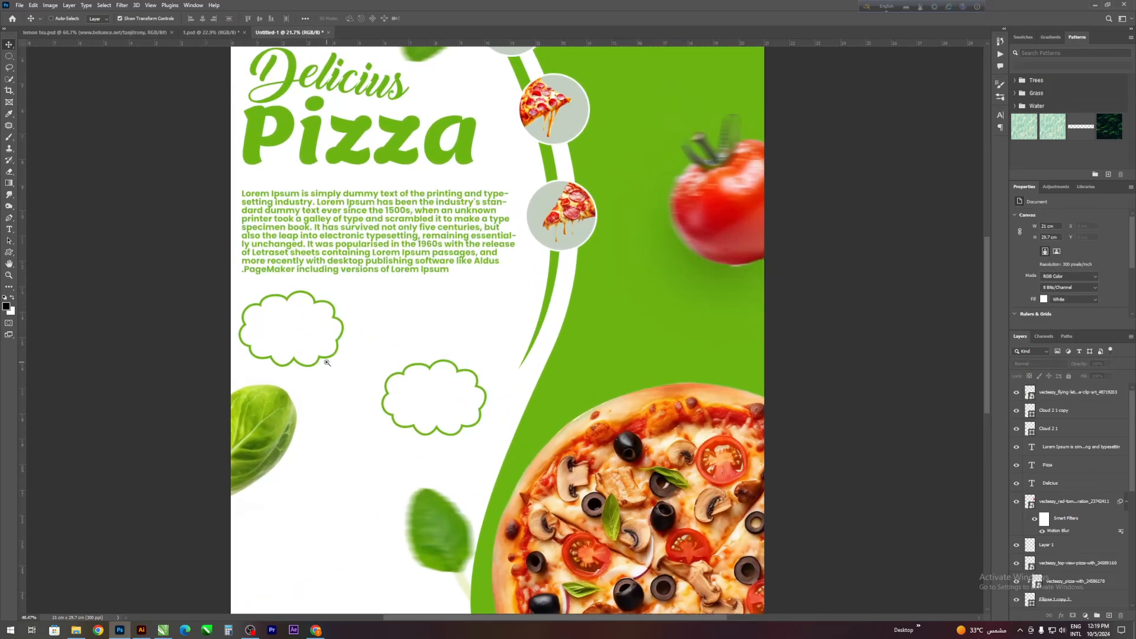
{"action": "scroll", "coordinate": [335, 389], "scroll_direction": "down", "scroll_amount": 2}
{"action": "scroll", "coordinate": [243, 373], "scroll_direction": "up", "scroll_amount": 1}
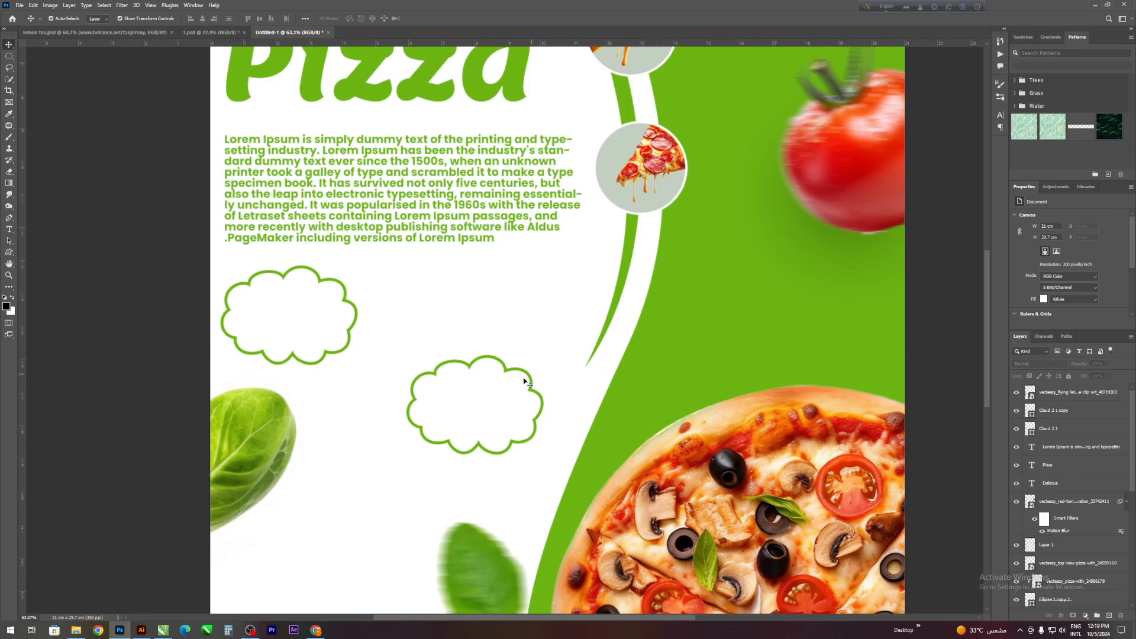
{"action": "left_click", "coordinate": [485, 360]}
{"action": "left_click", "coordinate": [143, 345]}
{"action": "left_click", "coordinate": [9, 229]}
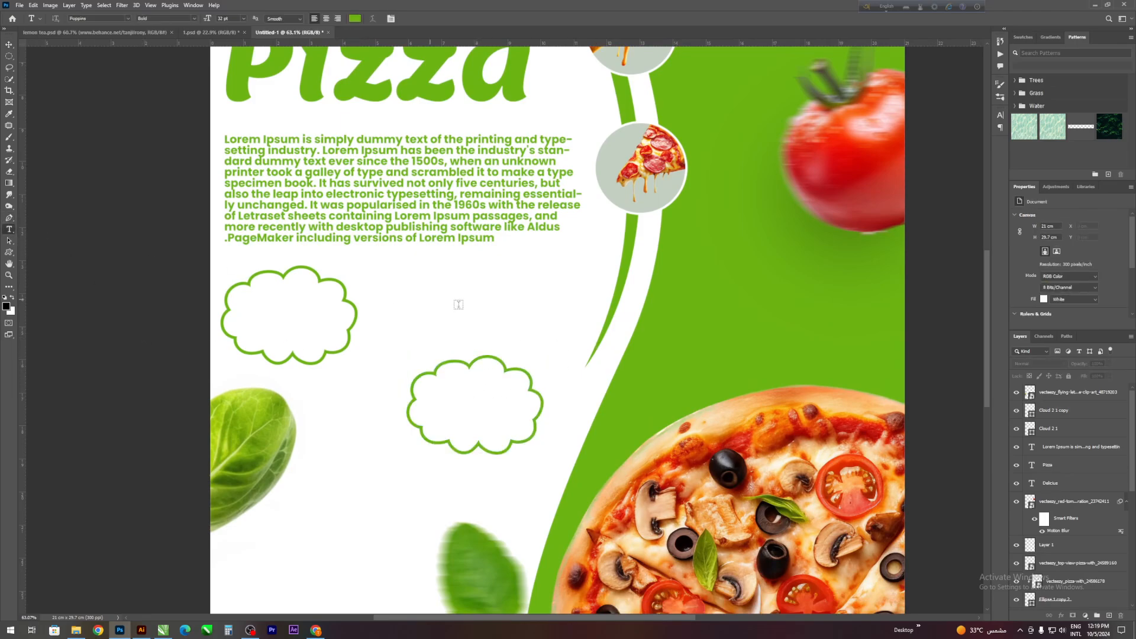
{"action": "scroll", "coordinate": [456, 312], "scroll_direction": "down", "scroll_amount": 1}
{"action": "left_click", "coordinate": [524, 262]}
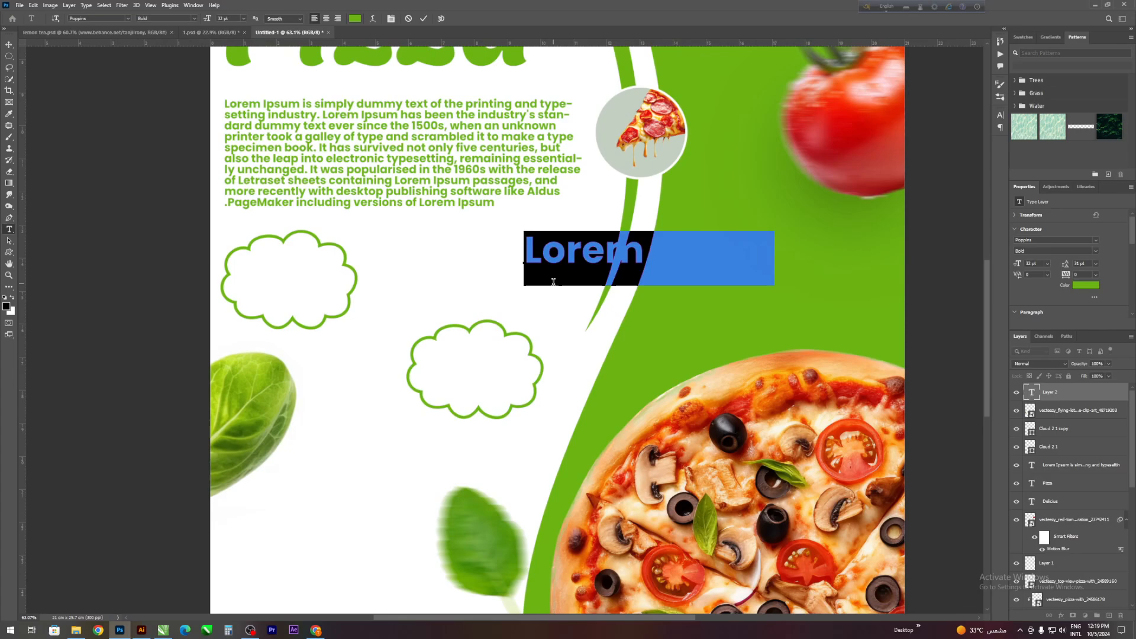
{"action": "type", "text": "FR"}
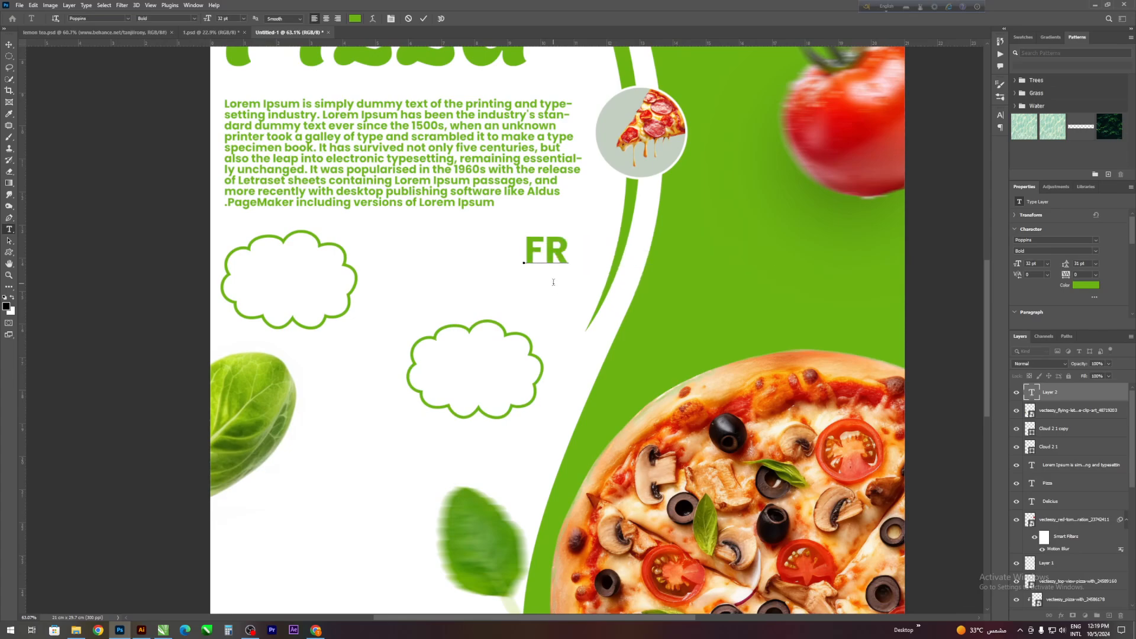
{"action": "key", "text": "BackSpace"}
{"action": "type", "text": "ree"}
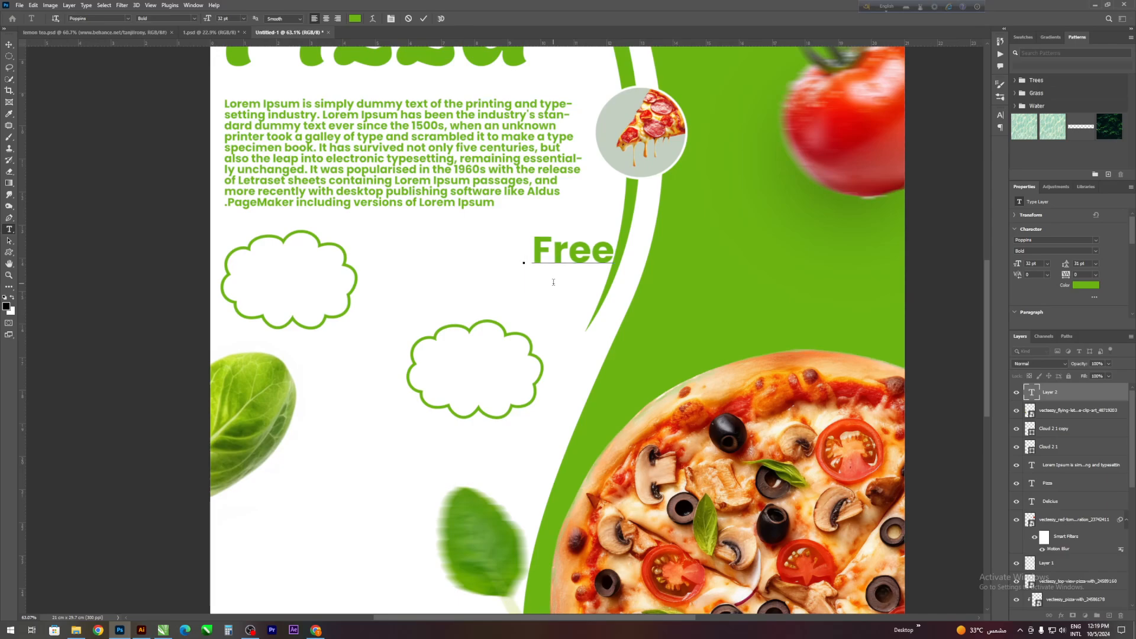
{"action": "type", "text": " hom"}
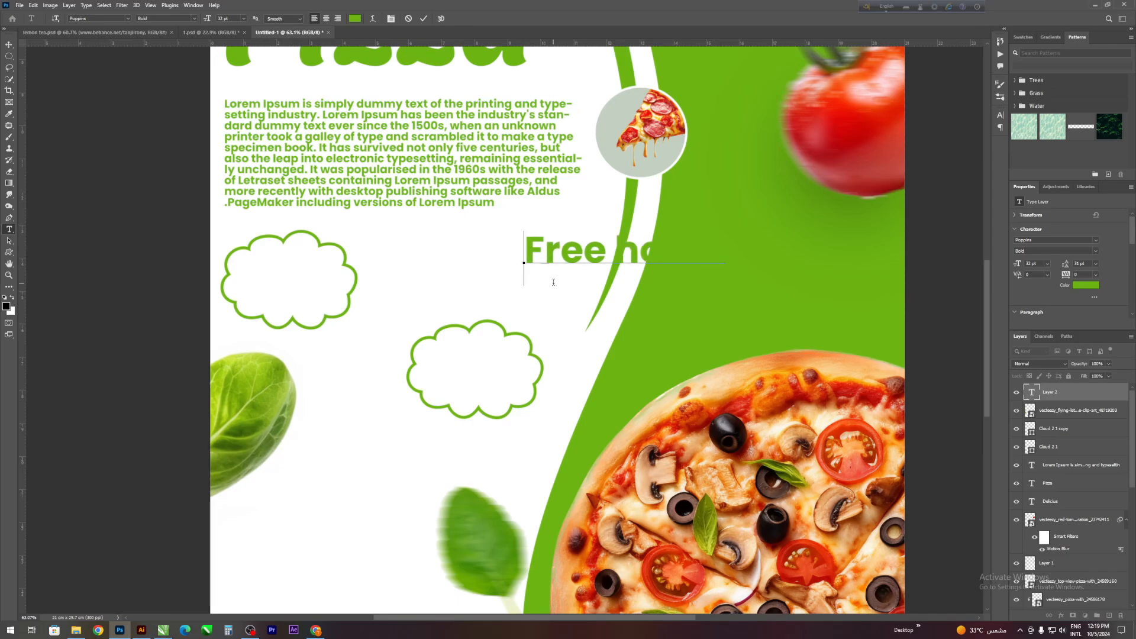
{"action": "left_click", "coordinate": [423, 18]}
- Scale the "Free home" text to about 50% and place it in the upper part of the first cloud
{"action": "key", "text": "v"}
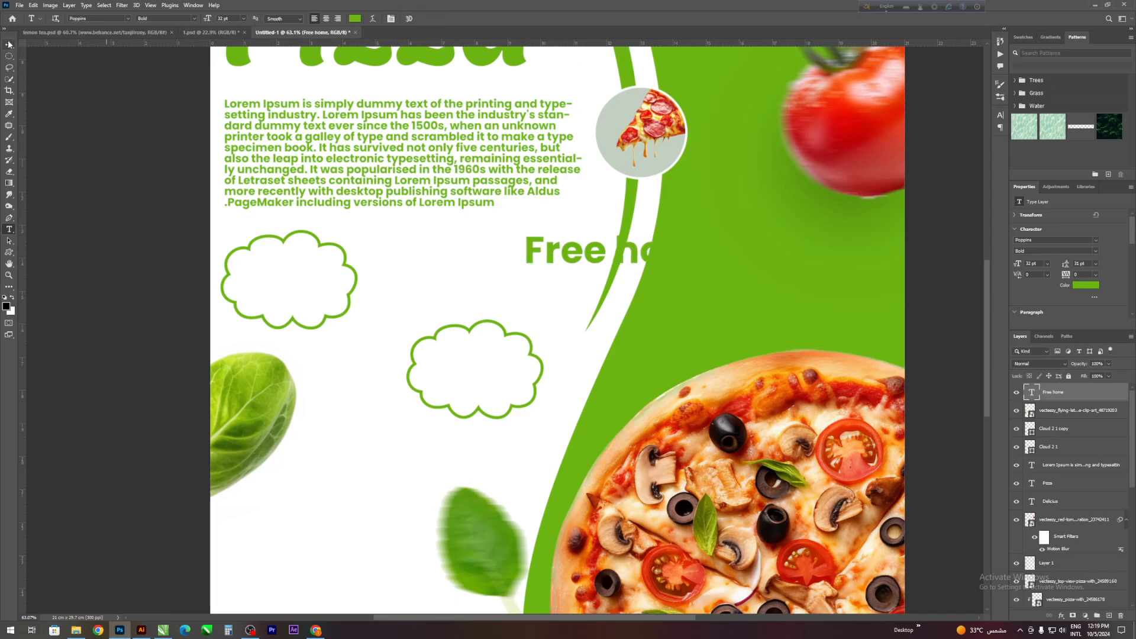
{"action": "left_click_drag", "start_coordinate": [637, 248], "coordinate": [349, 266]}
{"action": "left_click_drag", "start_coordinate": [436, 266], "coordinate": [332, 260]}
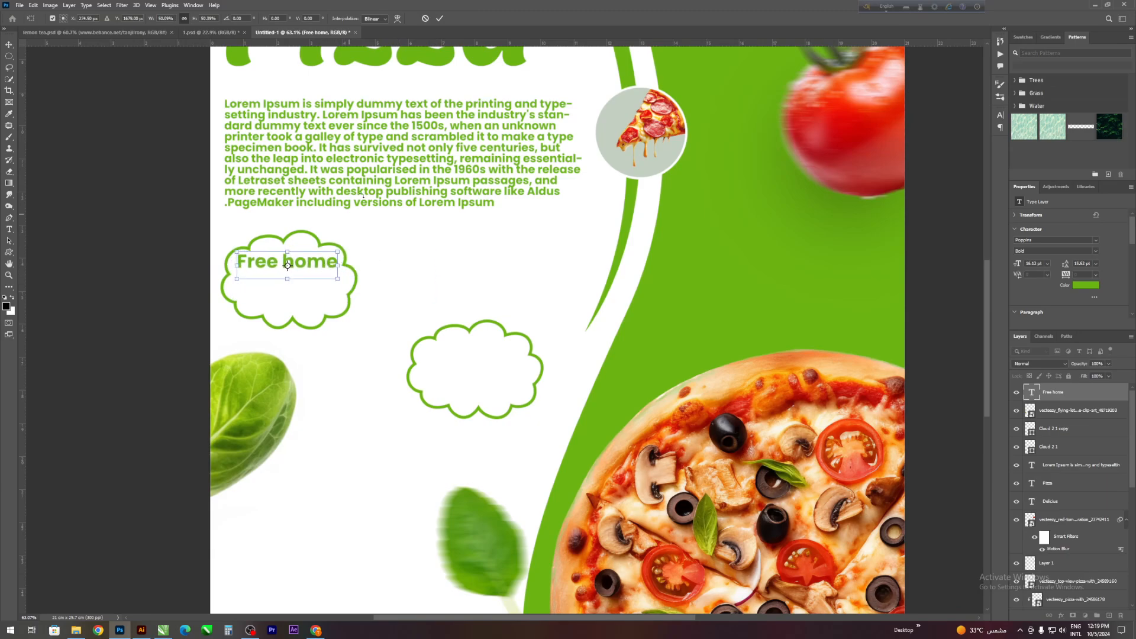
{"action": "left_click", "coordinate": [440, 19]}
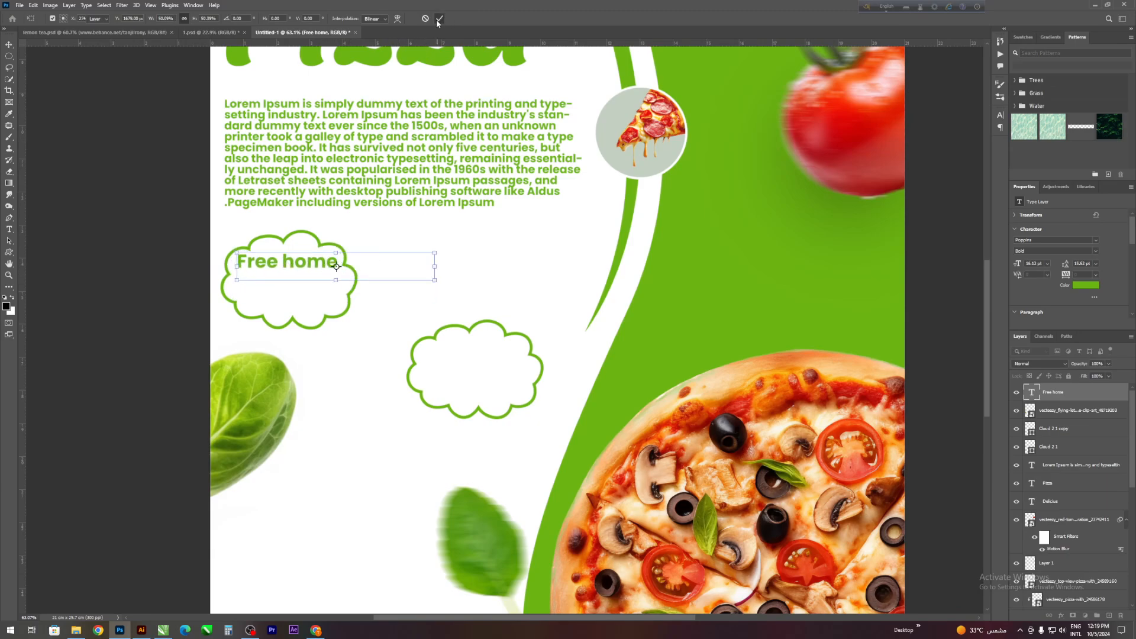
- Rotate the first cloud outline about 4° clockwise around the "Free home" text
{"action": "left_click", "coordinate": [322, 243]}
{"action": "left_click_drag", "start_coordinate": [361, 224], "coordinate": [379, 229]}
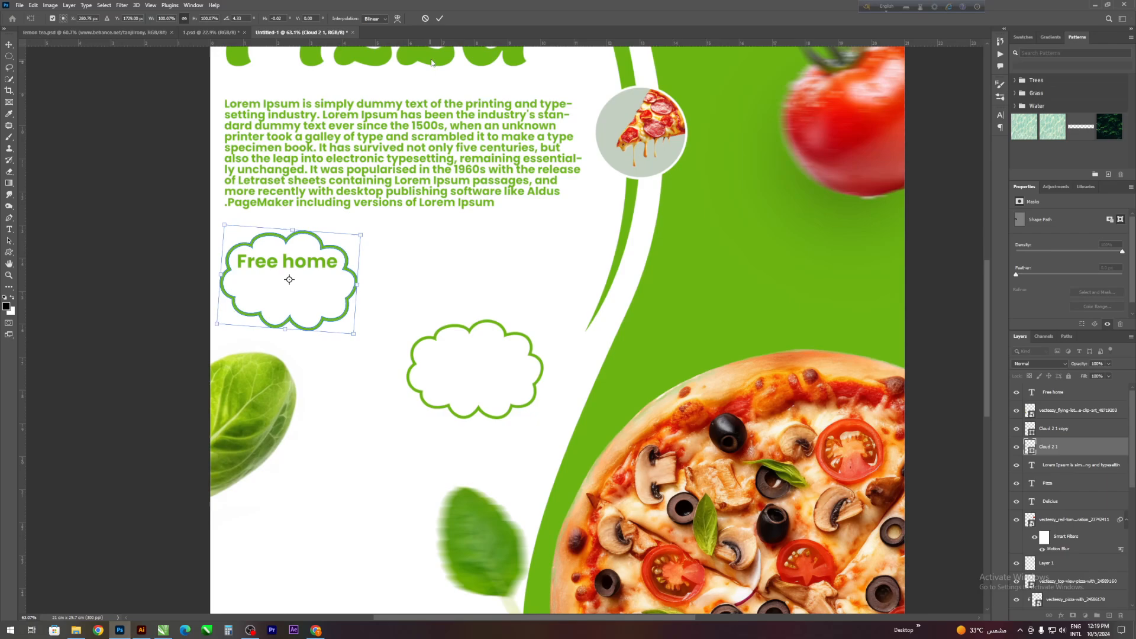
{"action": "left_click", "coordinate": [440, 18]}
{"action": "left_click", "coordinate": [9, 218]}
{"action": "left_click", "coordinate": [271, 261]}
{"action": "left_click", "coordinate": [279, 261]}
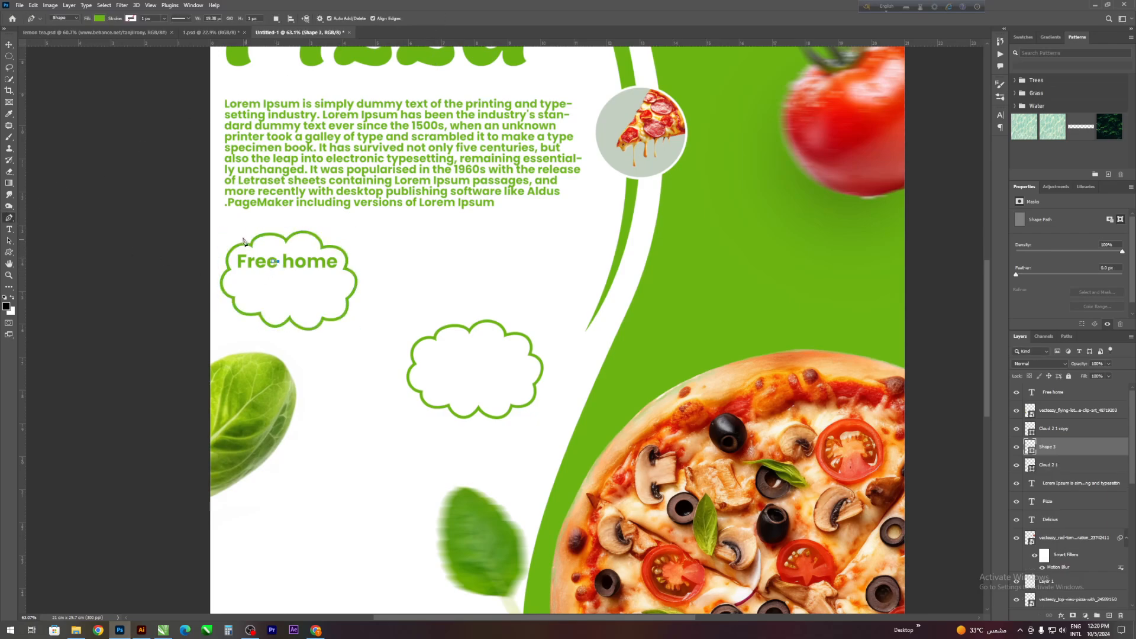
{"action": "key", "text": "ctrl+z"}
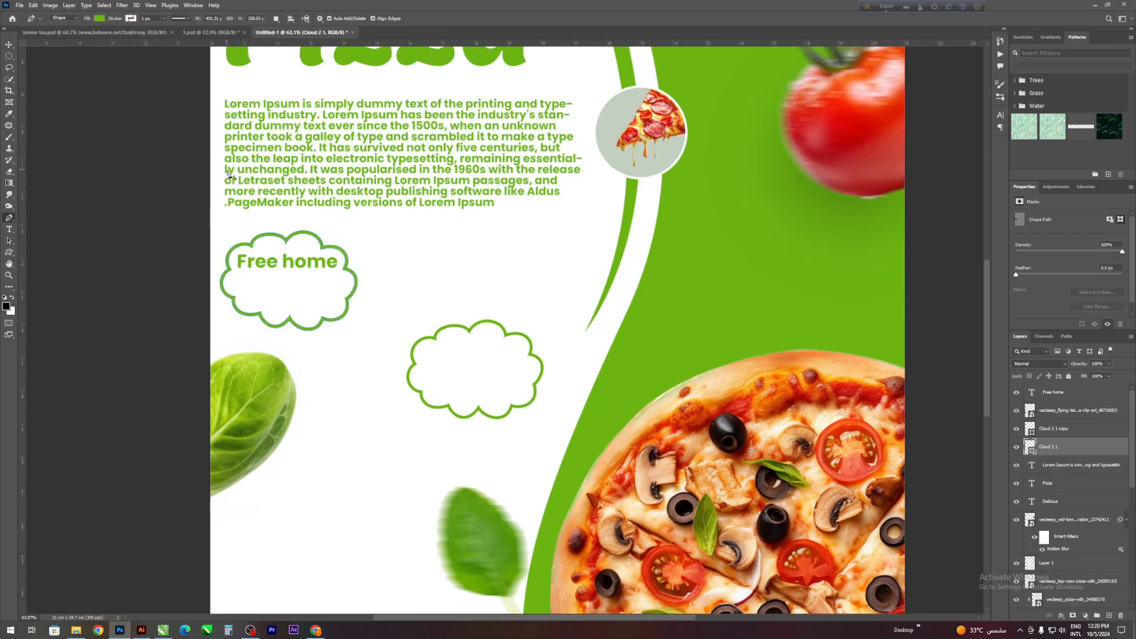
{"action": "left_click", "coordinate": [7, 45]}
{"action": "left_click", "coordinate": [156, 172]}
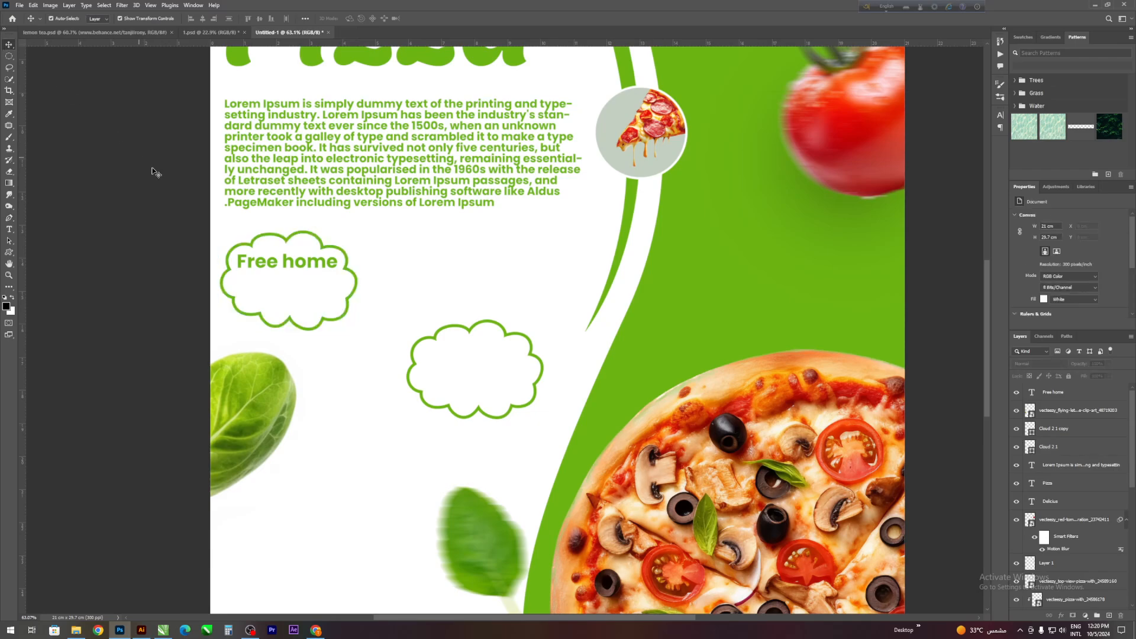
- Nudge the "Free home" text slightly upward in the first cloud and enlarge it to about 102%
{"action": "left_click", "coordinate": [269, 258]}
{"action": "left_click_drag", "start_coordinate": [265, 264], "coordinate": [264, 262]}
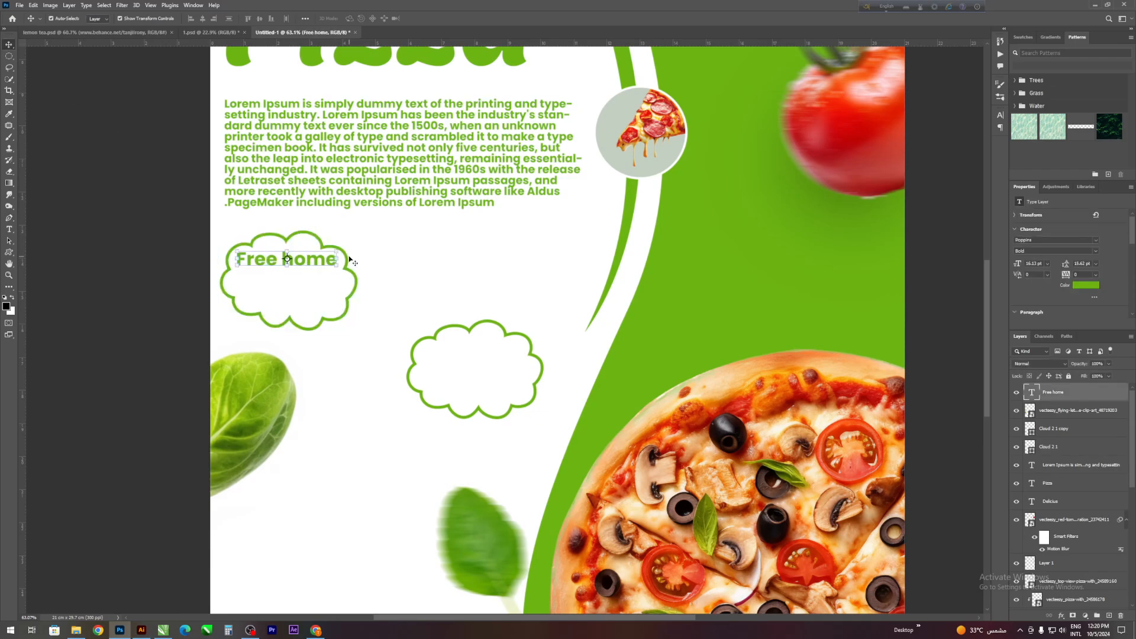
{"action": "left_click_drag", "start_coordinate": [335, 259], "coordinate": [339, 261]}
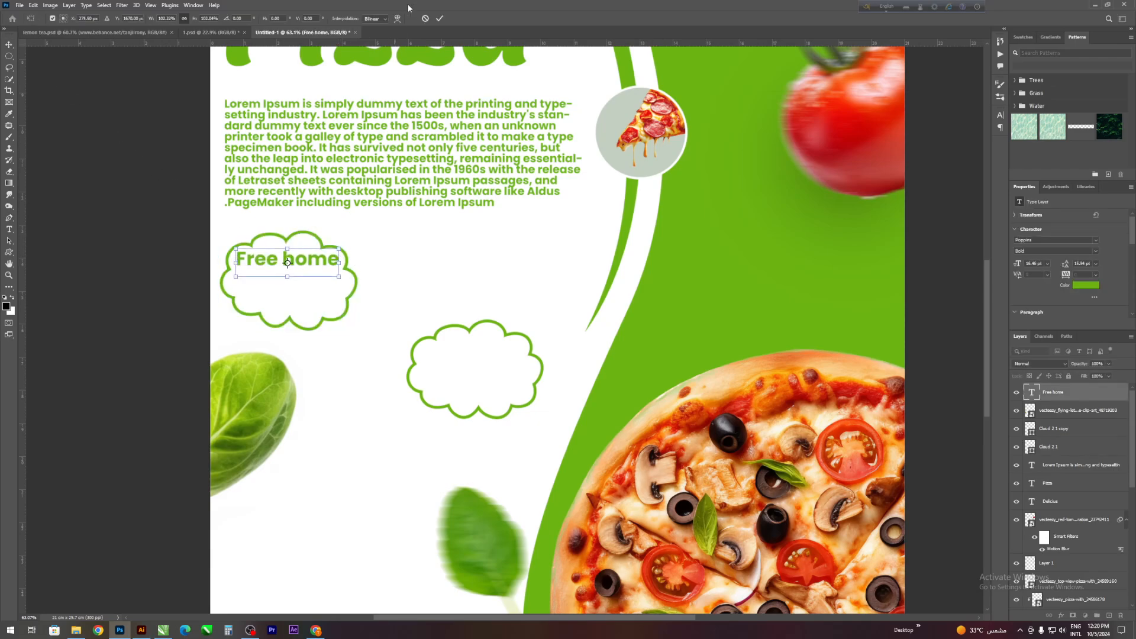
{"action": "left_click", "coordinate": [439, 18]}
{"action": "left_click", "coordinate": [119, 208]}
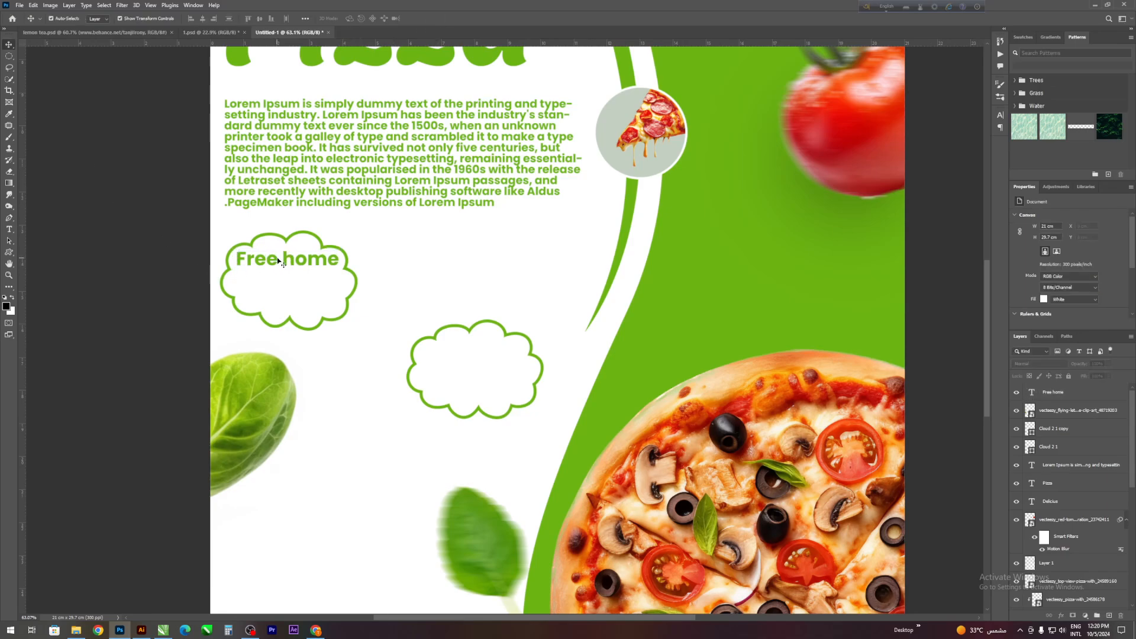
- Duplicate the "Free home" text just below itself, change the copy to "Delivery" and centre it in the first cloud
{"action": "left_click_drag", "start_coordinate": [286, 259], "coordinate": [288, 278]}
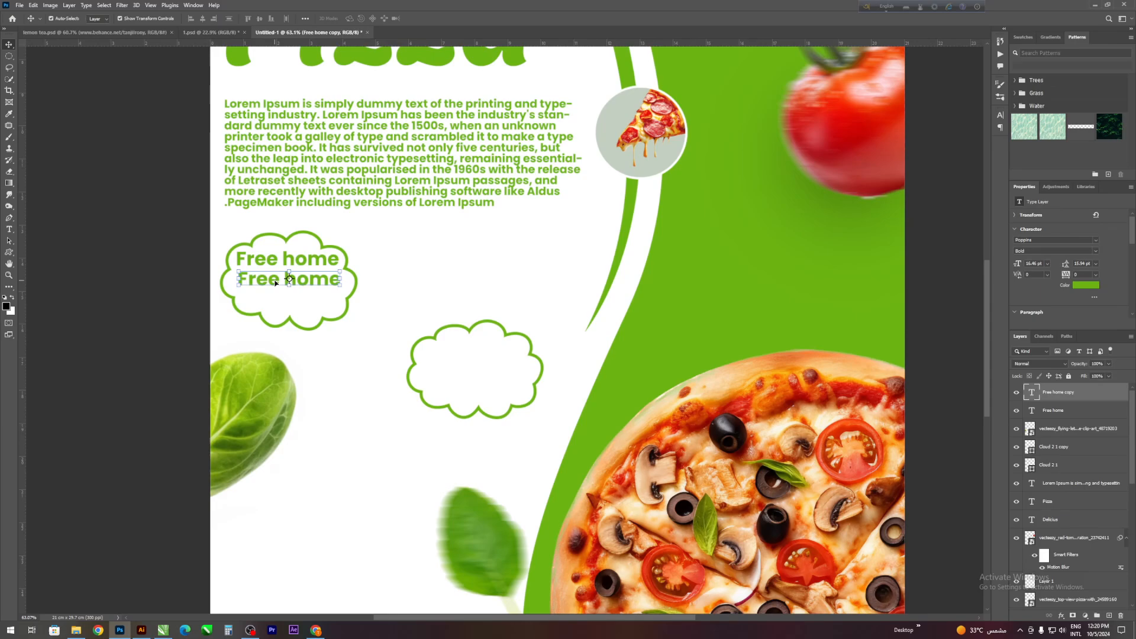
{"action": "double_click", "coordinate": [275, 280]}
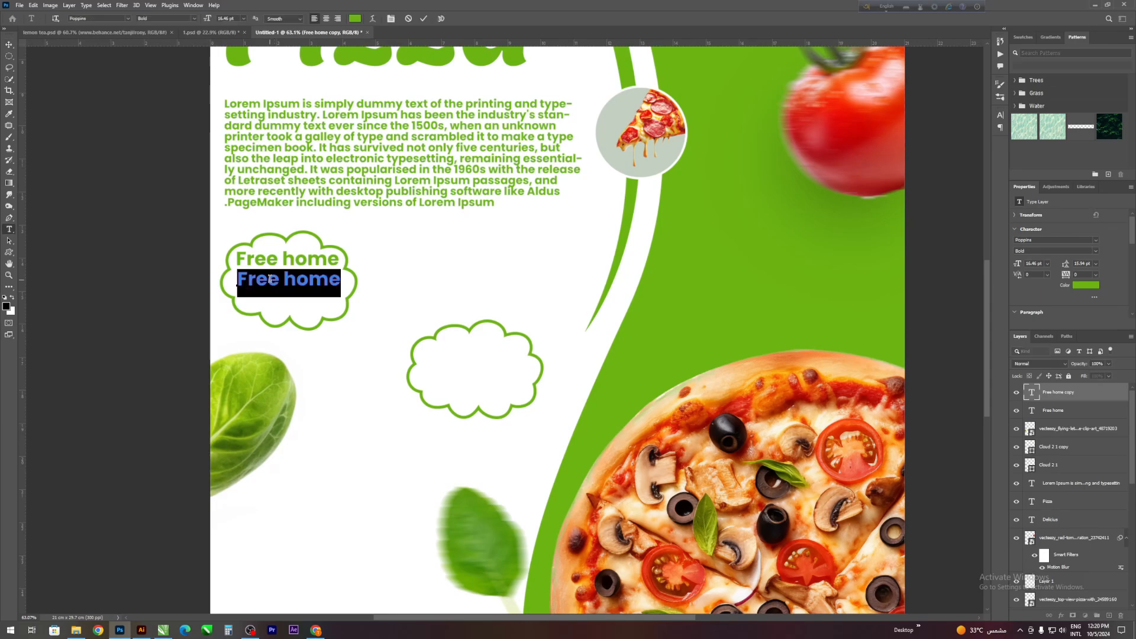
{"action": "type", "text": "Del"}
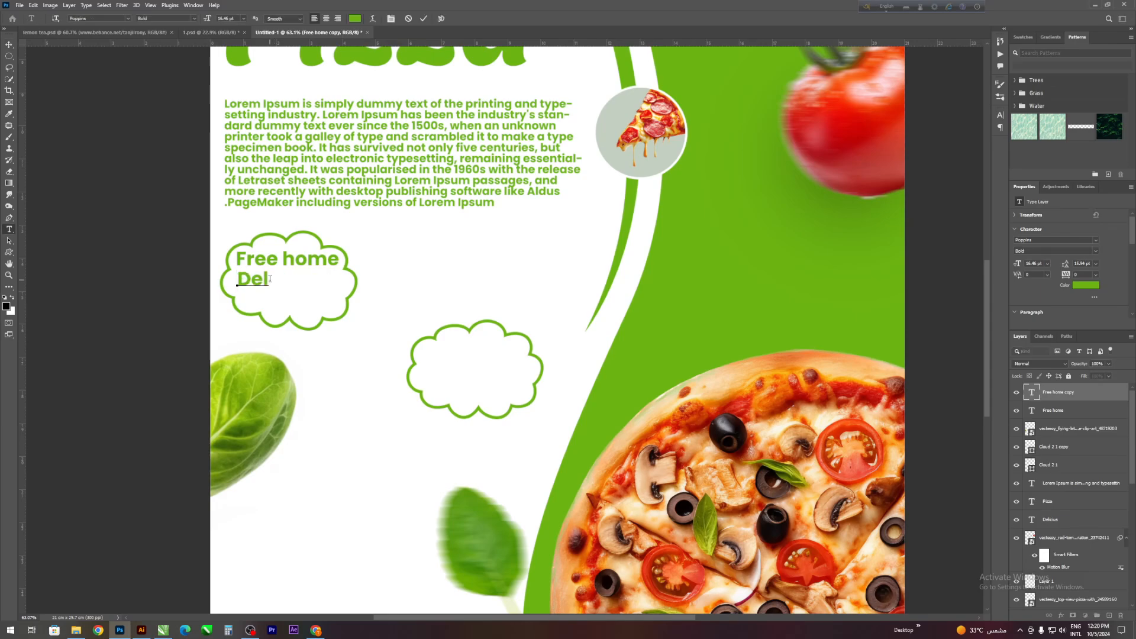
{"action": "type", "text": "iver"}
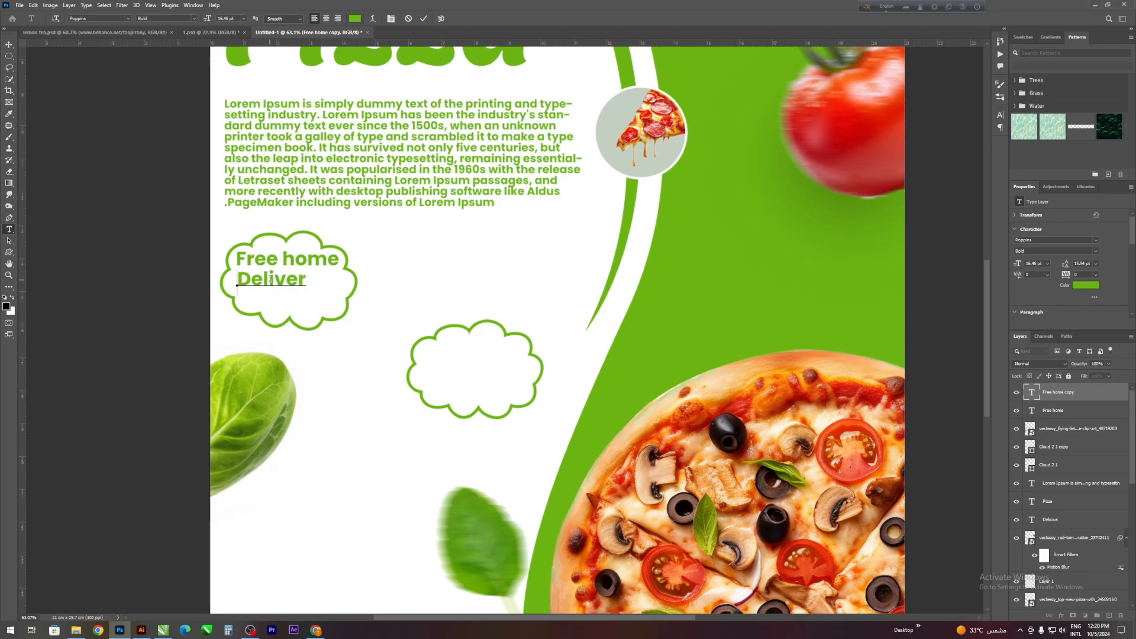
{"action": "type", "text": "y"}
{"action": "left_click", "coordinate": [424, 19]}
{"action": "key", "text": "v"}
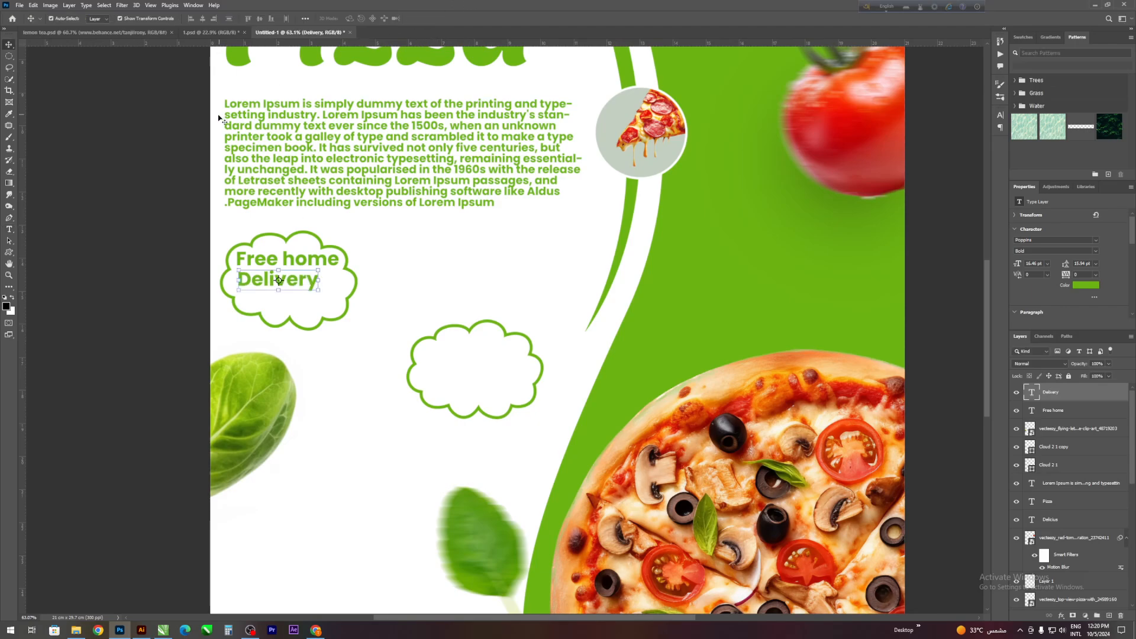
{"action": "scroll", "coordinate": [225, 246], "scroll_direction": "up", "scroll_amount": 1}
{"action": "left_click_drag", "start_coordinate": [302, 308], "coordinate": [310, 308]}
{"action": "left_click", "coordinate": [73, 186]}
- Reduce the first cloud outline's height from below so it fits closely around the "Free home Delivery" text
{"action": "left_click", "coordinate": [278, 352]}
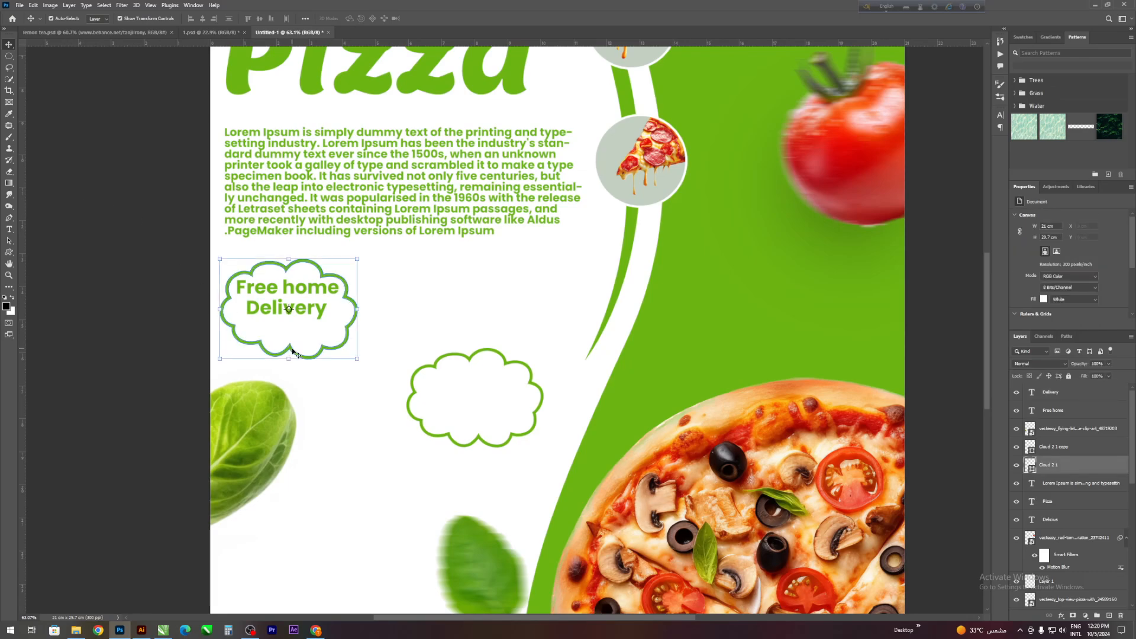
{"action": "left_click_drag", "start_coordinate": [289, 358], "coordinate": [292, 335]}
{"action": "left_click", "coordinate": [437, 18]}
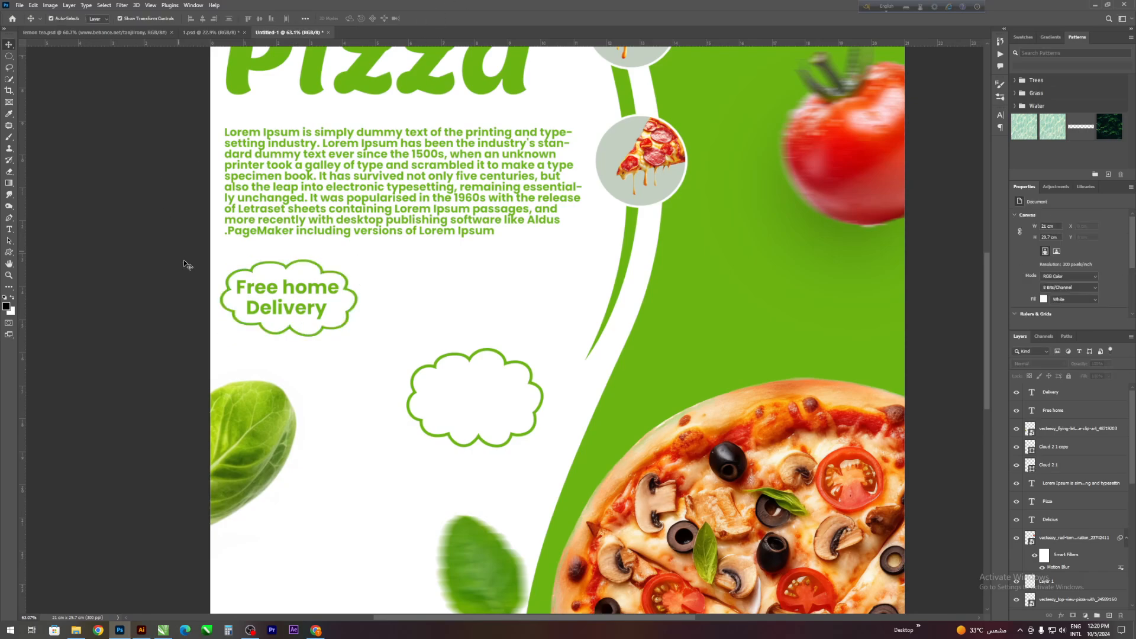
- Duplicate the "Free home" text into the second cloud outline and change the copy to "25%"
{"action": "scroll", "coordinate": [90, 346], "scroll_direction": "down", "scroll_amount": 2}
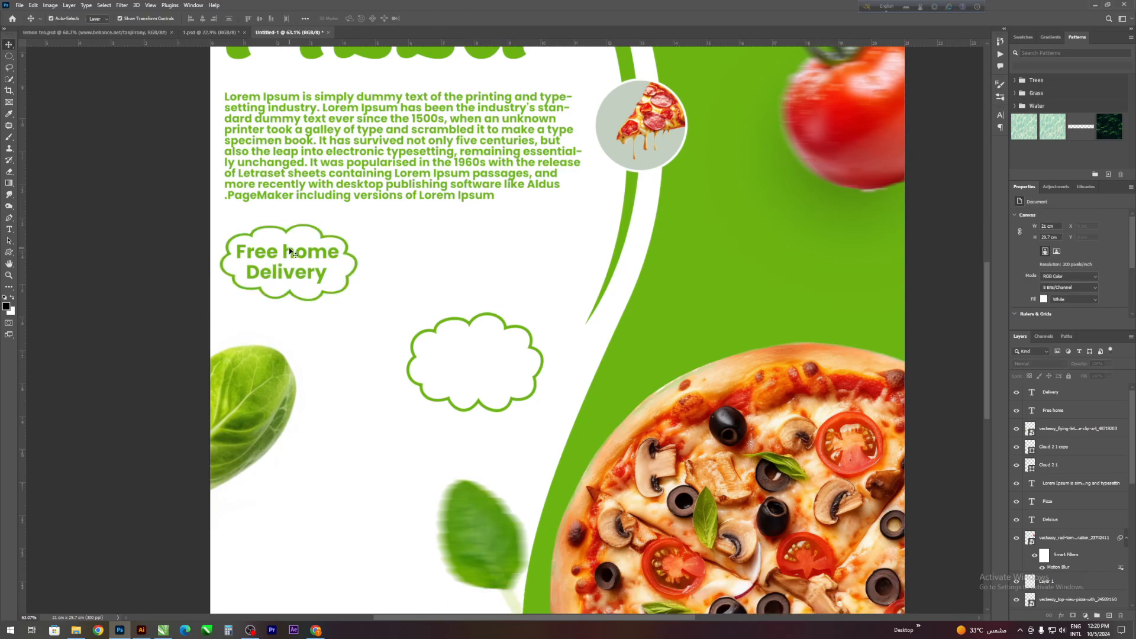
{"action": "left_click_drag", "start_coordinate": [290, 252], "coordinate": [478, 353]}
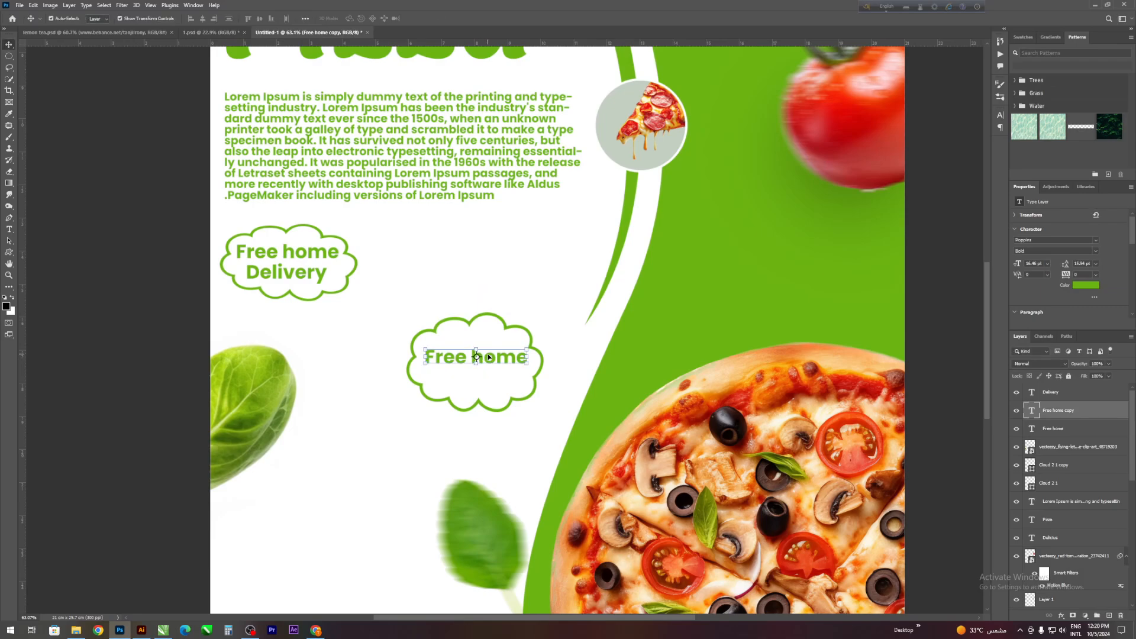
{"action": "double_click", "coordinate": [488, 355]}
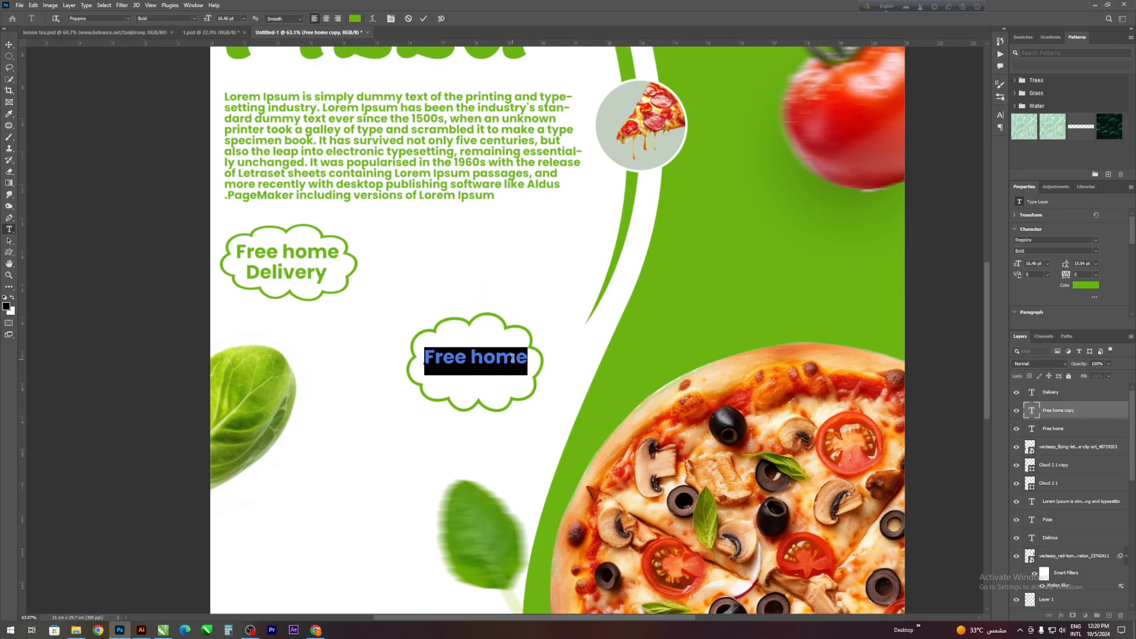
{"action": "type", "text": "25"}
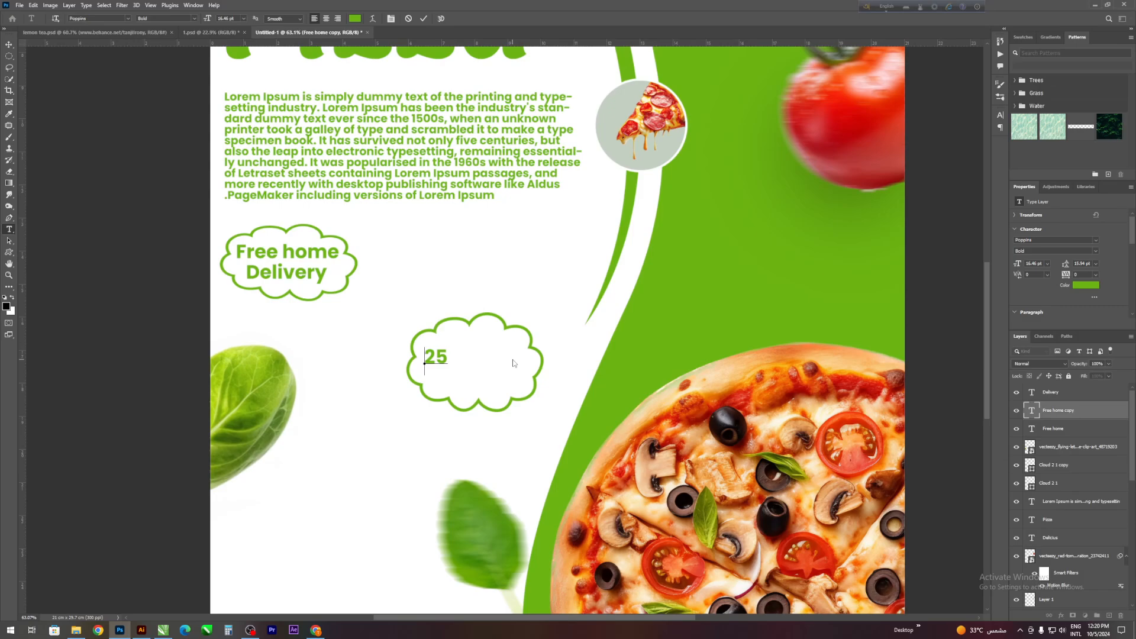
{"action": "type", "text": "%"}
{"action": "left_click", "coordinate": [424, 19]}
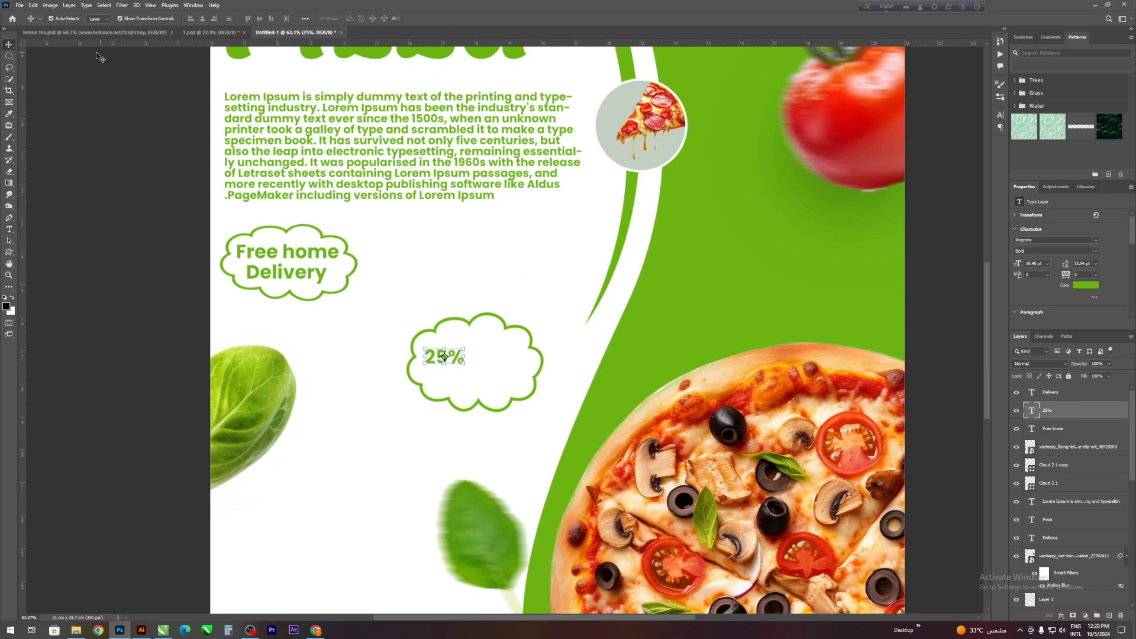
- Enlarge the "25%" text to about 25 pt and place it centrally in the upper part of the second cloud
{"action": "scroll", "coordinate": [430, 330], "scroll_direction": "up", "scroll_amount": 1}
{"action": "key", "text": "v"}
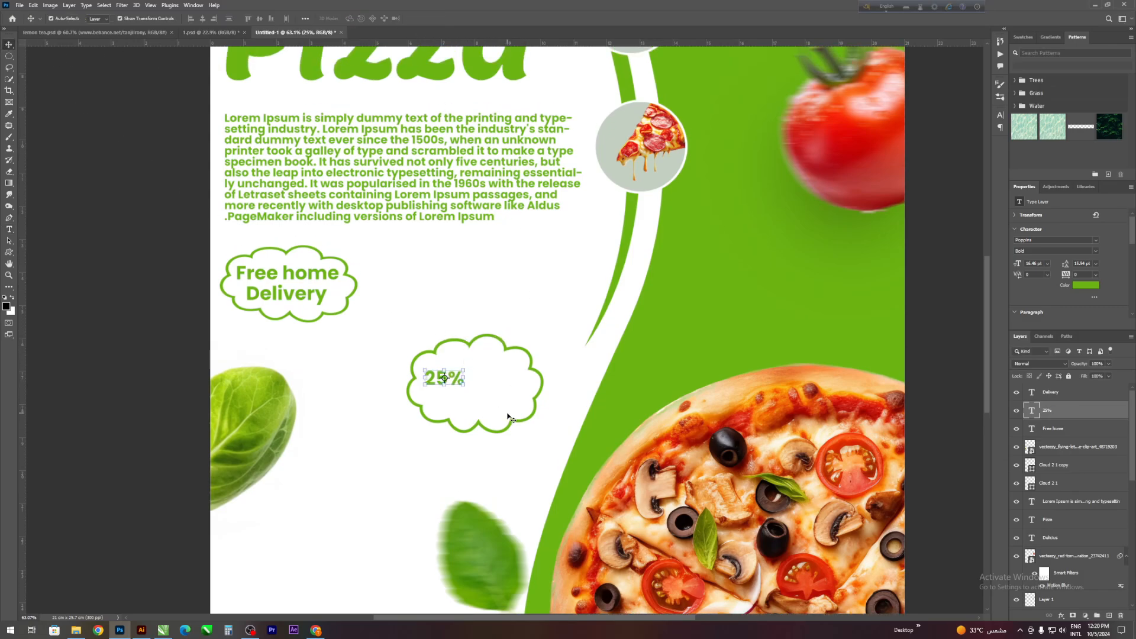
{"action": "left_click_drag", "start_coordinate": [466, 378], "coordinate": [491, 360]}
{"action": "left_click", "coordinate": [439, 18]}
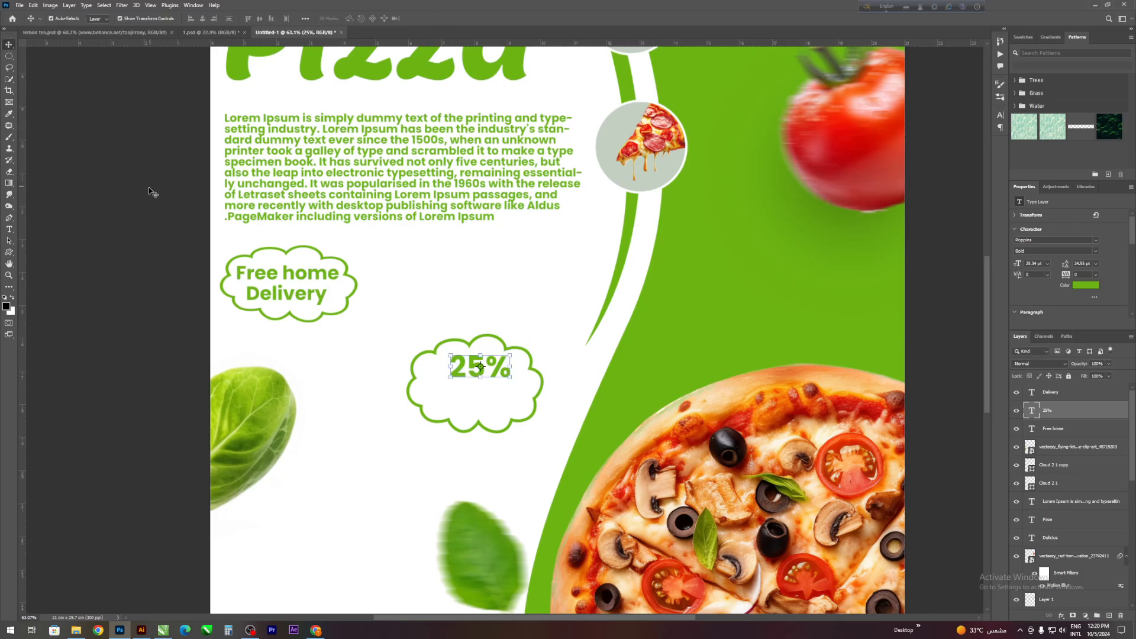
{"action": "left_click", "coordinate": [452, 364]}
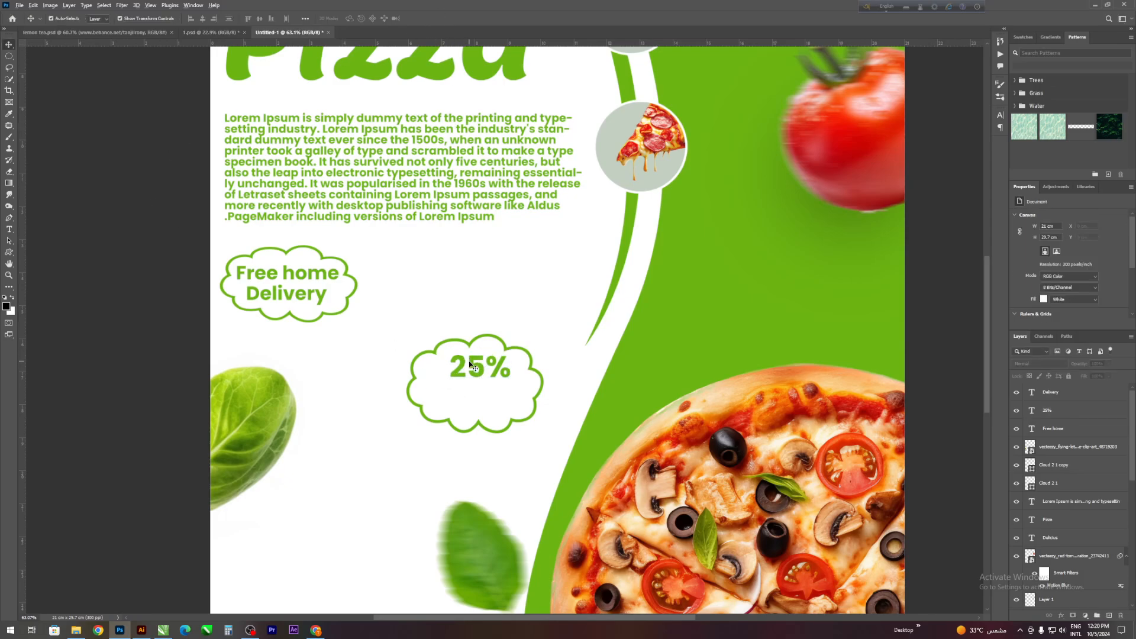
- Duplicate the "25%" text directly below itself in the second cloud and change the copy to "OFF"
{"action": "left_click_drag", "start_coordinate": [470, 363], "coordinate": [472, 391]}
{"action": "double_click", "coordinate": [471, 391]}
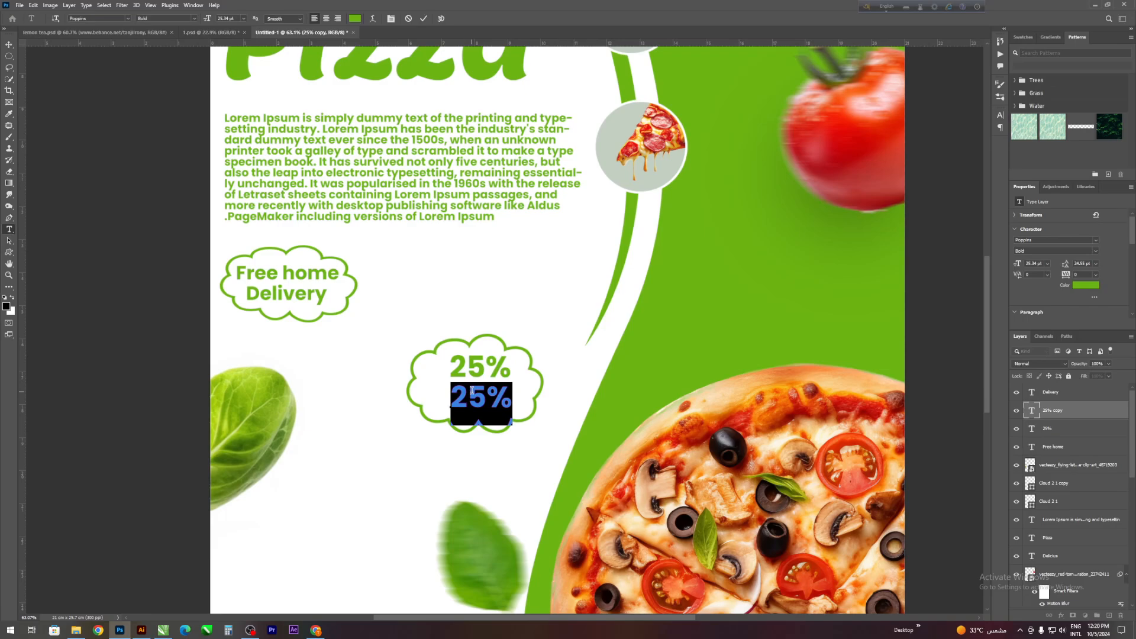
{"action": "type", "text": "OFF"}
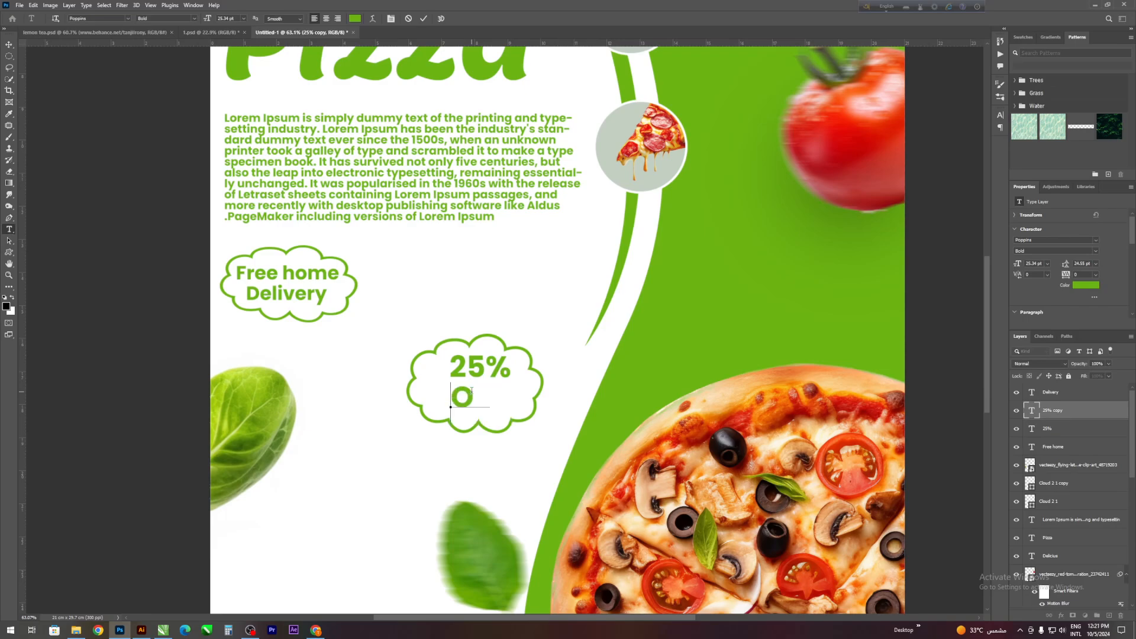
{"action": "left_click", "coordinate": [423, 18]}
{"action": "key", "text": "v"}
{"action": "left_click", "coordinate": [113, 147]}
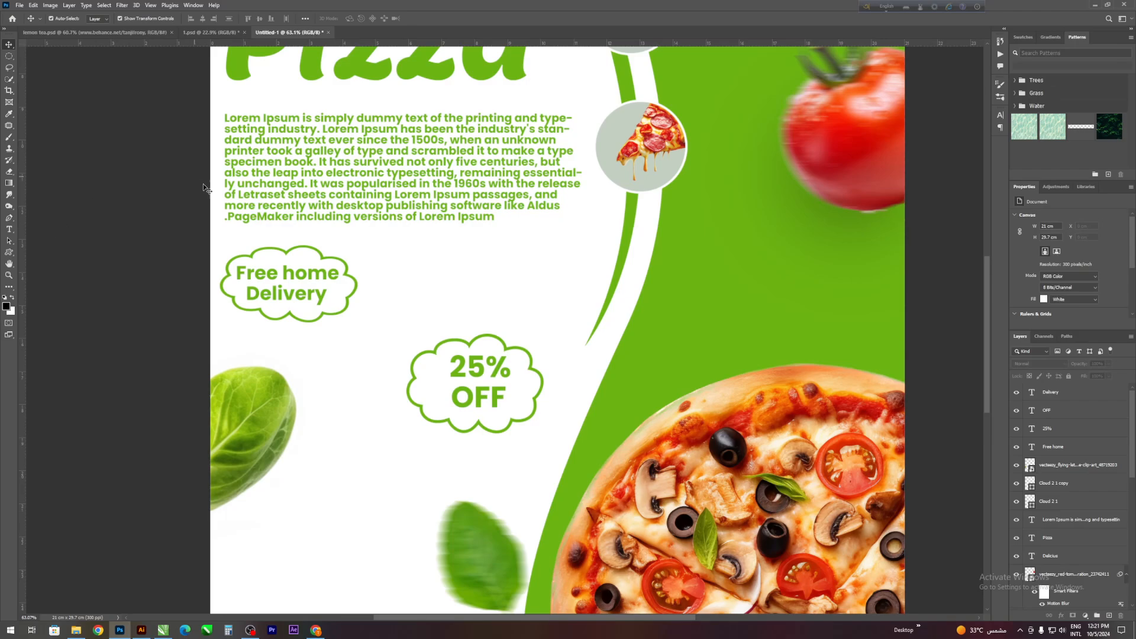
- Scale the second cloud outline to about 80% and position it around the "25% OFF" text
{"action": "left_click", "coordinate": [413, 377]}
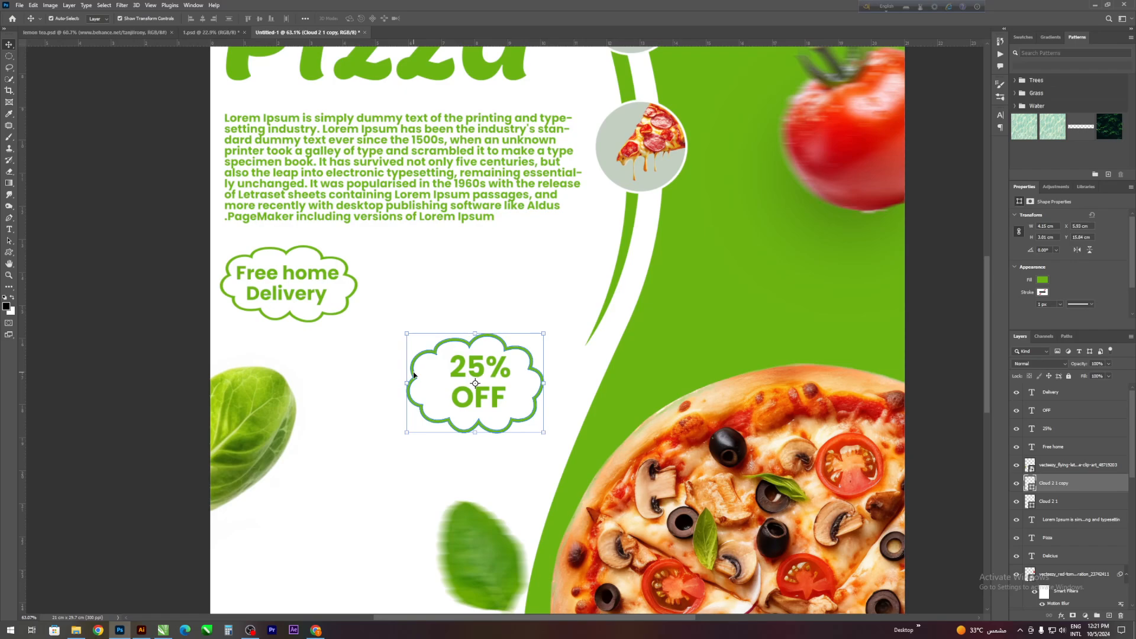
{"action": "left_click_drag", "start_coordinate": [409, 383], "coordinate": [434, 384]}
{"action": "left_click_drag", "start_coordinate": [520, 359], "coordinate": [508, 355]}
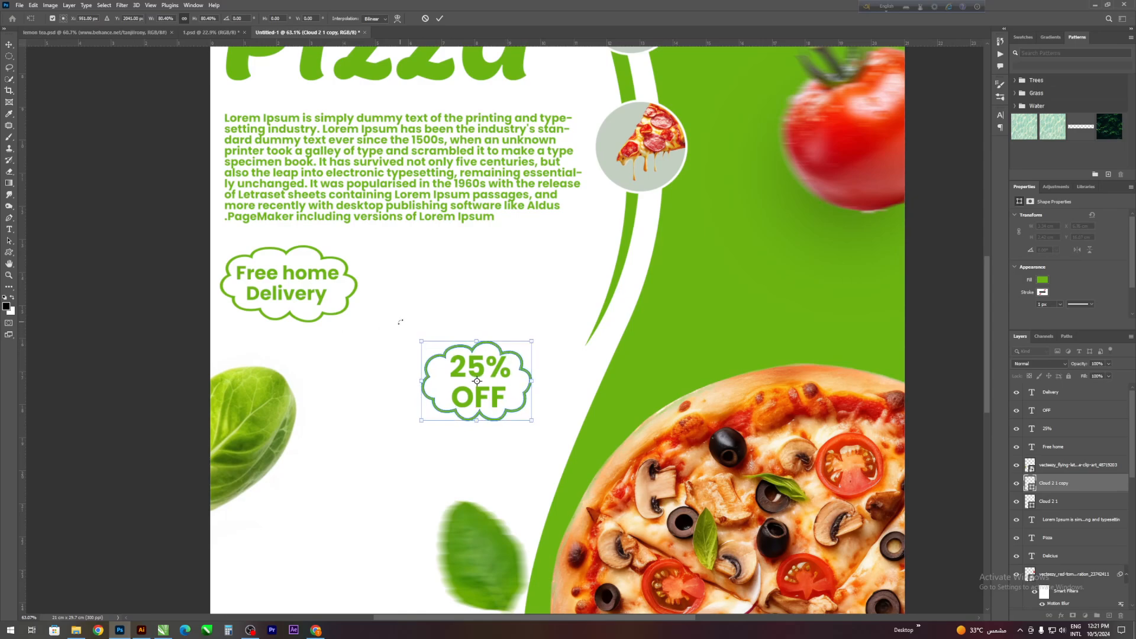
{"action": "left_click", "coordinate": [440, 18]}
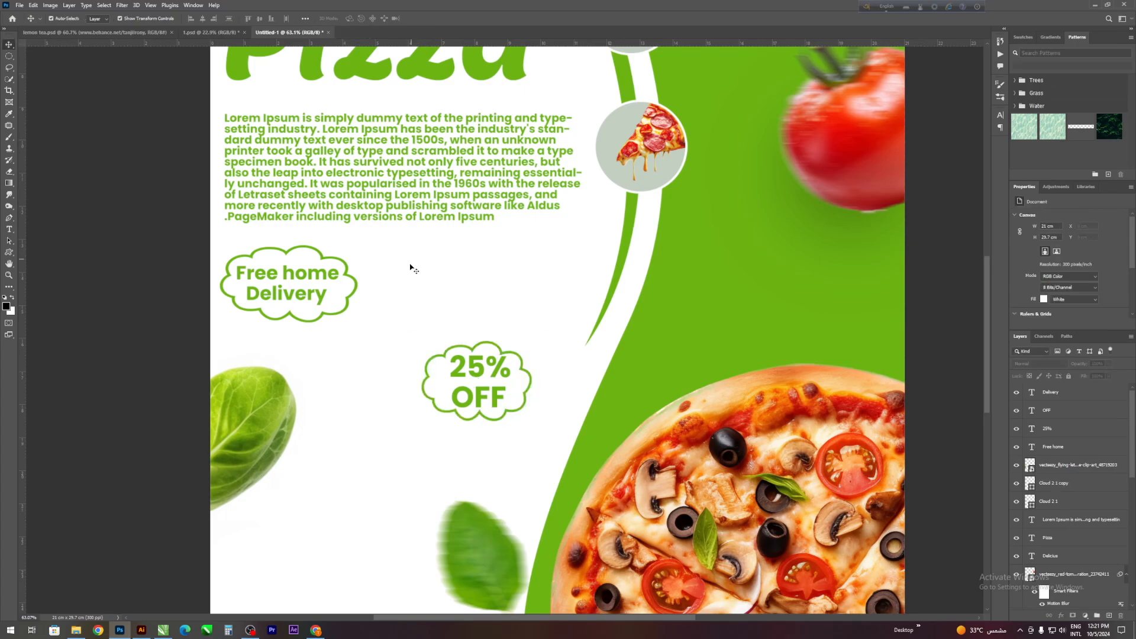
- Move the second cloud together with its "25%" and "OFF" texts slightly upward, closer to the body text
{"action": "left_click_drag", "start_coordinate": [397, 300], "coordinate": [536, 405]}
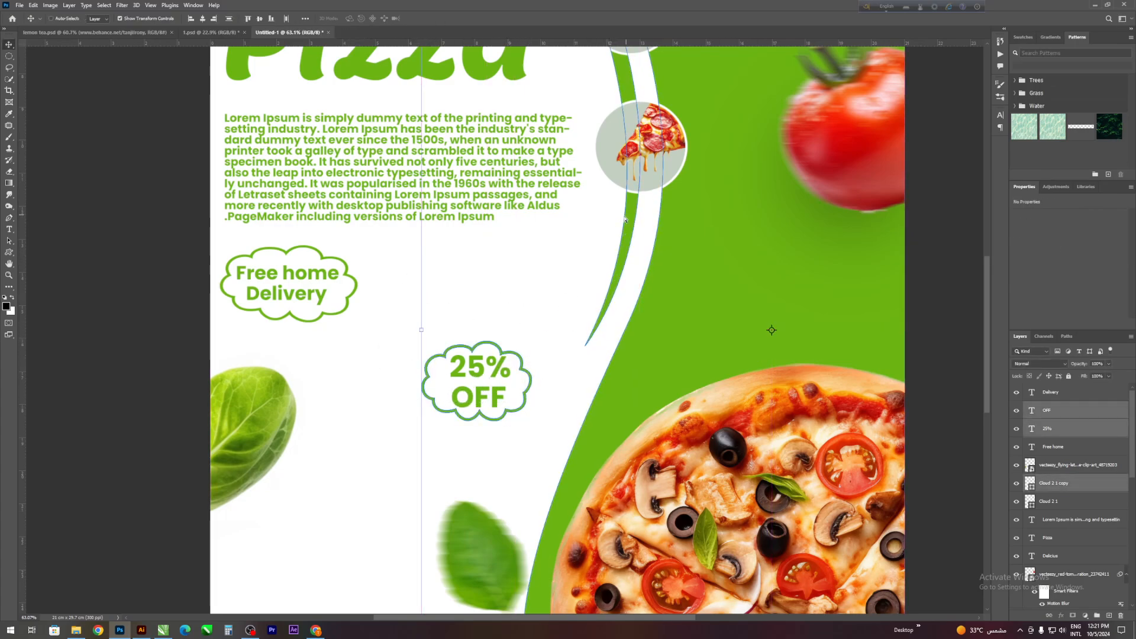
{"action": "left_click", "coordinate": [335, 377], "text": "ctrl"}
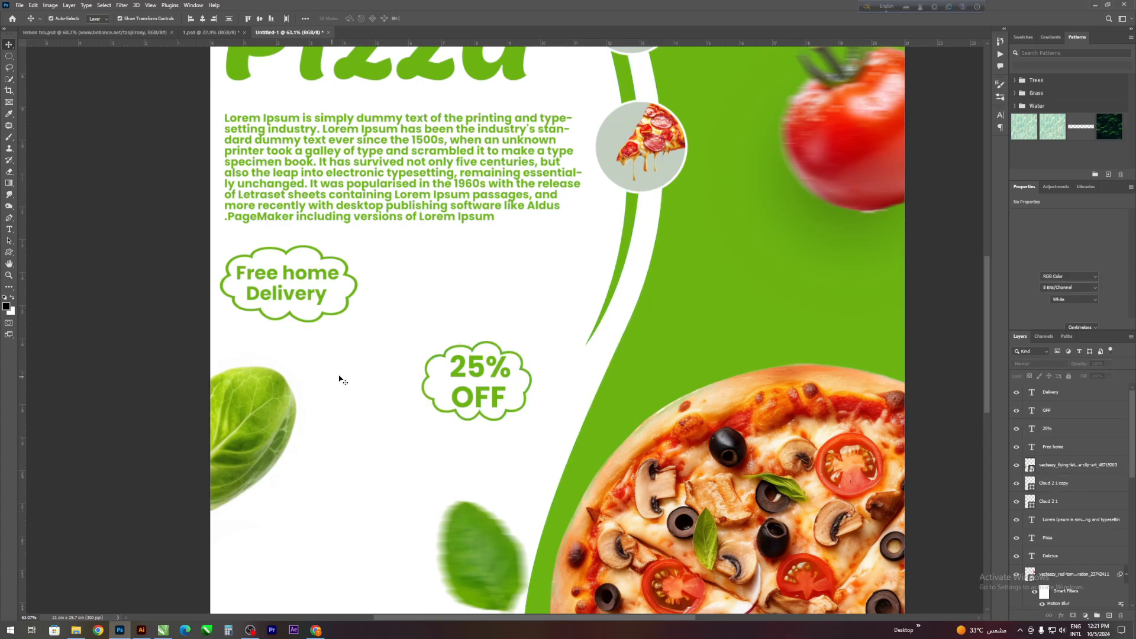
{"action": "left_click_drag", "start_coordinate": [398, 343], "coordinate": [480, 345]}
{"action": "left_click", "coordinate": [154, 338]}
{"action": "scroll", "coordinate": [307, 441], "scroll_direction": "down", "scroll_amount": 1}
{"action": "left_click_drag", "start_coordinate": [412, 341], "coordinate": [473, 373]}
{"action": "left_click_drag", "start_coordinate": [388, 322], "coordinate": [438, 309]}
{"action": "left_click", "coordinate": [115, 269]}
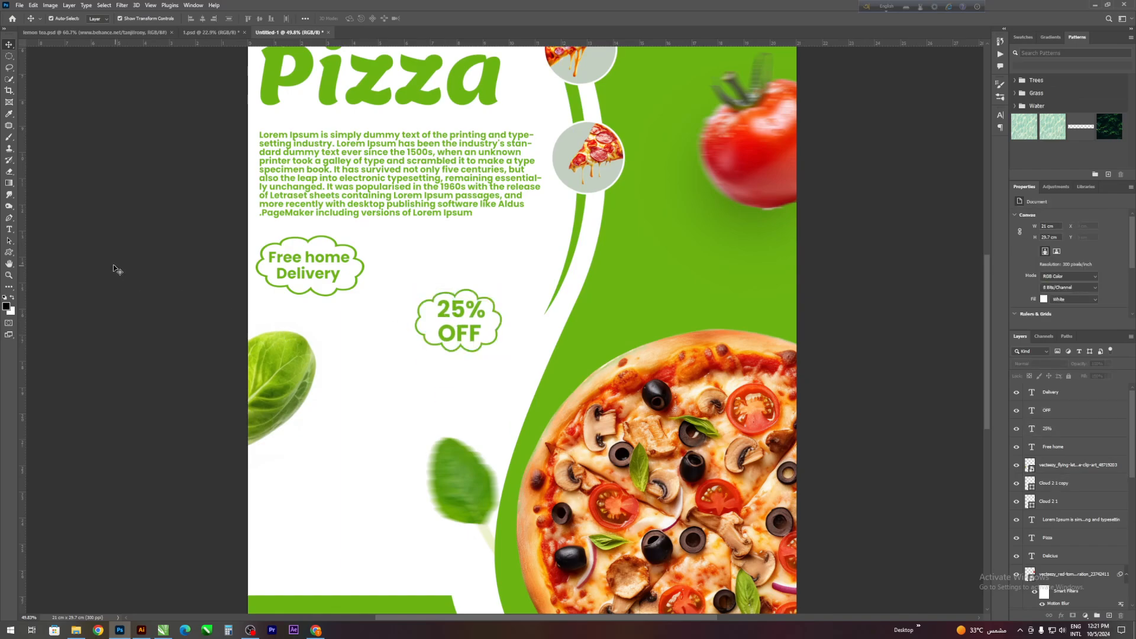
- Draw a curved arrow custom shape about 2.3 × 2.5 cm beside the lower edge of the "25% OFF" cloud and fill it green
{"action": "left_click", "coordinate": [9, 253]}
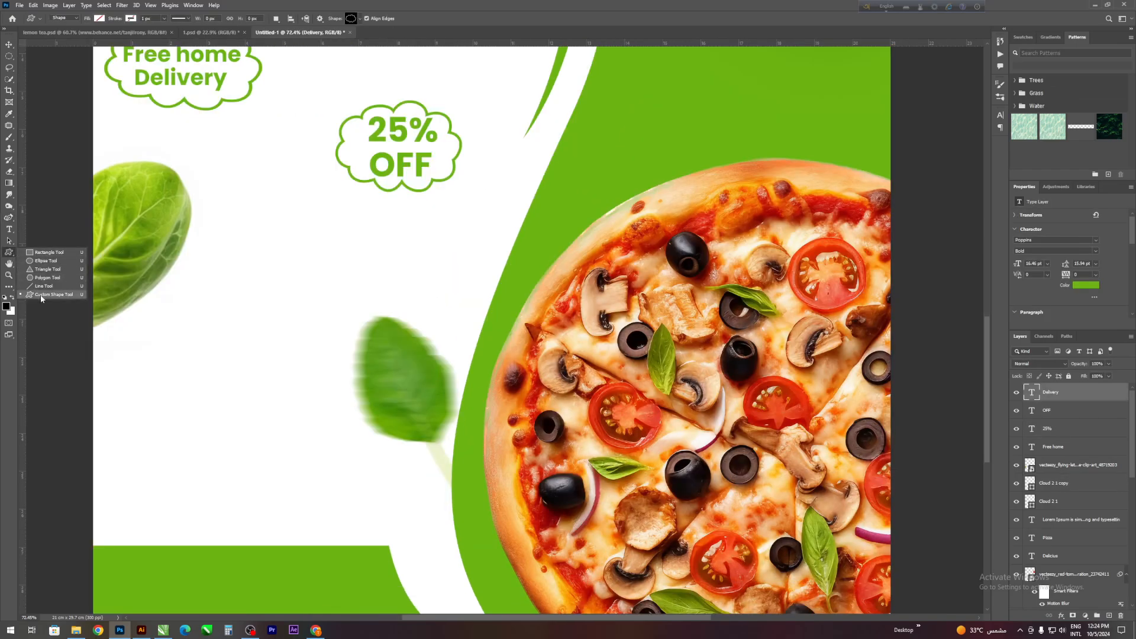
{"action": "left_click", "coordinate": [41, 296]}
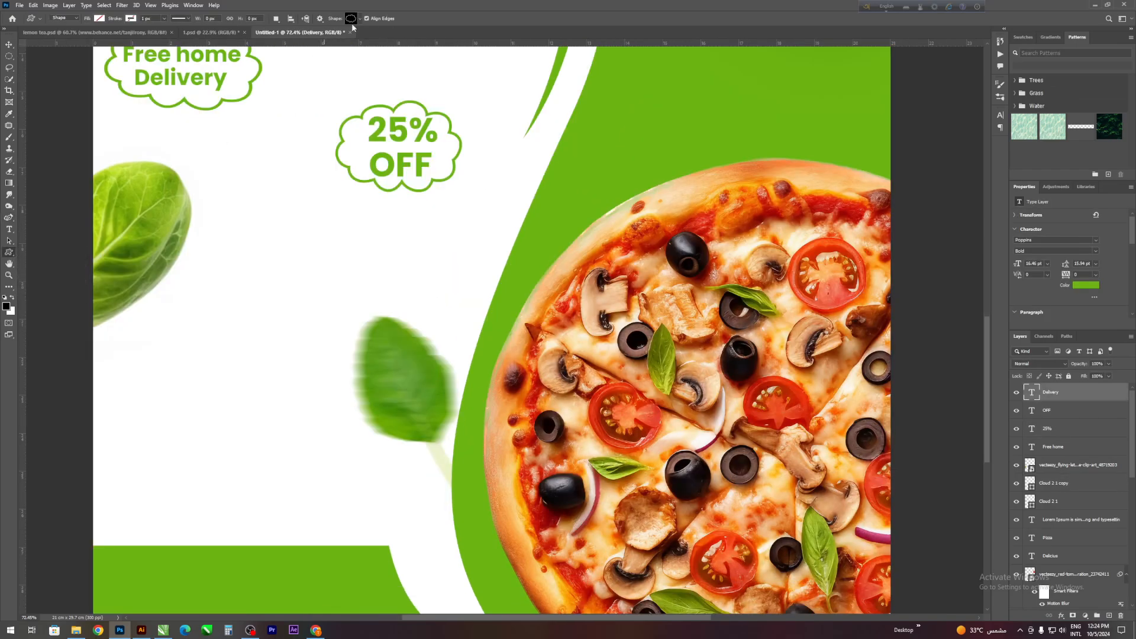
{"action": "left_click", "coordinate": [361, 18]}
{"action": "scroll", "coordinate": [346, 74], "scroll_direction": "down", "scroll_amount": 3}
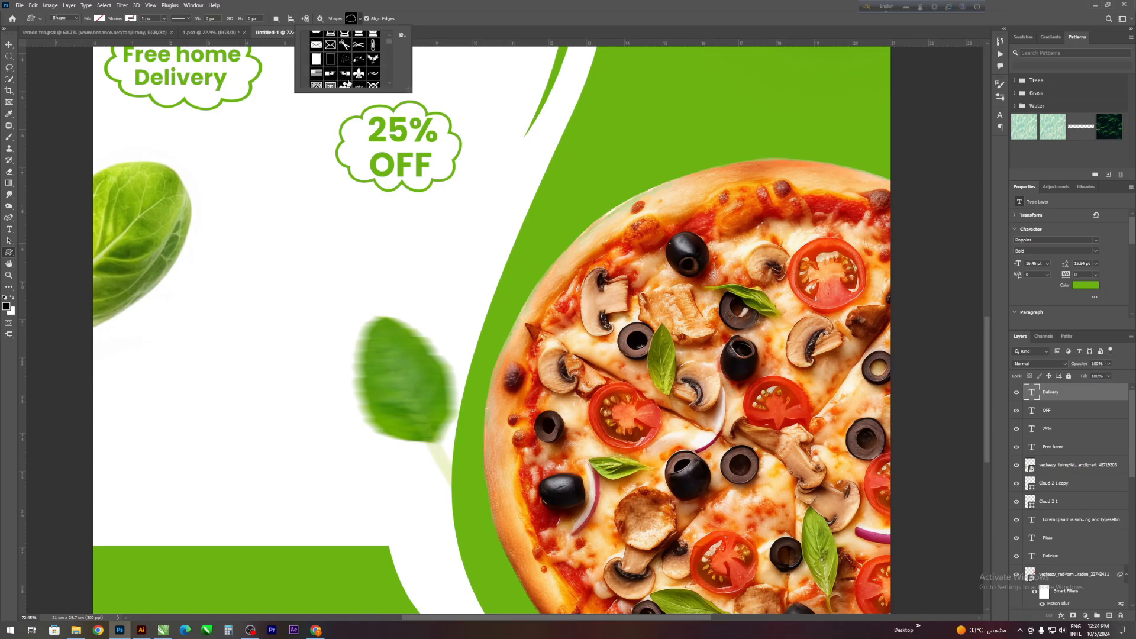
{"action": "scroll", "coordinate": [347, 76], "scroll_direction": "down", "scroll_amount": 8}
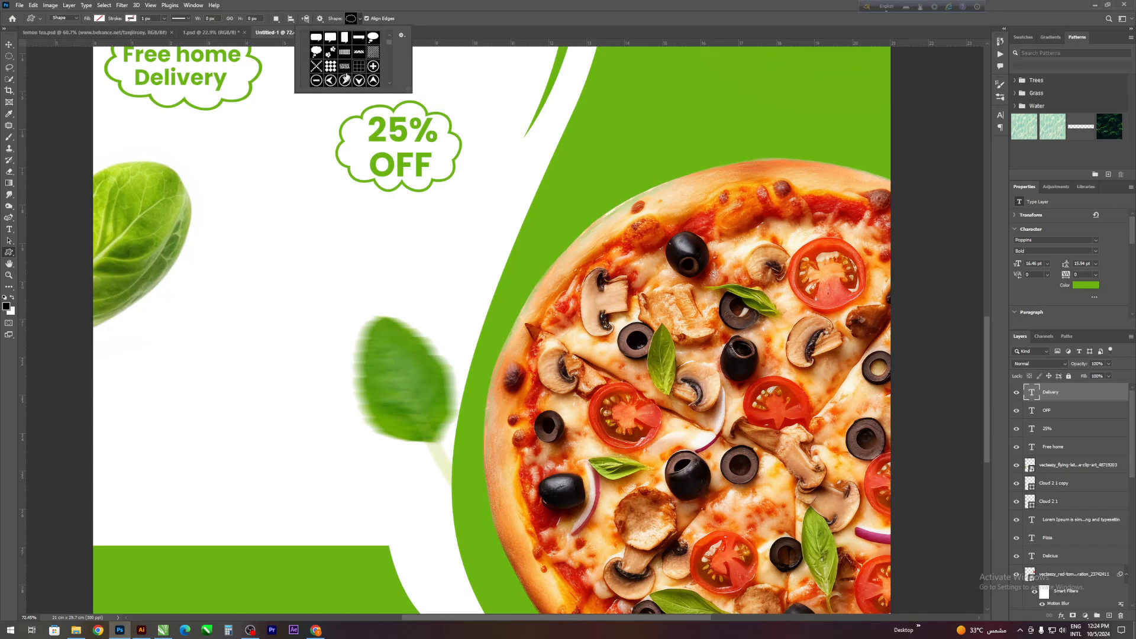
{"action": "scroll", "coordinate": [348, 77], "scroll_direction": "down", "scroll_amount": 6}
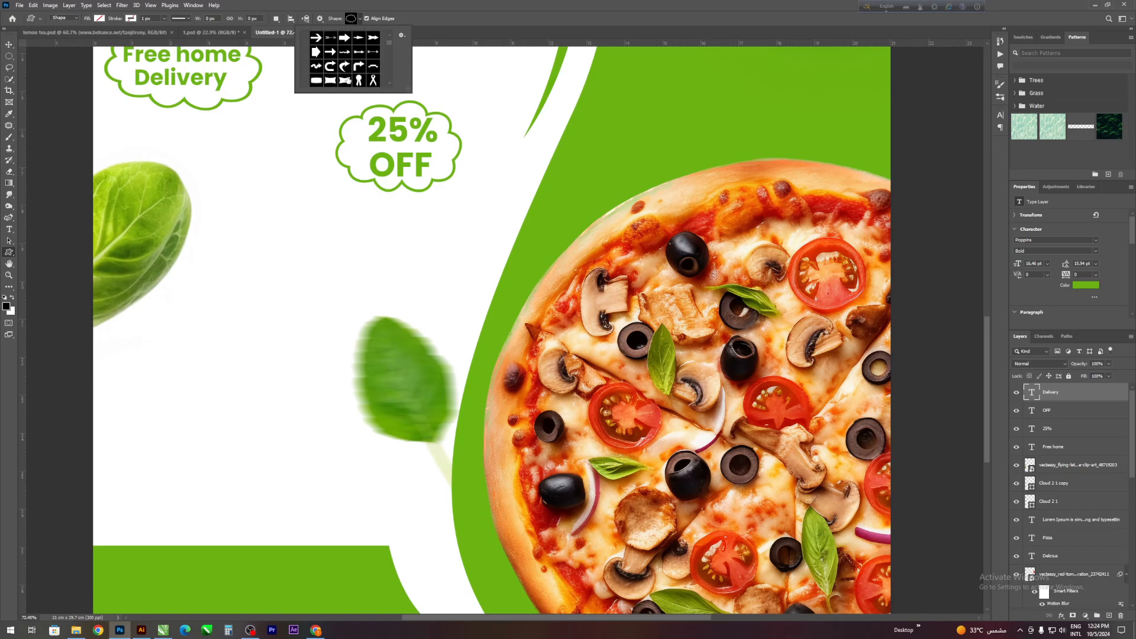
{"action": "scroll", "coordinate": [353, 68], "scroll_direction": "down", "scroll_amount": 4}
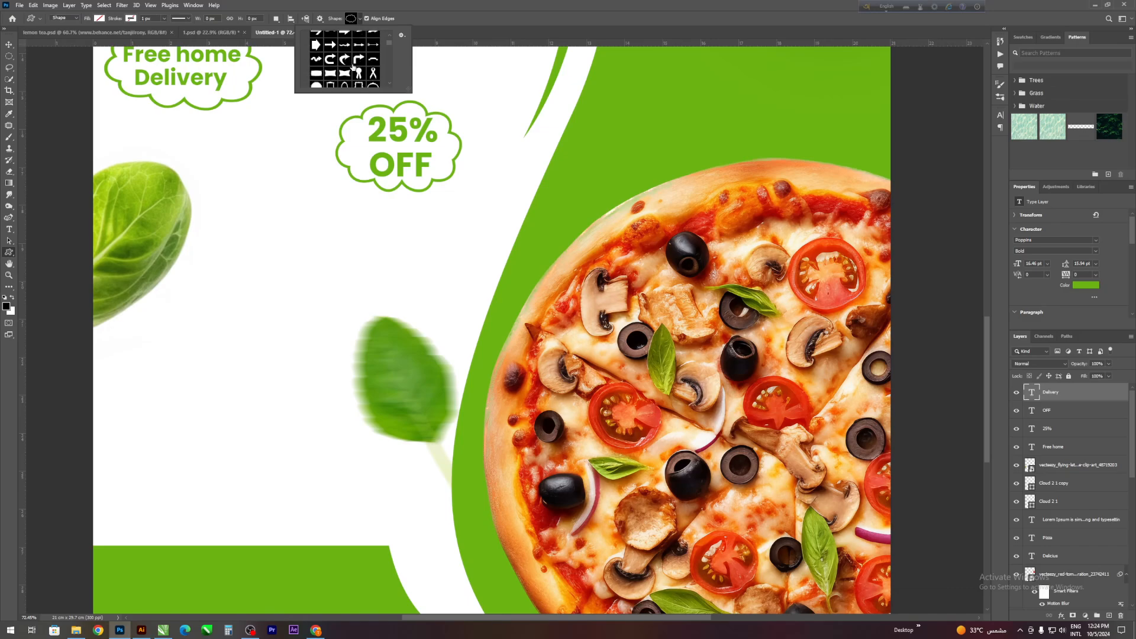
{"action": "left_click", "coordinate": [347, 60]}
{"action": "left_click", "coordinate": [350, 18]}
{"action": "left_click", "coordinate": [351, 18]}
{"action": "left_click", "coordinate": [362, 16]}
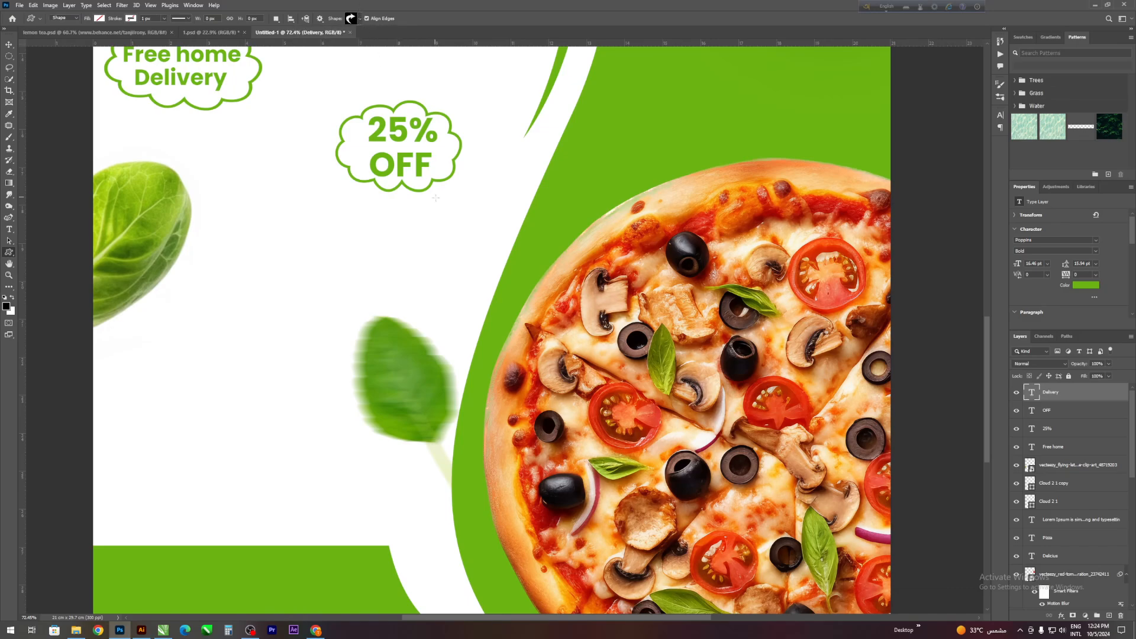
{"action": "left_click_drag", "start_coordinate": [436, 198], "coordinate": [533, 270]}
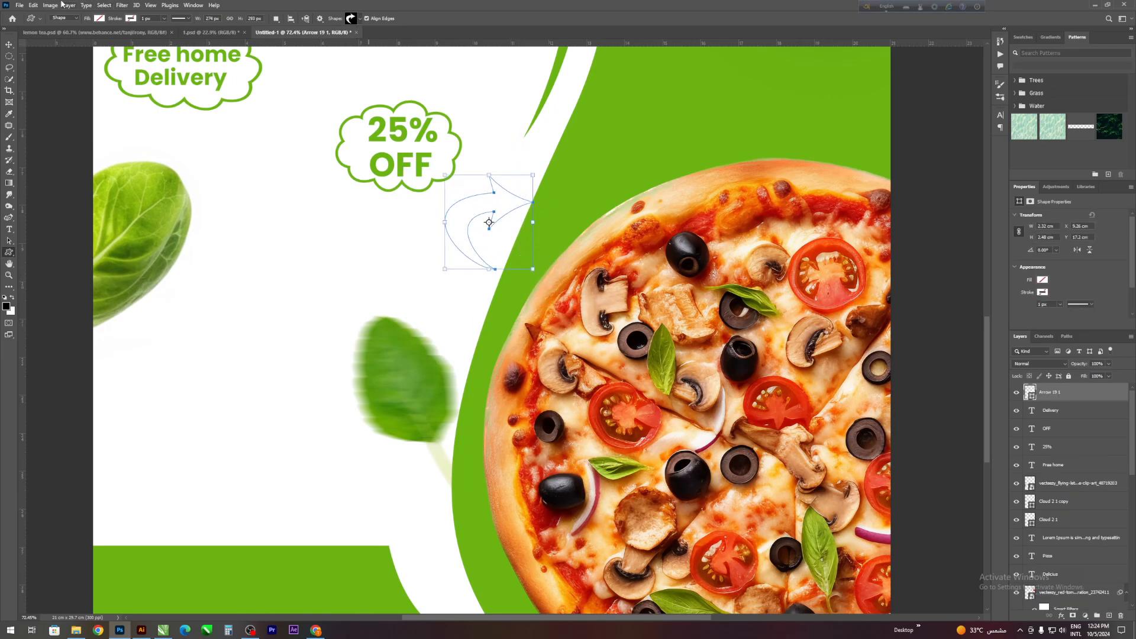
{"action": "left_click", "coordinate": [99, 19]}
{"action": "left_click", "coordinate": [49, 65]}
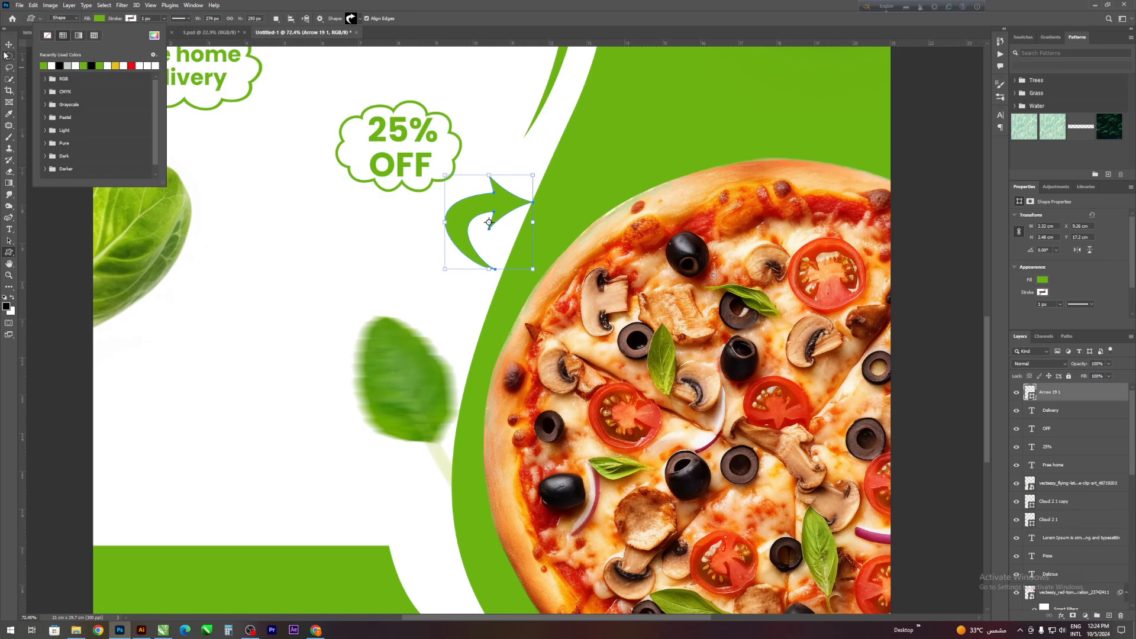
- Rotate the green arrow, flip it horizontally and place it below the "25% OFF" cloud, pointing toward the large pizza
{"action": "left_click", "coordinate": [9, 44]}
{"action": "left_click_drag", "start_coordinate": [537, 167], "coordinate": [585, 233]}
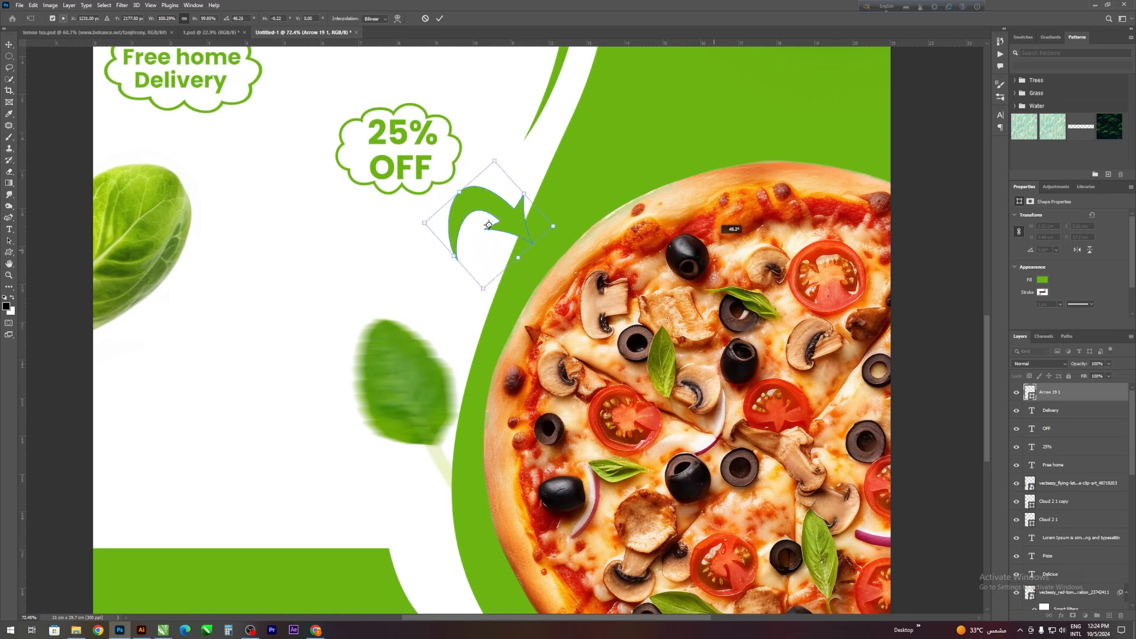
{"action": "right_click", "coordinate": [482, 204]}
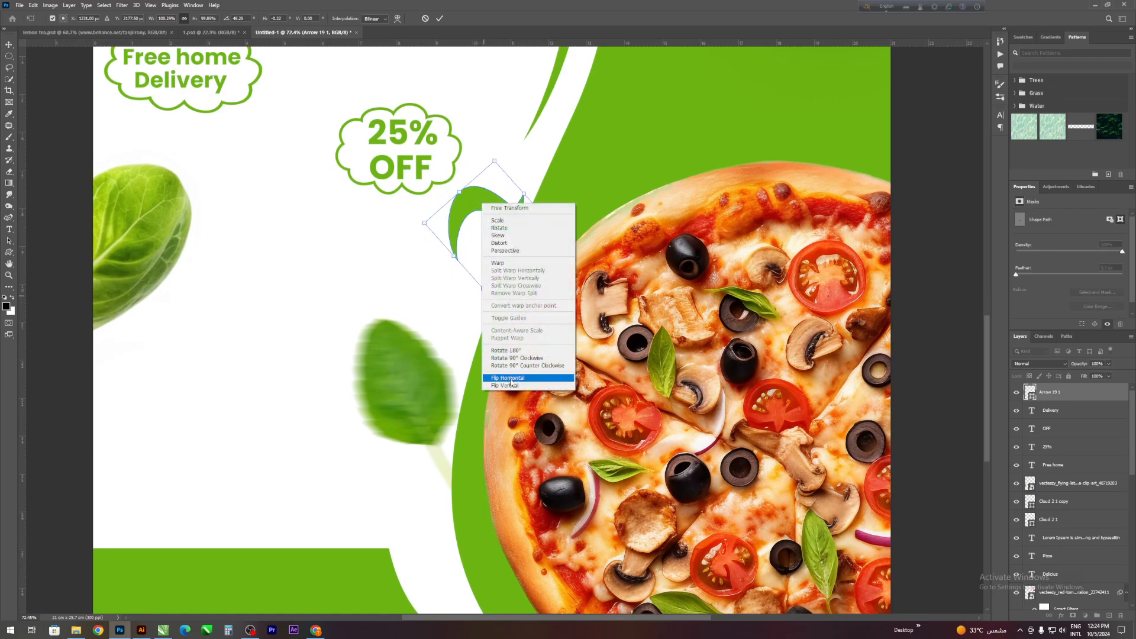
{"action": "left_click", "coordinate": [512, 380]}
{"action": "left_click_drag", "start_coordinate": [563, 218], "coordinate": [335, 116]}
{"action": "left_click_drag", "start_coordinate": [463, 210], "coordinate": [419, 225]}
{"action": "left_click", "coordinate": [276, 109]}
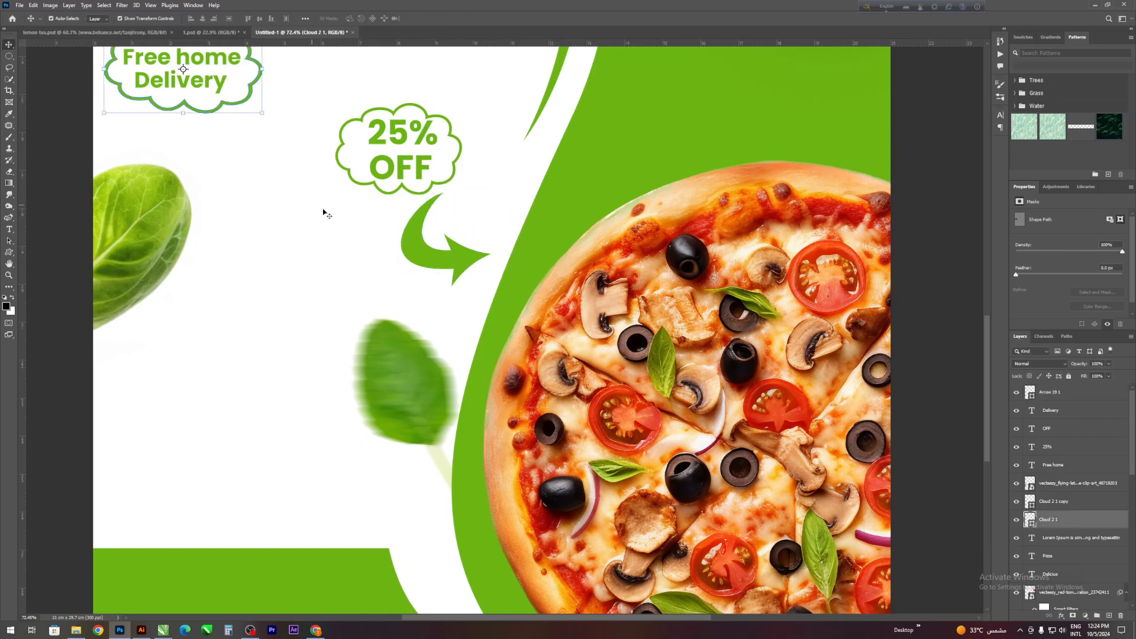
- Deselect the "Free home Delivery" cloud and examine the flyer's overall layout, from the title down to the large pizza
{"action": "scroll", "coordinate": [338, 230], "scroll_direction": "down", "scroll_amount": 5}
{"action": "scroll", "coordinate": [336, 265], "scroll_direction": "up", "scroll_amount": 2}
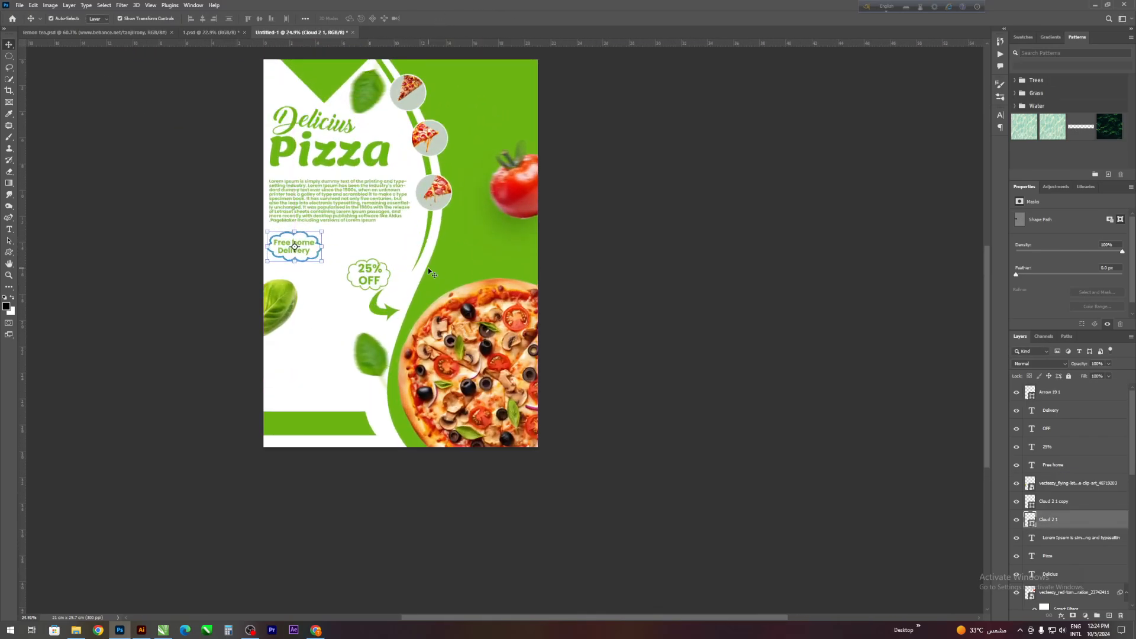
{"action": "scroll", "coordinate": [355, 260], "scroll_direction": "up", "scroll_amount": 2}
{"action": "scroll", "coordinate": [387, 321], "scroll_direction": "up", "scroll_amount": 1}
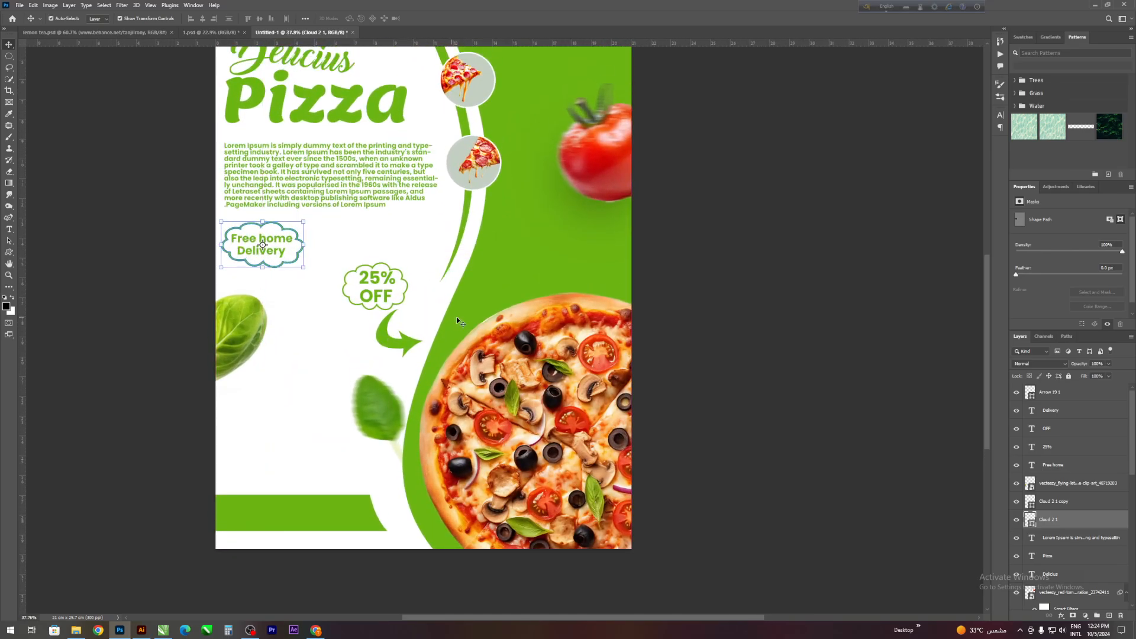
{"action": "scroll", "coordinate": [448, 254], "scroll_direction": "down", "scroll_amount": 3}
{"action": "scroll", "coordinate": [480, 319], "scroll_direction": "up", "scroll_amount": 1}
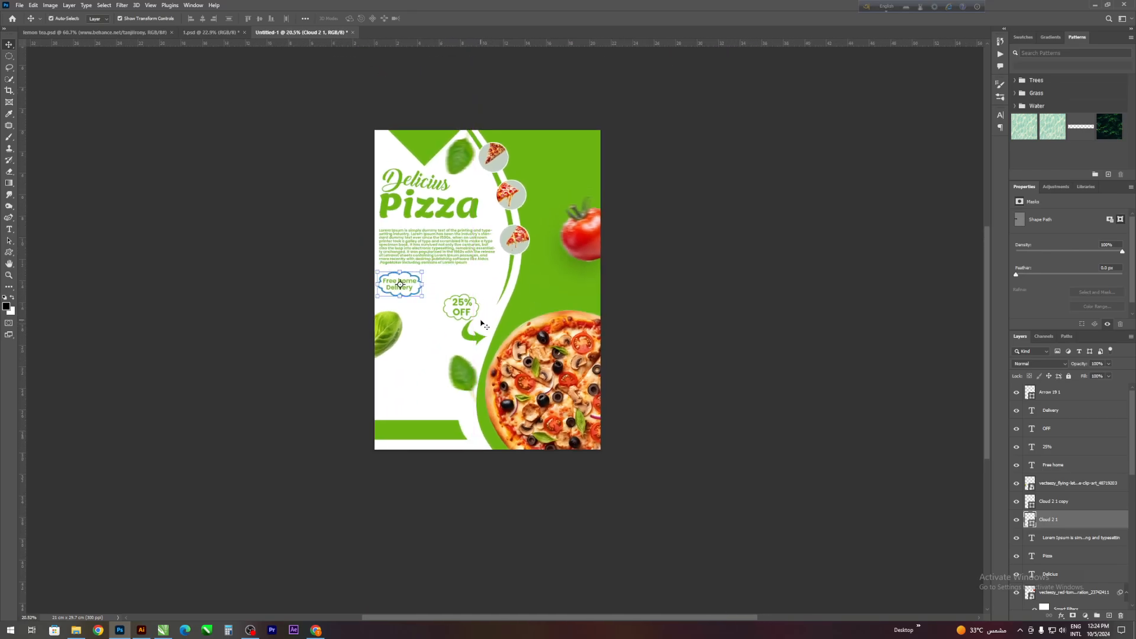
{"action": "left_click", "coordinate": [261, 258]}
{"action": "scroll", "coordinate": [331, 290], "scroll_direction": "up", "scroll_amount": 1}
{"action": "scroll", "coordinate": [398, 311], "scroll_direction": "down", "scroll_amount": 2}
{"action": "scroll", "coordinate": [342, 354], "scroll_direction": "down", "scroll_amount": 1}
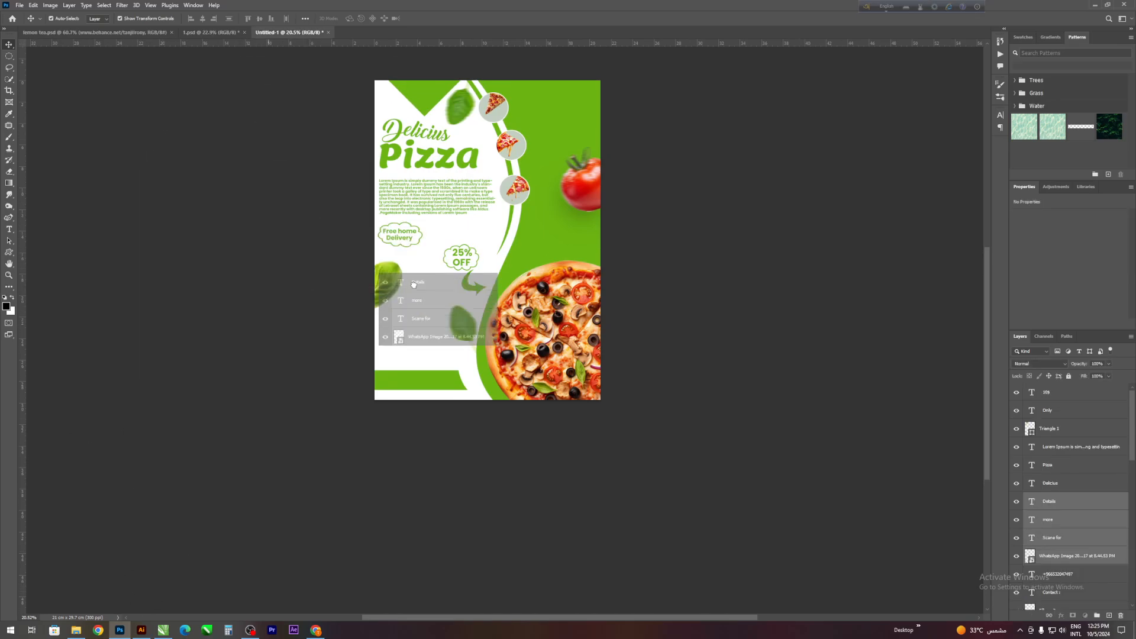
- Place the QR code and its "Scane for more Details" texts above the lower green bar and scale them together to about 109%
{"action": "left_click_drag", "start_coordinate": [417, 287], "coordinate": [390, 347]}
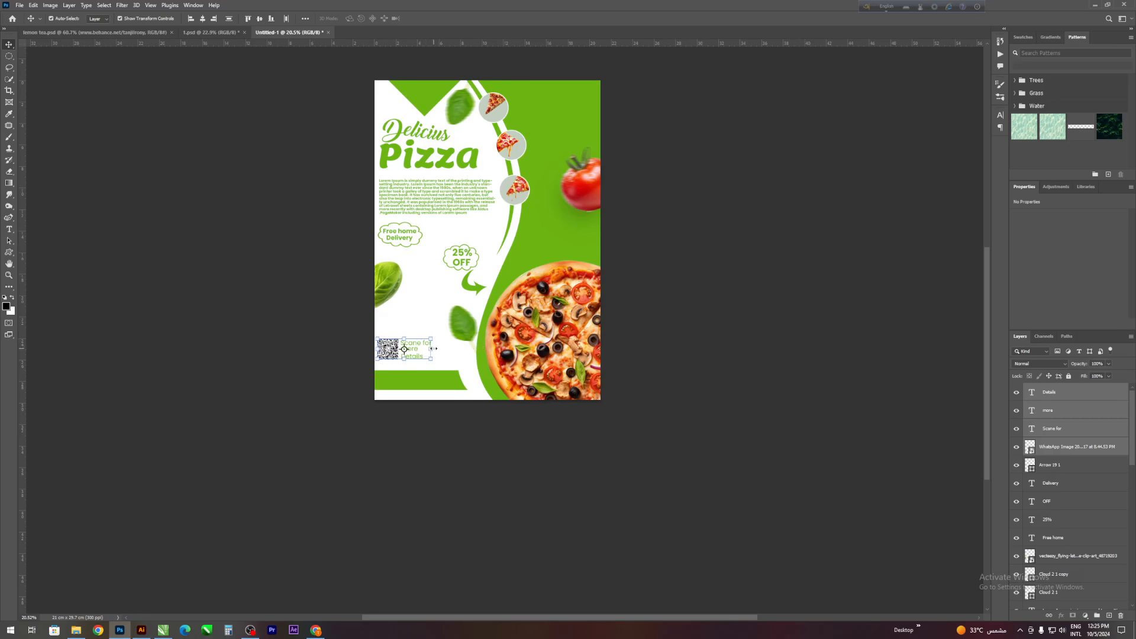
{"action": "key", "text": "ctrl+t"}
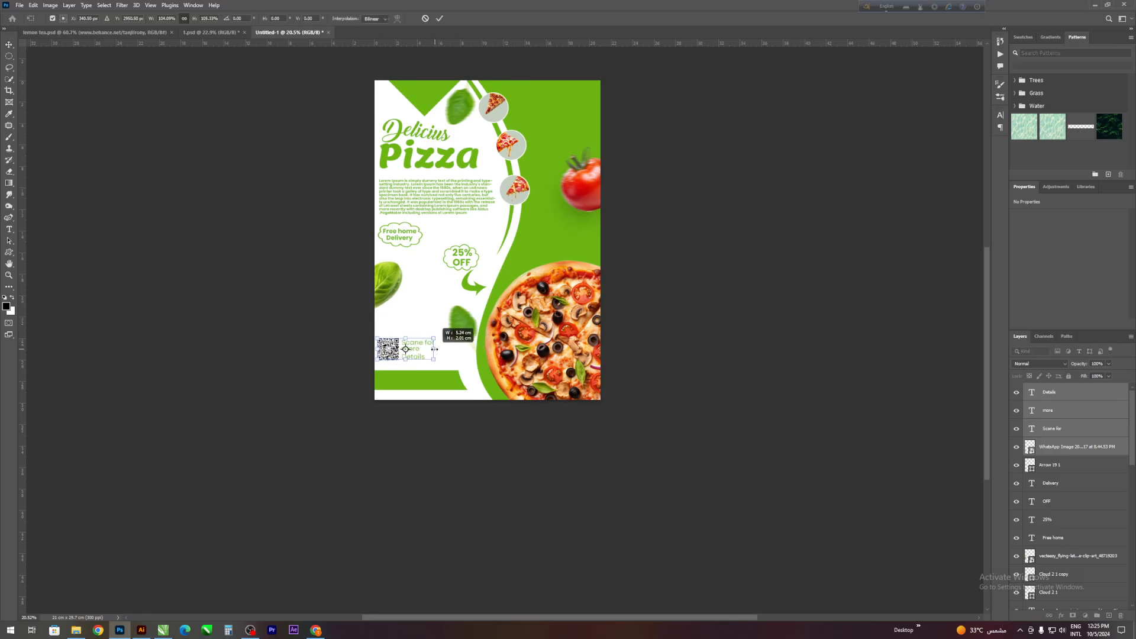
{"action": "mouse_move", "coordinate": [405, 351]}
{"action": "left_mouse_down"}
{"action": "mouse_move", "coordinate": [393, 344]}
{"action": "mouse_move", "coordinate": [436, 340]}
{"action": "mouse_move", "coordinate": [387, 343]}
{"action": "left_mouse_up"}
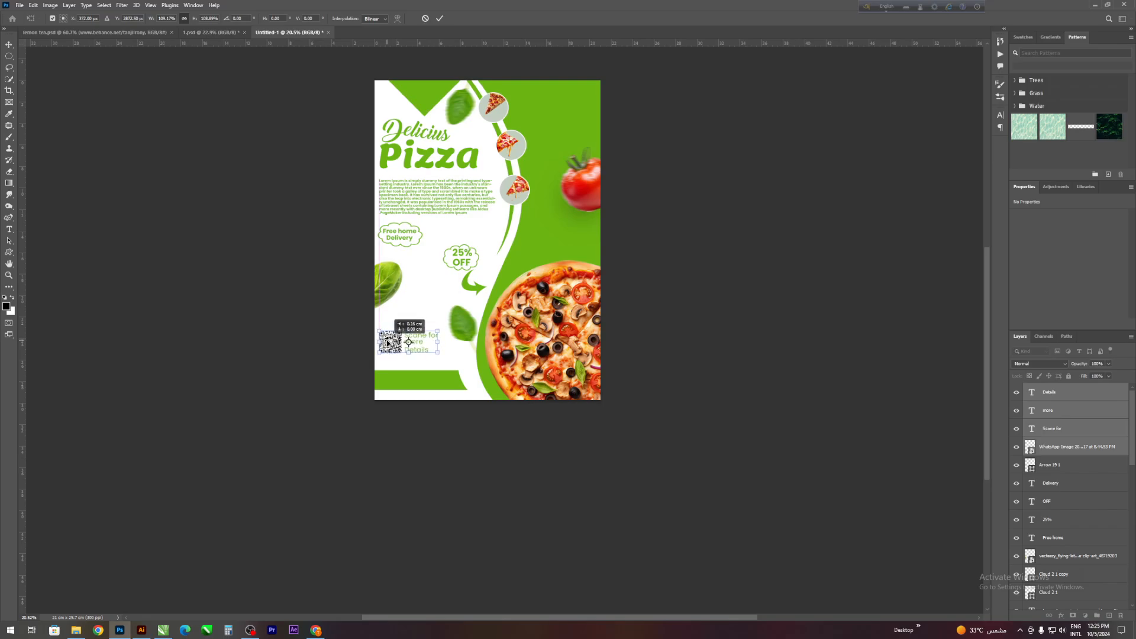
{"action": "left_click", "coordinate": [439, 19]}
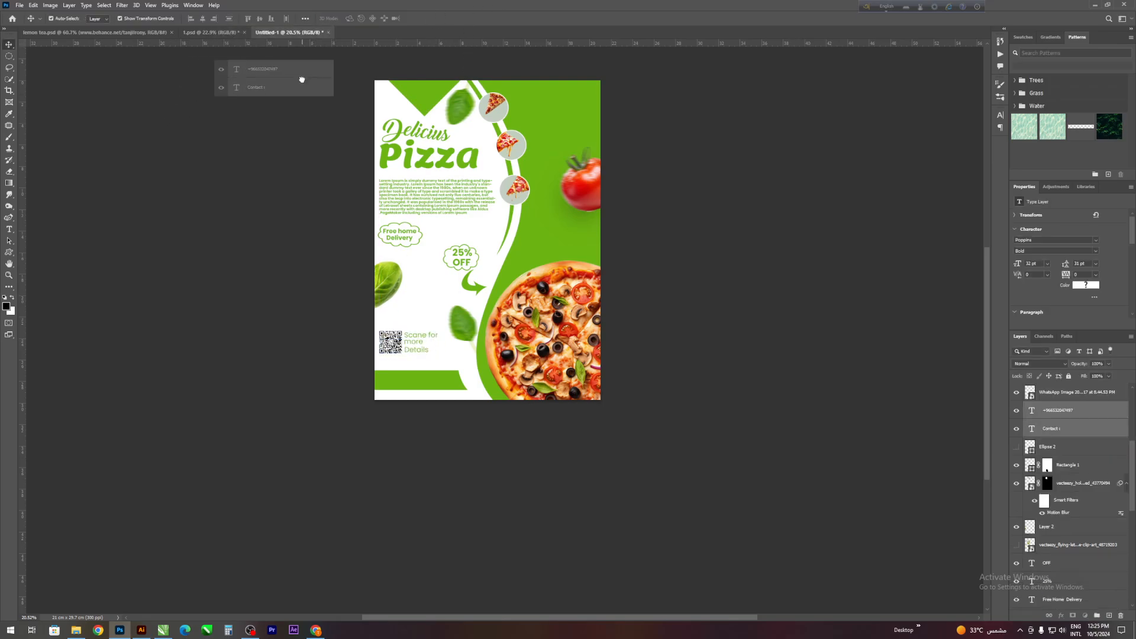
- Add the "Contact :" label above the lower green bar and the white phone number on it, scaling both to about 111%
{"action": "left_click_drag", "start_coordinate": [302, 77], "coordinate": [452, 398]}
{"action": "scroll", "coordinate": [432, 374], "scroll_direction": "up", "scroll_amount": 1}
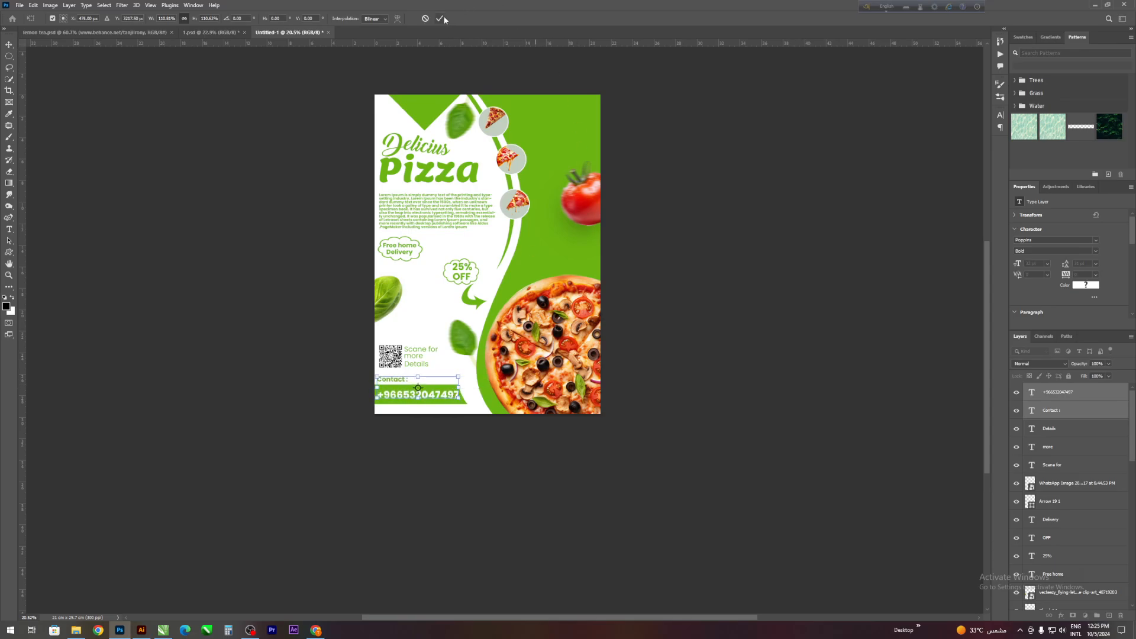
{"action": "key", "text": "Return"}
- Scale the phone number text down to about 97% so it fits within the green bar
{"action": "scroll", "coordinate": [467, 457], "scroll_direction": "up", "scroll_amount": 5}
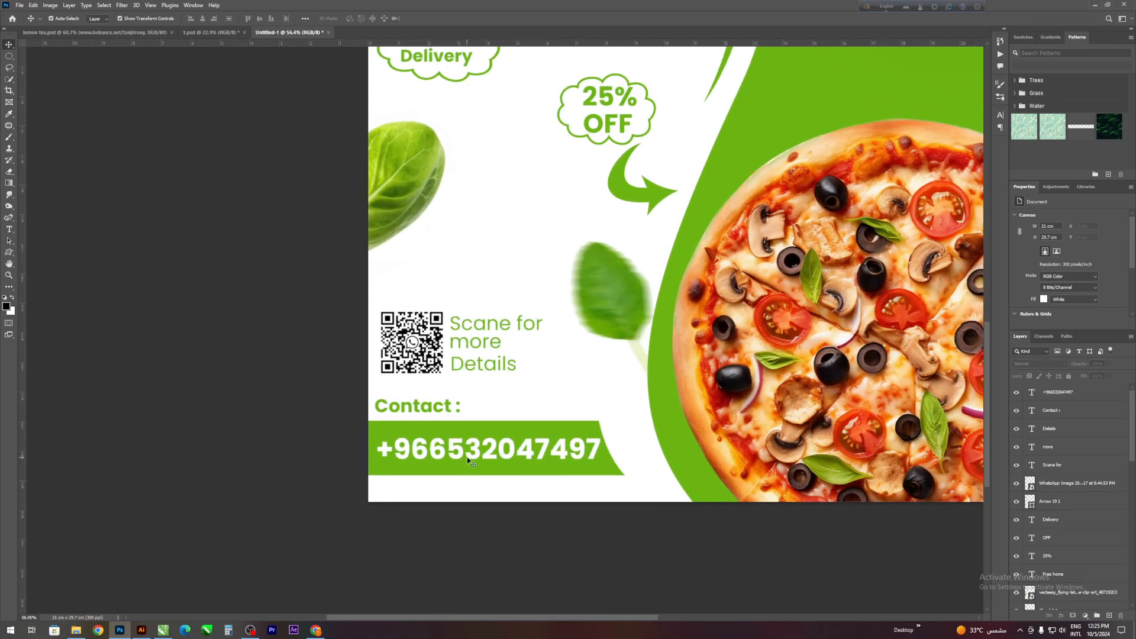
{"action": "left_click", "coordinate": [473, 445]}
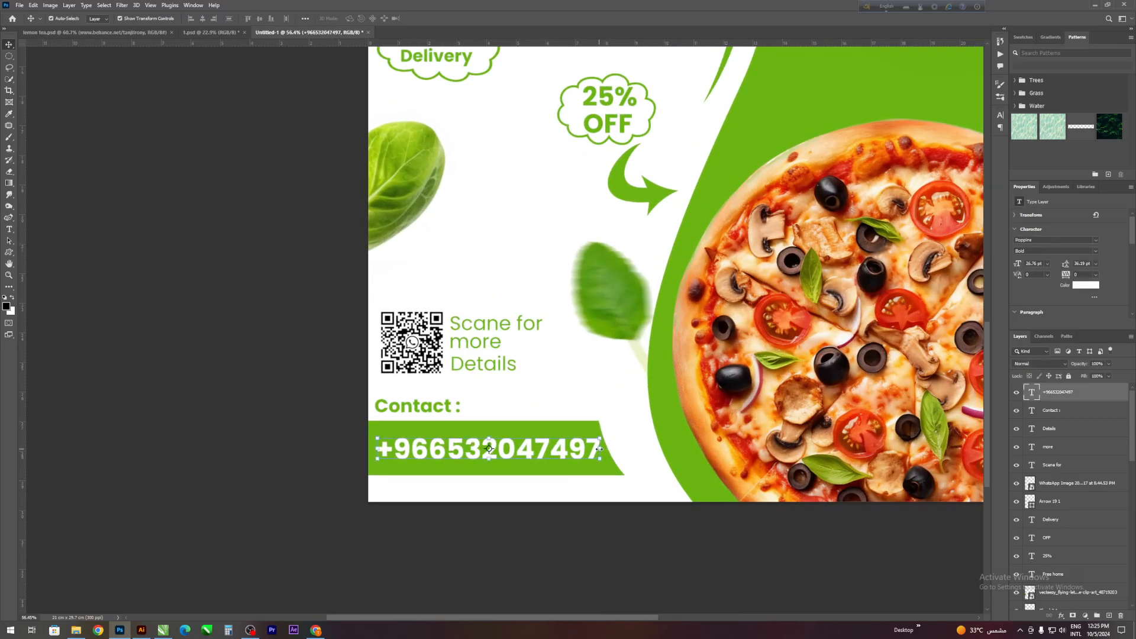
{"action": "mouse_move", "coordinate": [600, 449]}
{"action": "left_mouse_down"}
{"action": "mouse_move", "coordinate": [616, 446]}
{"action": "mouse_move", "coordinate": [593, 455]}
{"action": "left_mouse_up"}
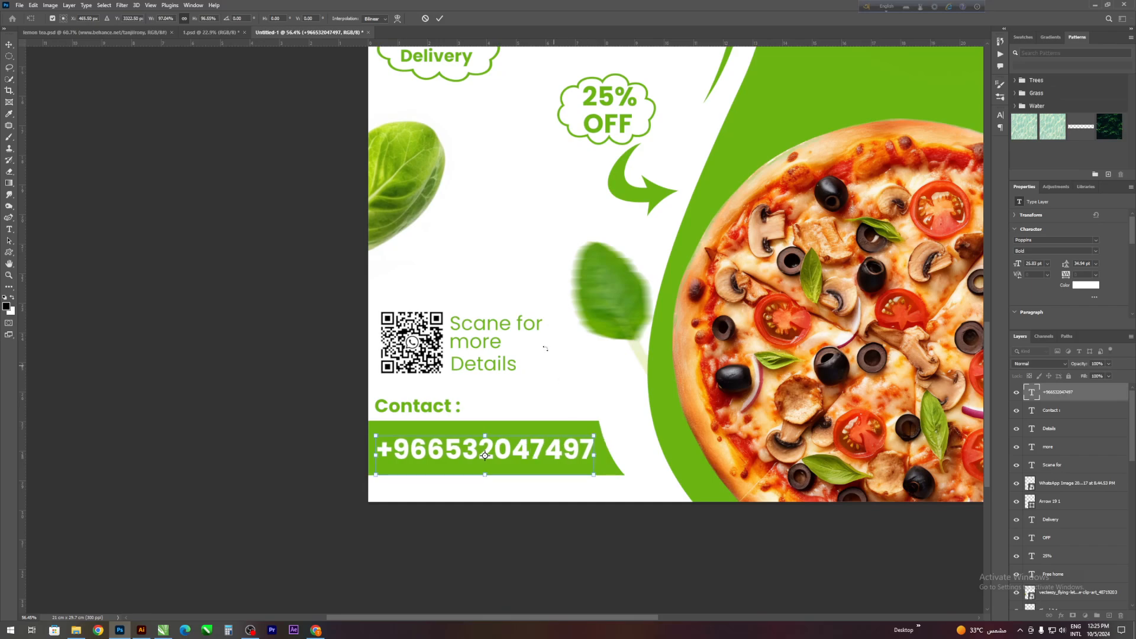
{"action": "left_click", "coordinate": [437, 20]}
{"action": "left_click", "coordinate": [277, 202]}
- Place the white "Only" and "10$" texts together inside the green triangle above the title
{"action": "scroll", "coordinate": [271, 249], "scroll_direction": "down", "scroll_amount": 12}
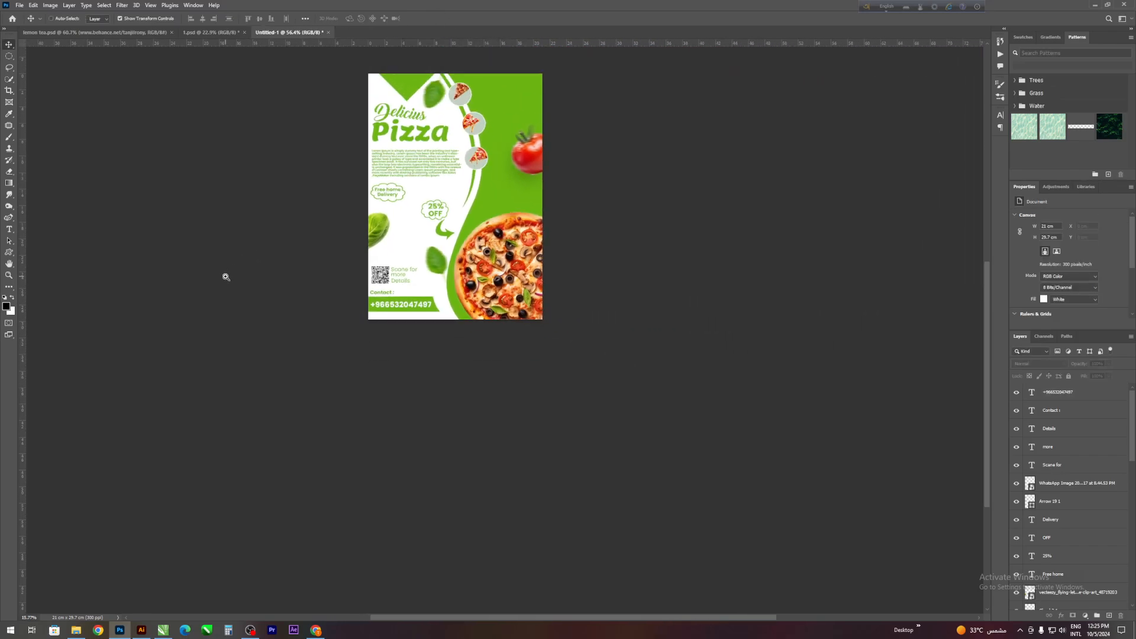
{"action": "scroll", "coordinate": [385, 221], "scroll_direction": "up", "scroll_amount": 5}
{"action": "scroll", "coordinate": [331, 250], "scroll_direction": "down", "scroll_amount": 2}
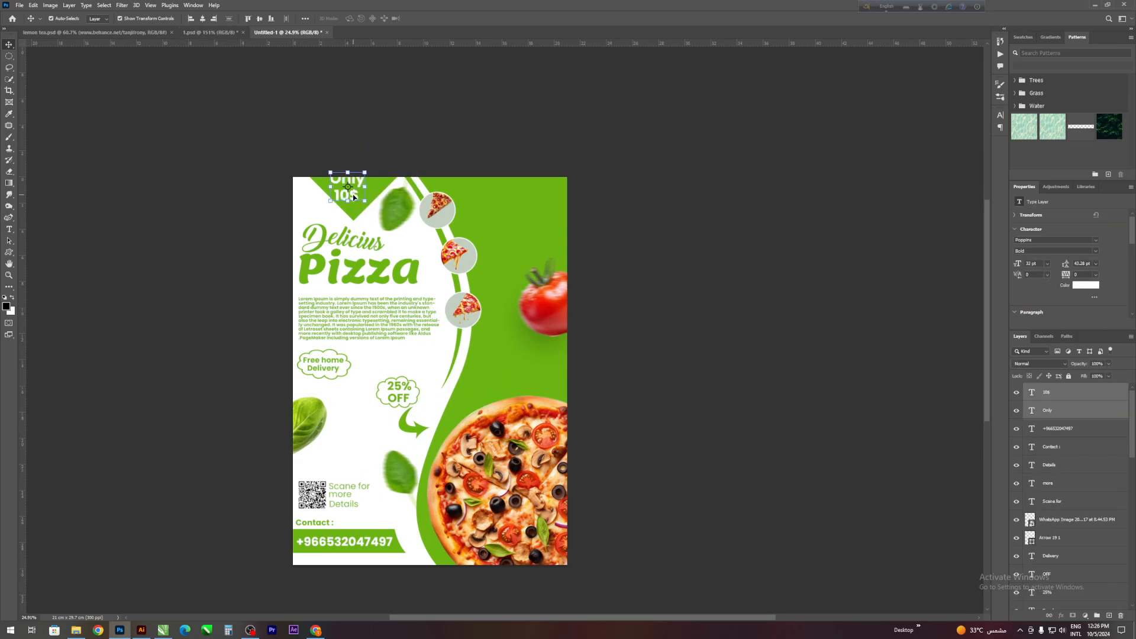
{"action": "left_click_drag", "start_coordinate": [354, 197], "coordinate": [360, 202]}
{"action": "left_click", "coordinate": [691, 219]}
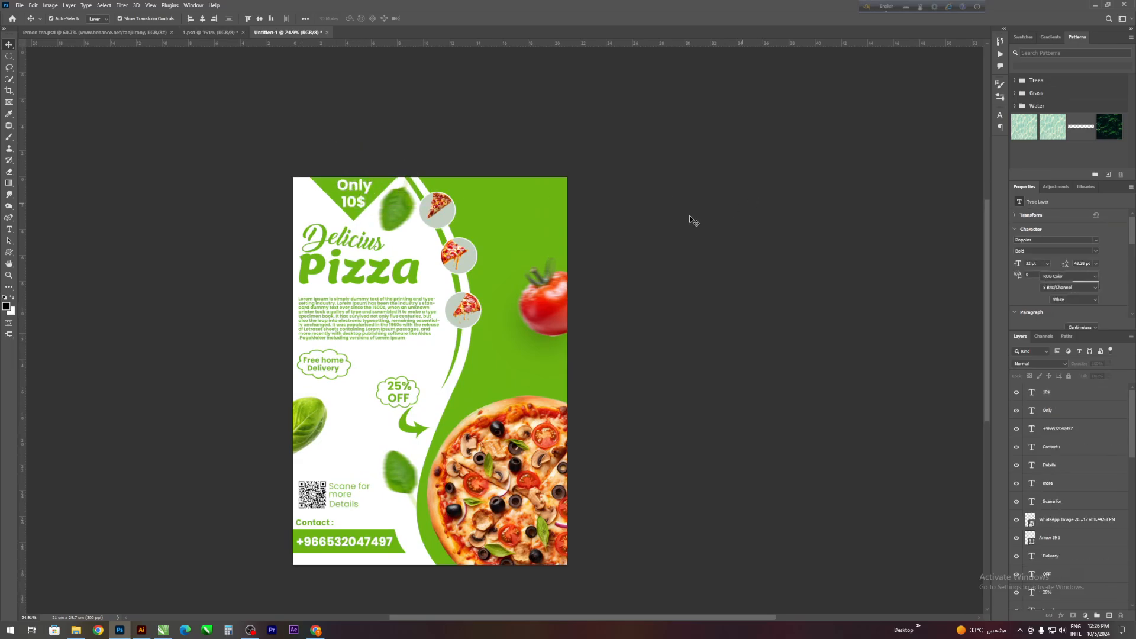
{"action": "scroll", "coordinate": [414, 323], "scroll_direction": "down", "scroll_amount": 3}
{"action": "left_click_drag", "start_coordinate": [419, 339], "coordinate": [443, 412]}
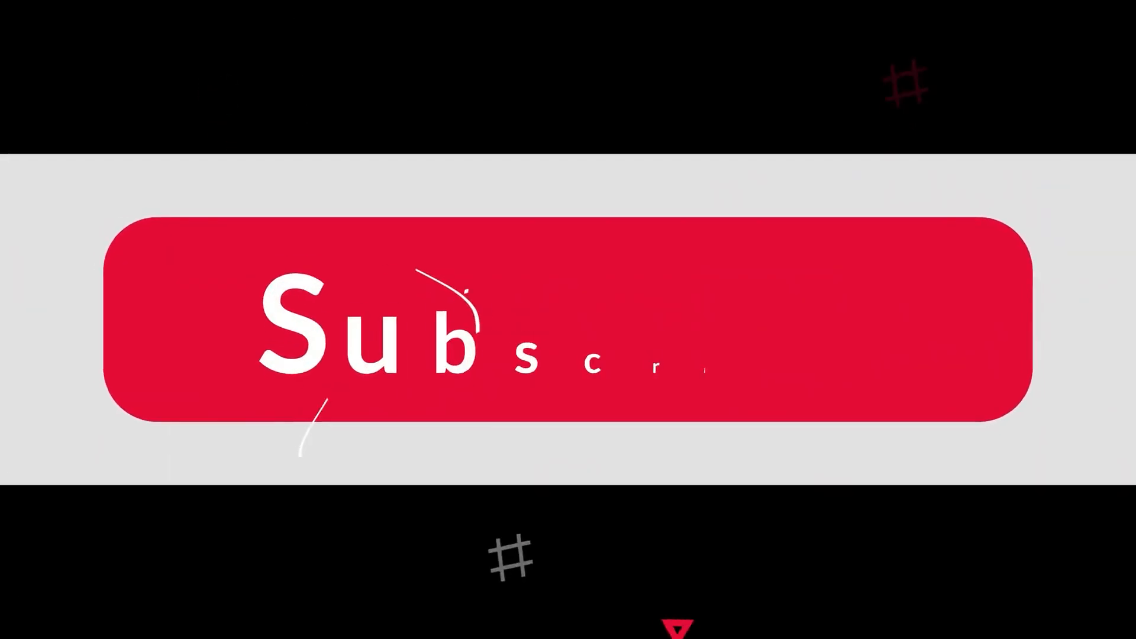